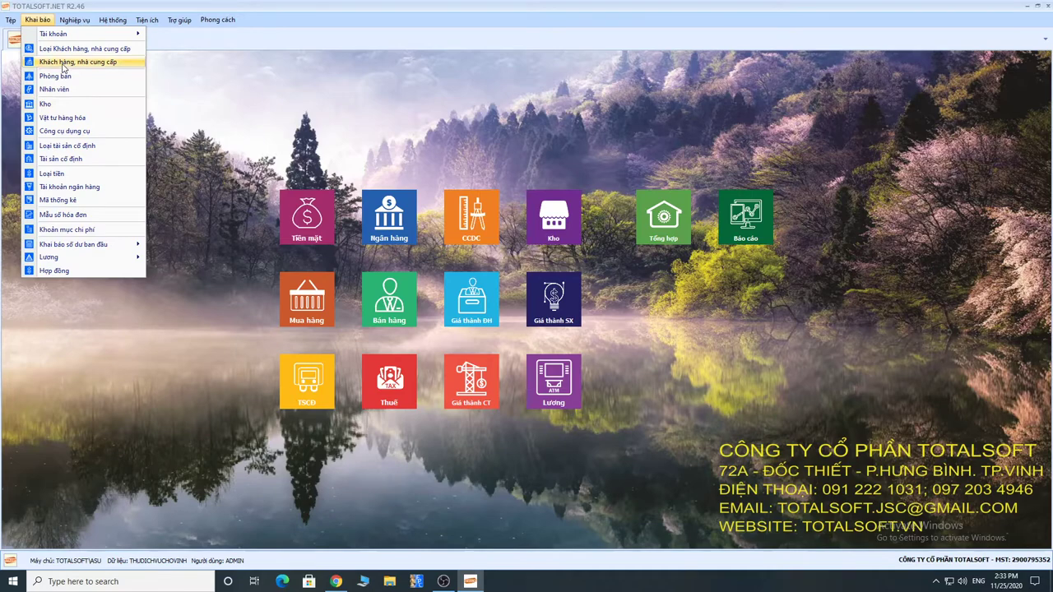
Open the customer and supplier list (Khách hàng, nhà cung cấp) and look through its entries.
left_click(63, 66)
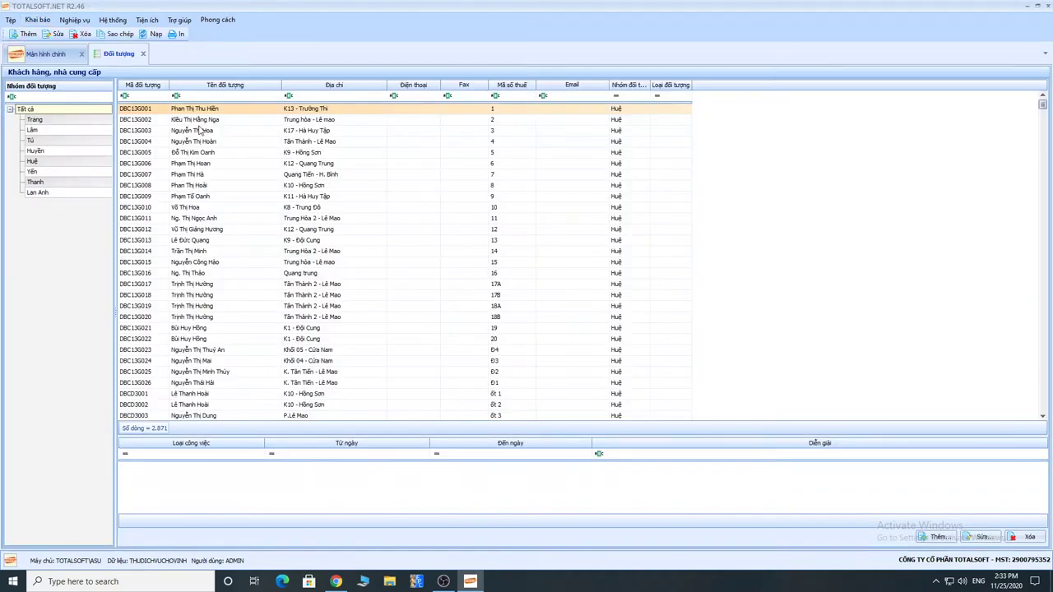
left_click(208, 165)
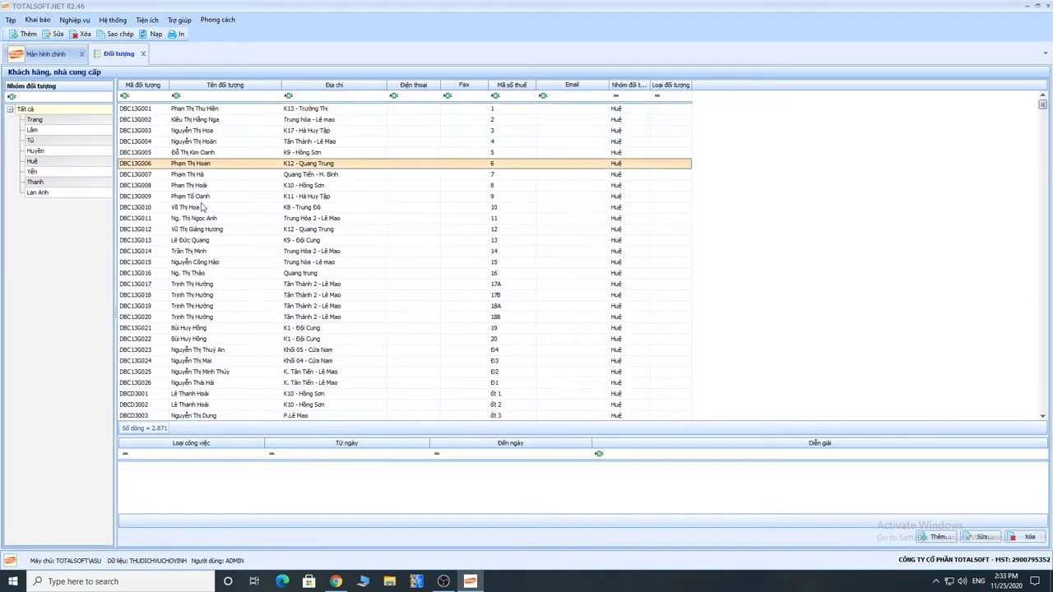
left_click(202, 207)
left_click(206, 284)
left_click(205, 338)
left_click(204, 360)
left_click(210, 273)
left_click(209, 207)
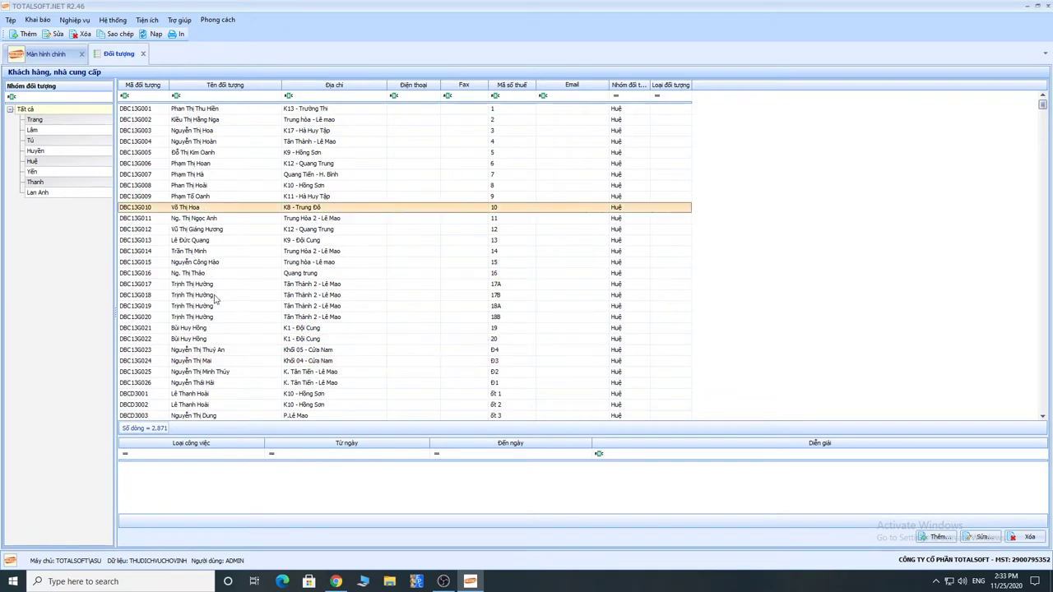
left_click(214, 295)
left_click(210, 338)
left_click(207, 382)
left_click(207, 305)
left_click(206, 240)
left_click(205, 175)
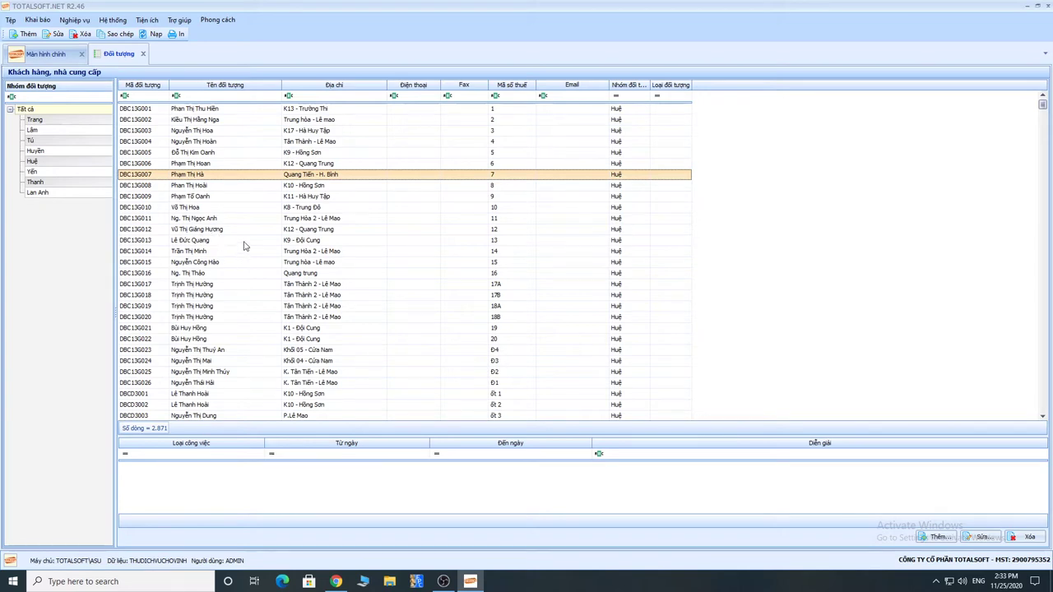
left_click(156, 112)
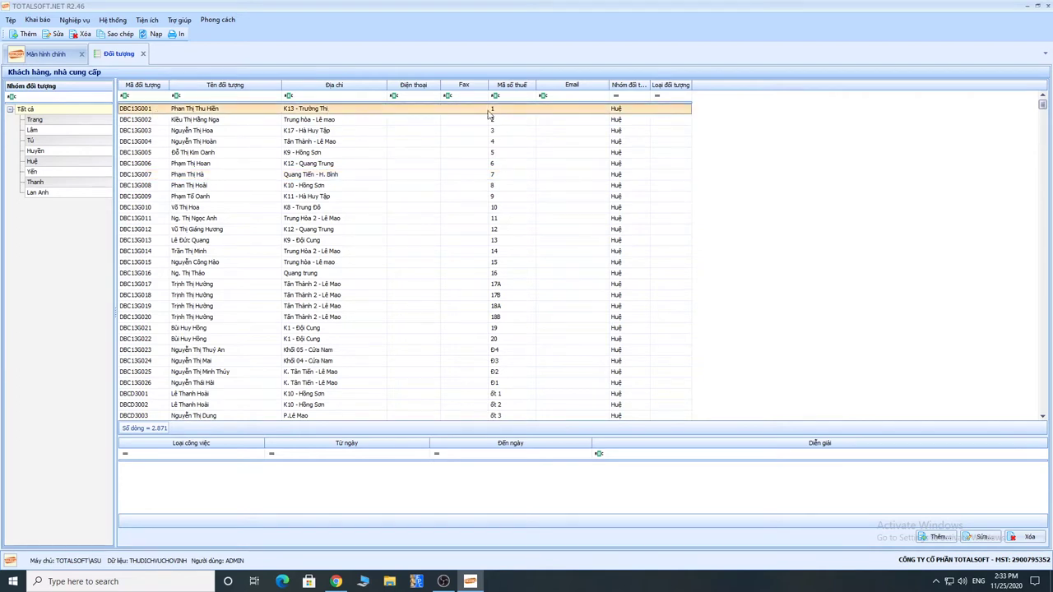
Open a blank new customer/supplier form, review its fields and close it without saving.
right_click(431, 110)
left_click(461, 119)
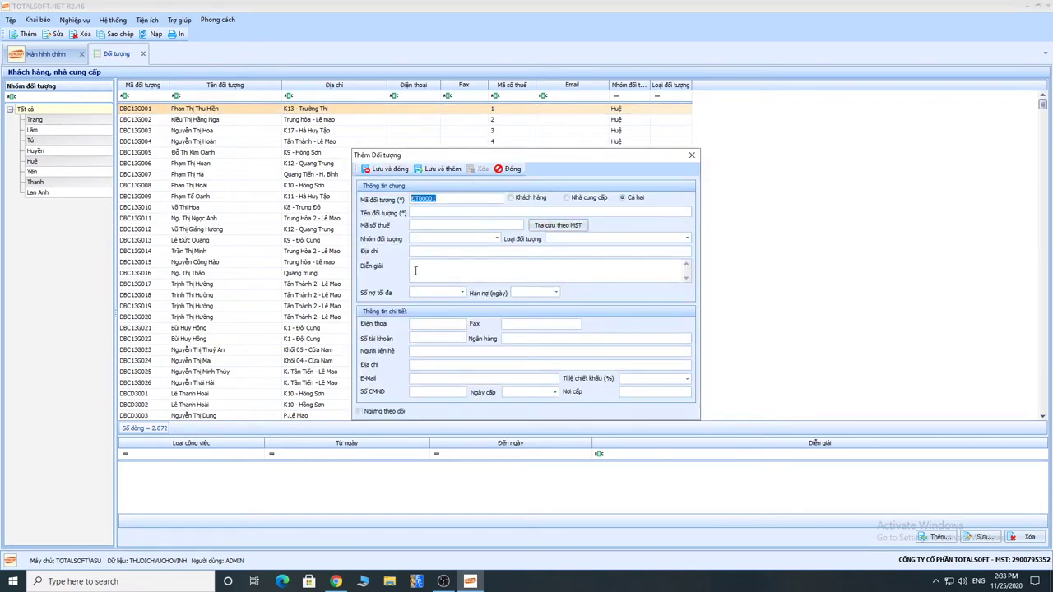
left_click(419, 324)
left_click(513, 169)
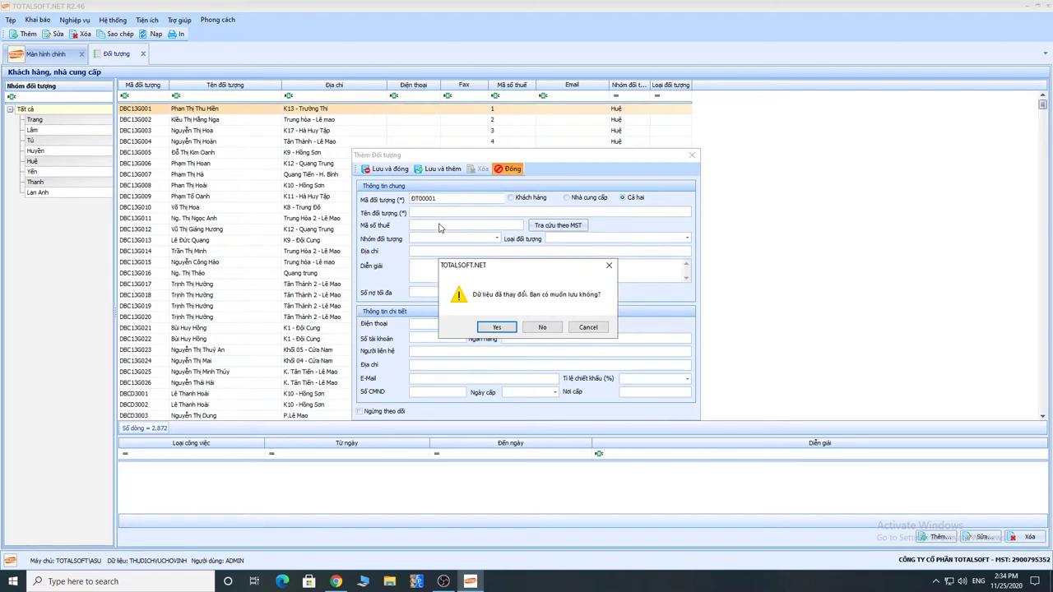
left_click(535, 327)
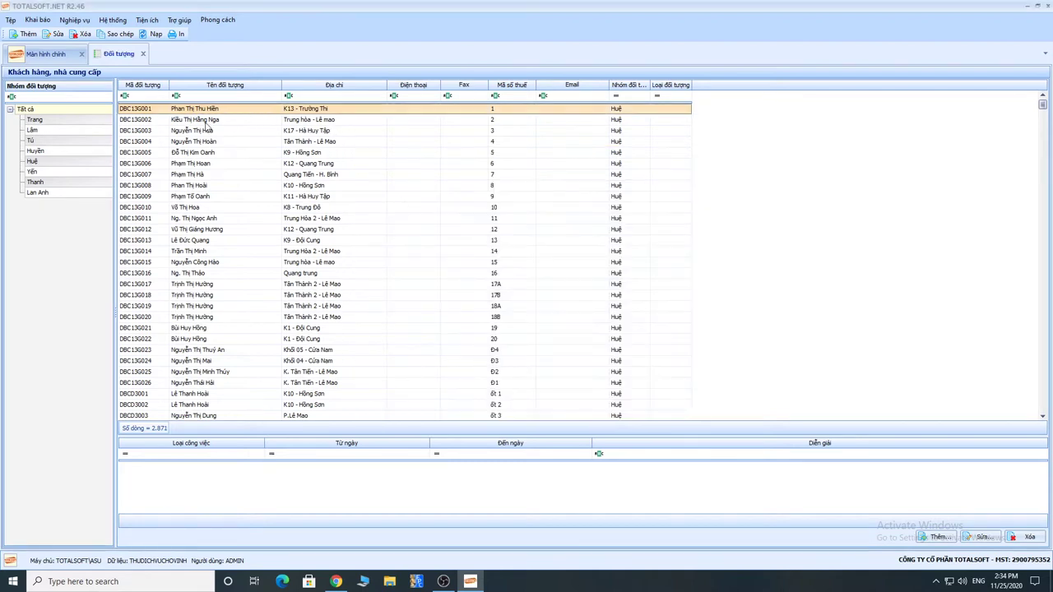
Close the customer and supplier list and open the sales price groups (Nhóm giá bán) of the sales policy.
left_click(142, 54)
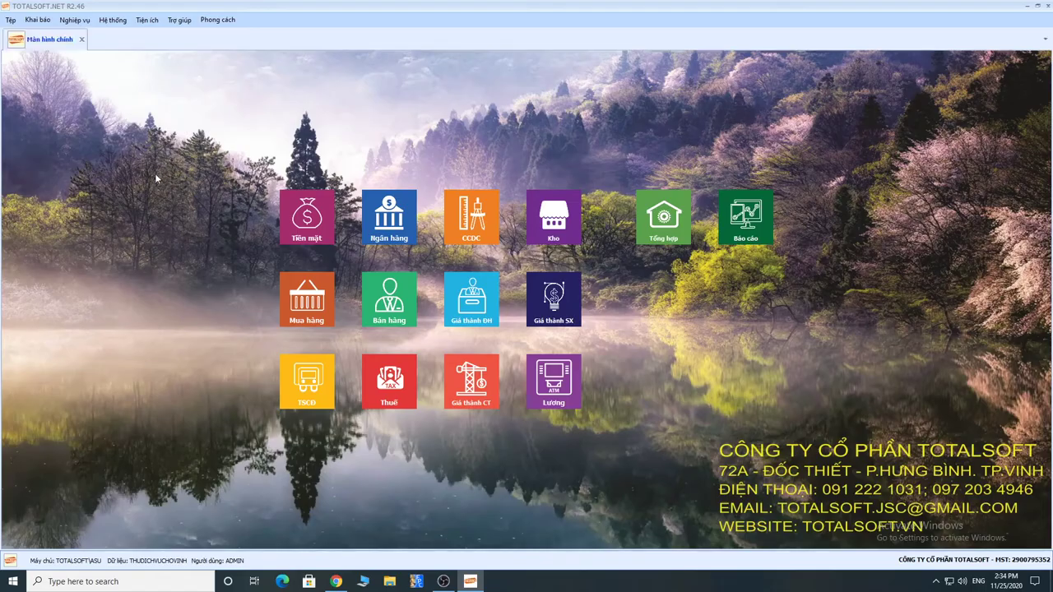
left_click(39, 20)
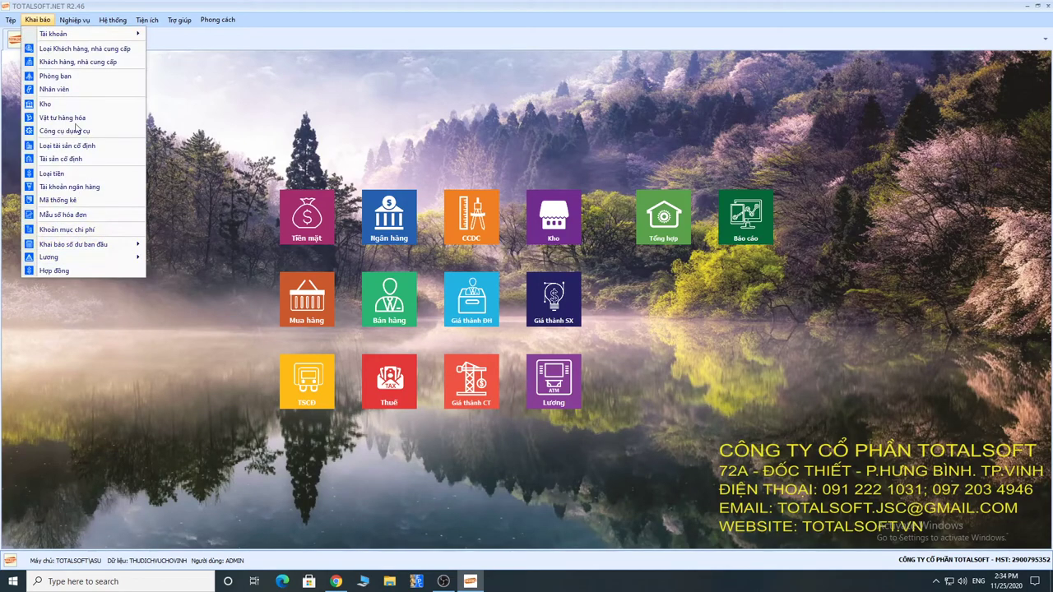
left_click(74, 19)
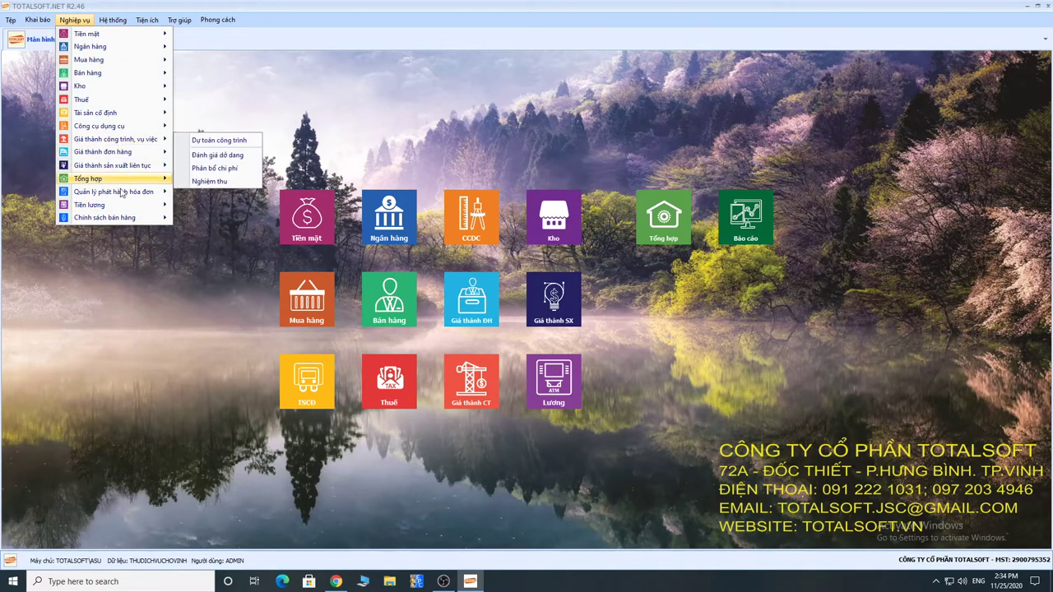
mouse_move(122, 218)
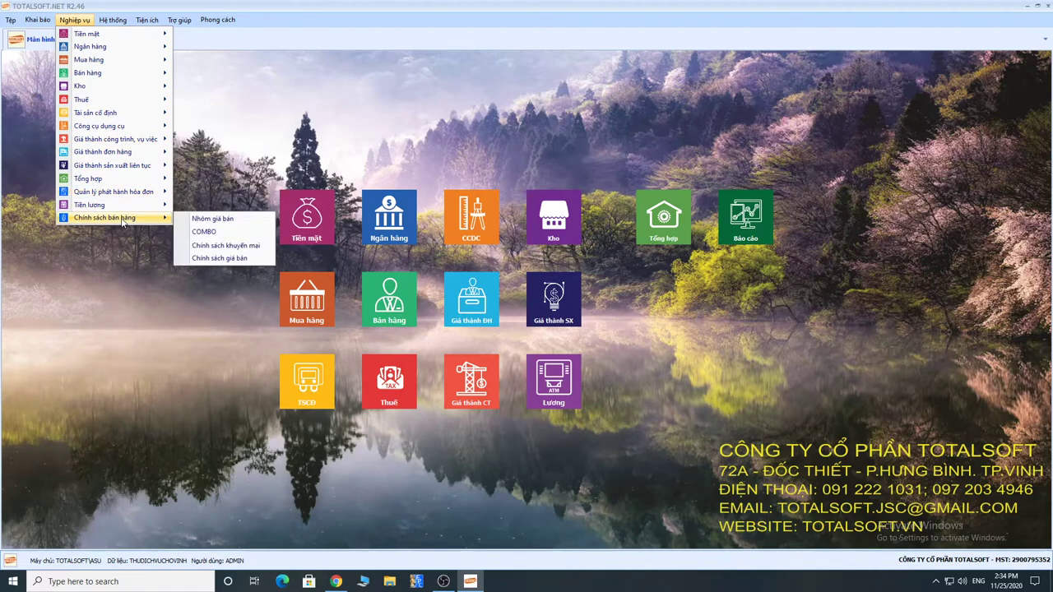
left_click(219, 216)
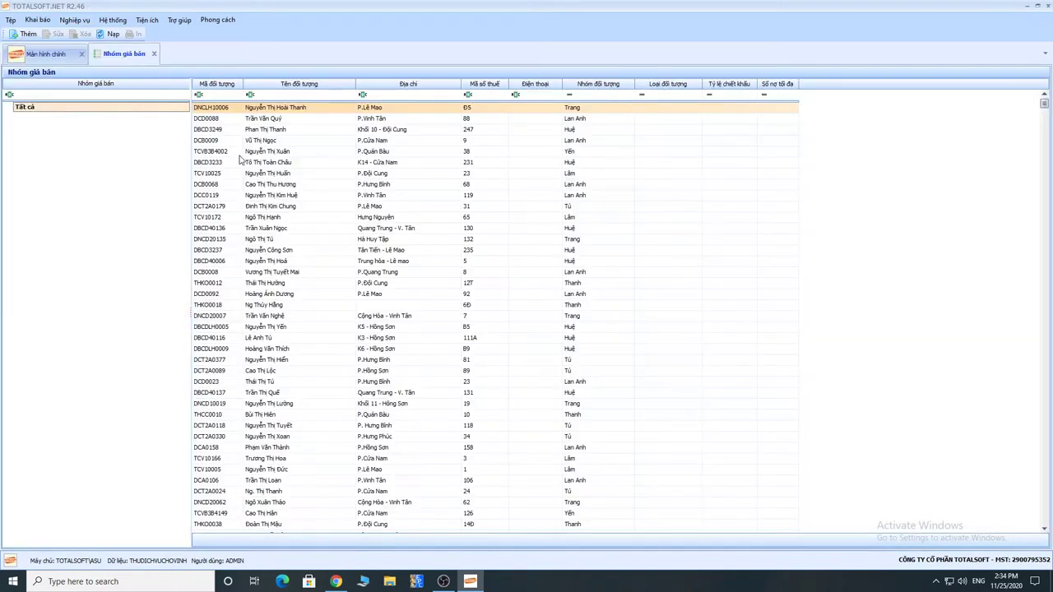
Create two sales price groups named "Khách hàng 1" and "Nhóm Vip" and save them.
right_click(37, 124)
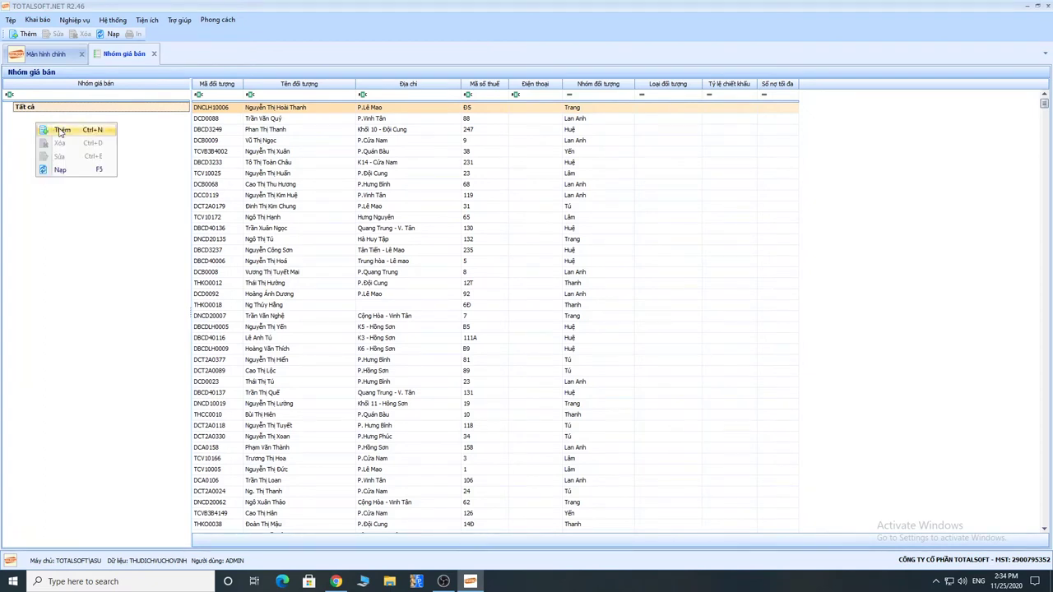
left_click(60, 131)
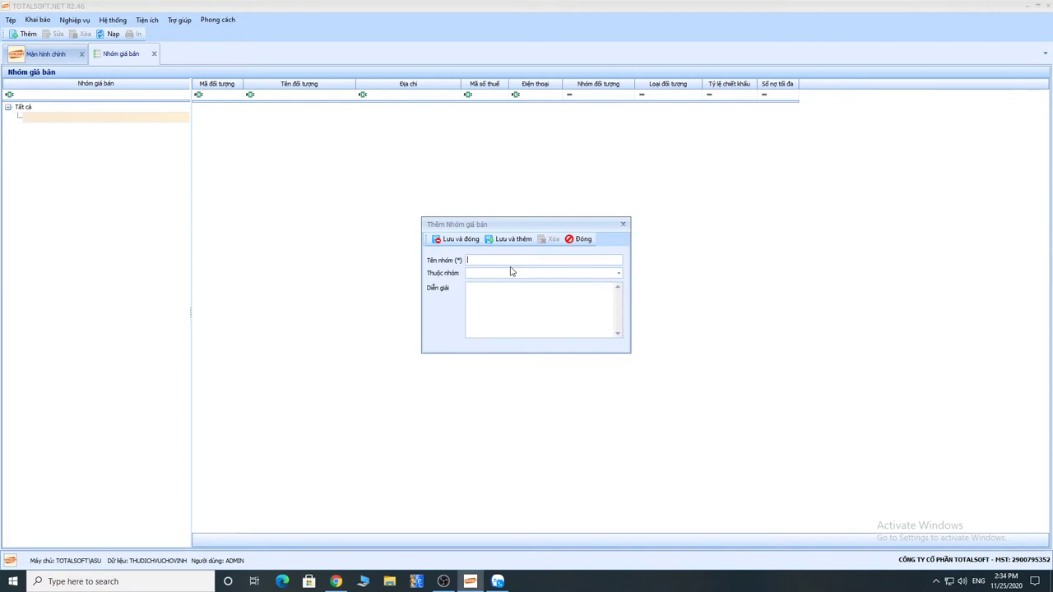
type("hac")
left_click(504, 244)
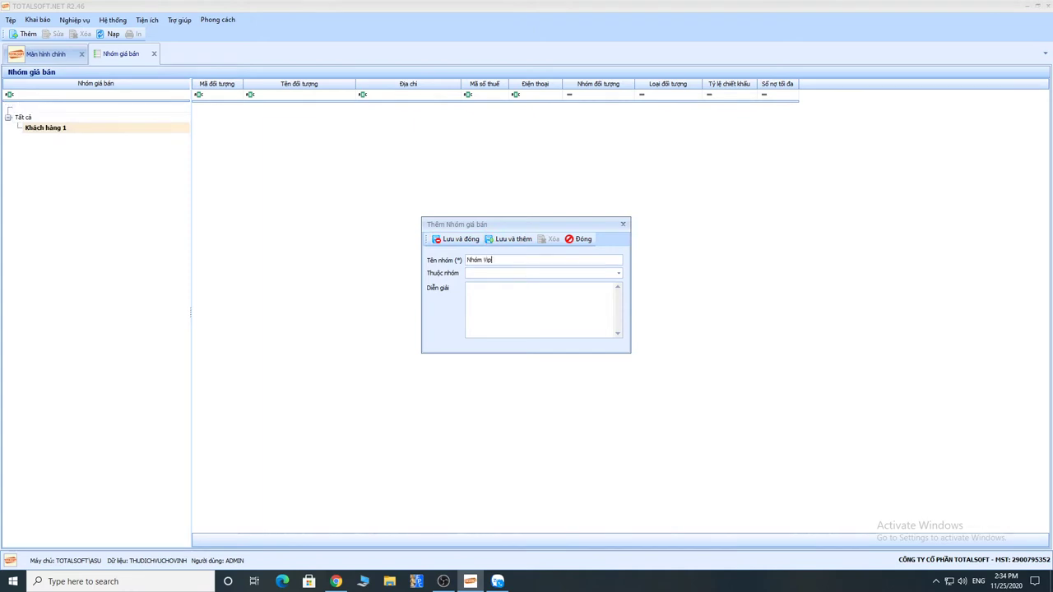
left_click(466, 239)
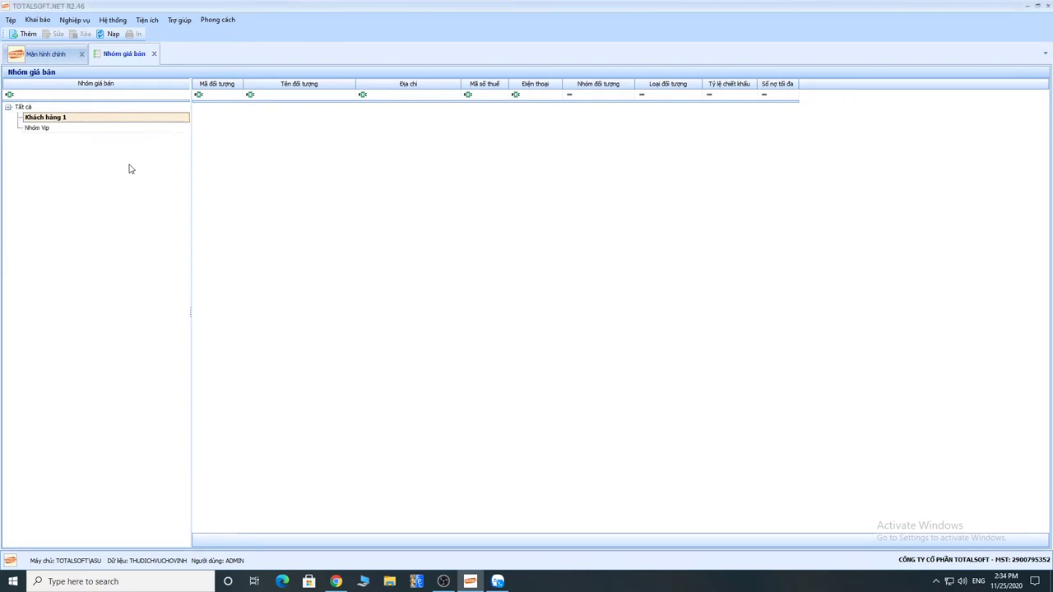
Show the customers under Tất cả and filter them to object names containing "nguyễn".
left_click(25, 107)
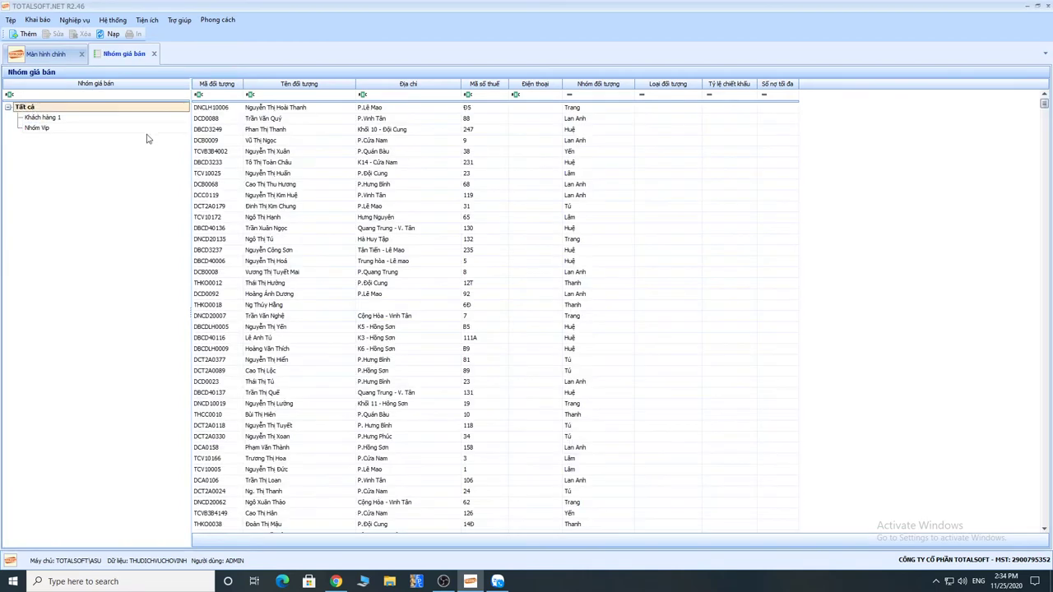
left_click(263, 107)
left_click(275, 403, "shift")
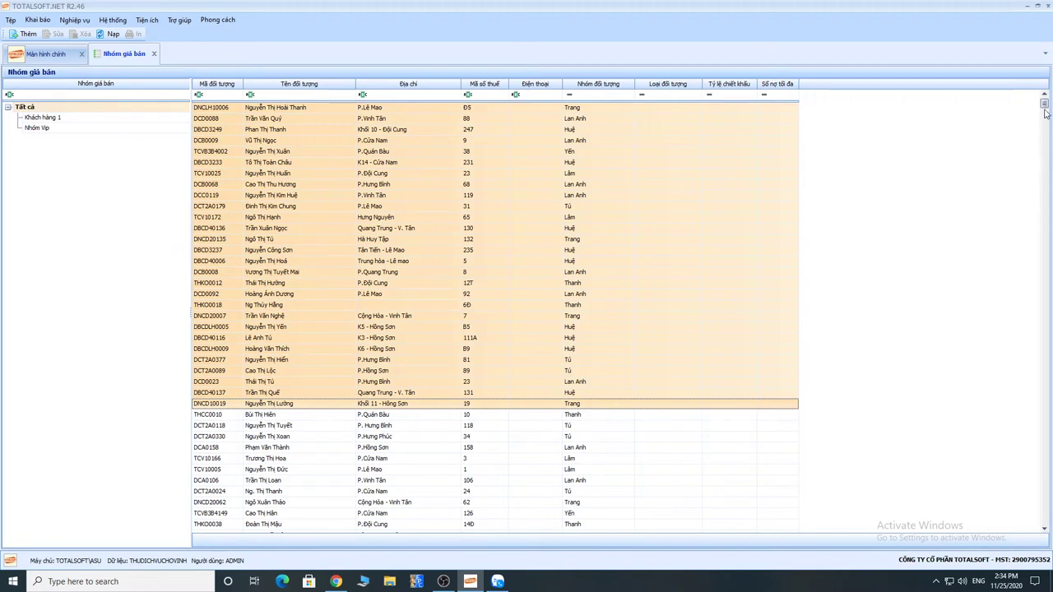
left_click(407, 95)
left_click(316, 96)
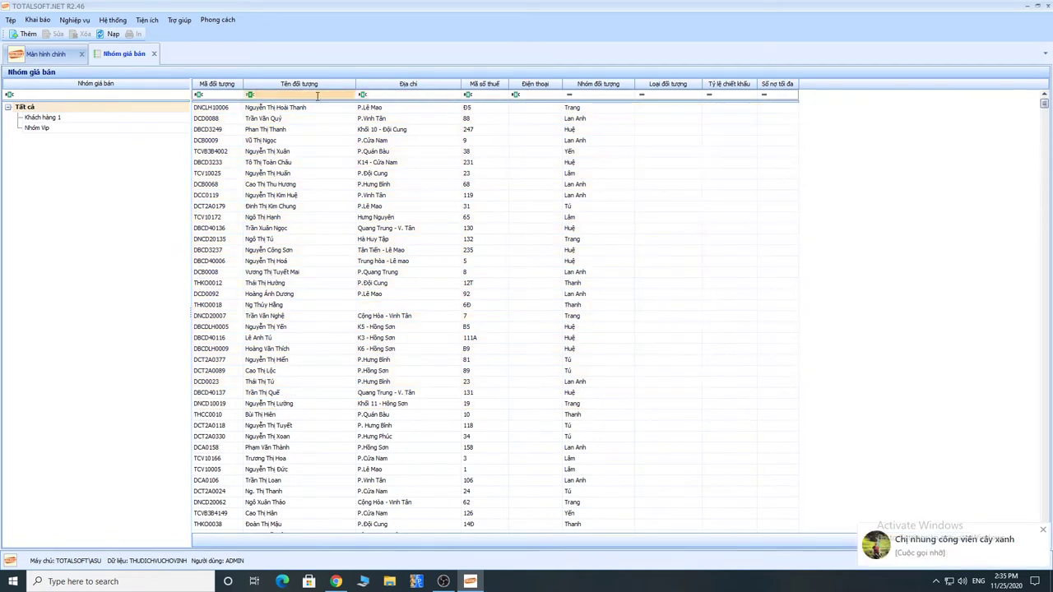
type("nguyễn")
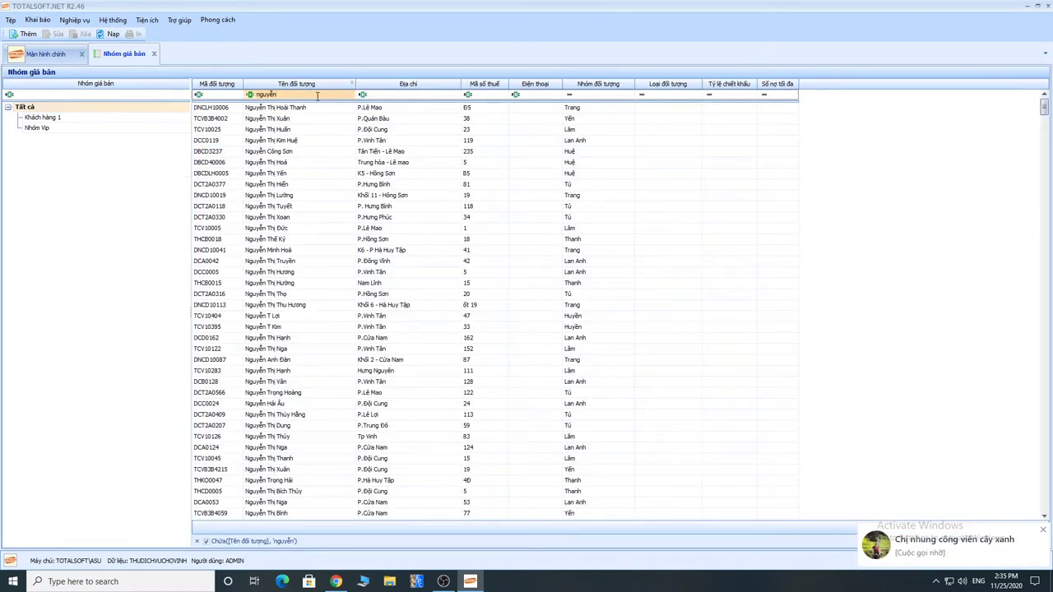
Assign all of the filtered customers to the Nhóm Vip price group and check the group's members.
left_click(284, 110)
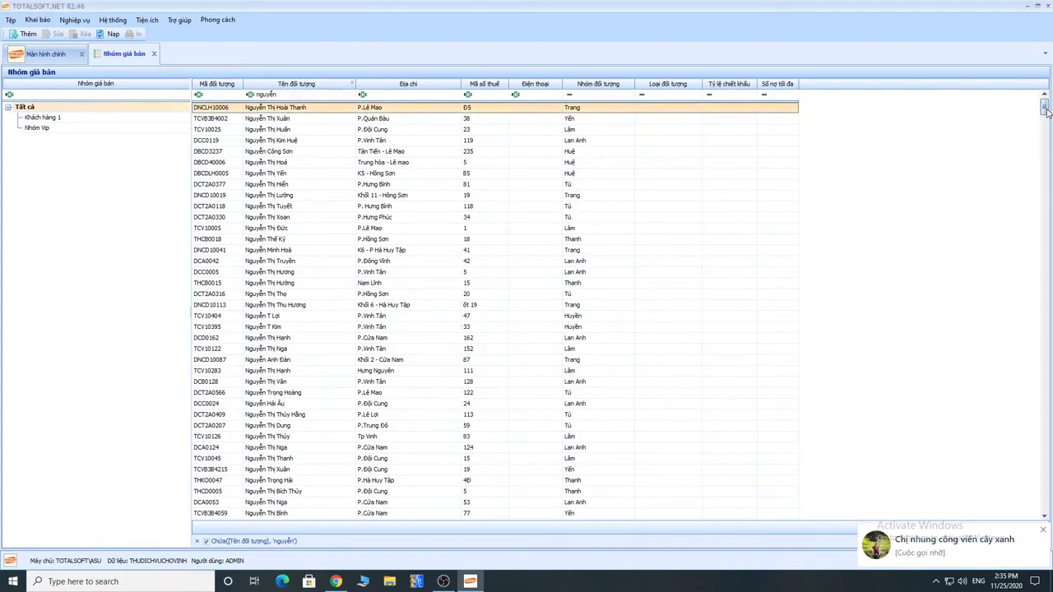
left_click_drag(1046, 110, 1043, 503)
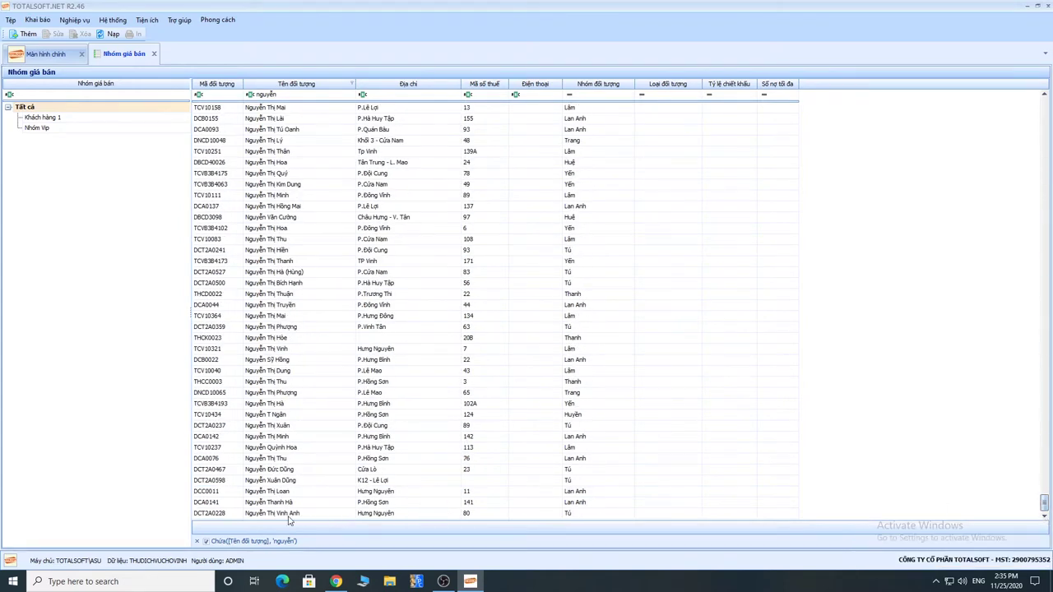
left_click(287, 513, "shift")
left_click_drag(264, 123, 41, 120)
left_click(32, 108)
left_click(38, 129)
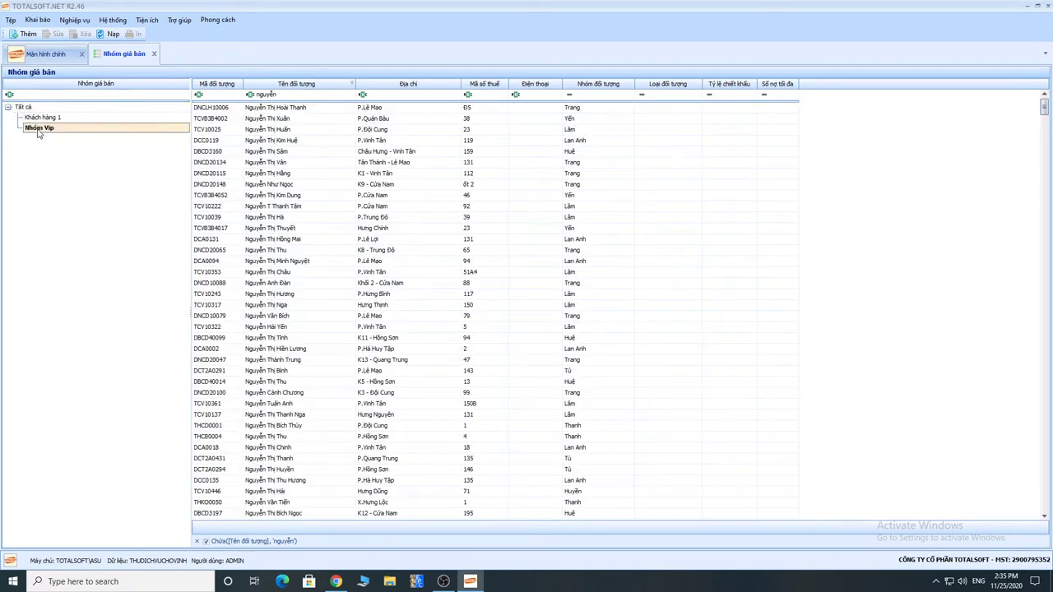
Return to Tất cả and filter the customers to object names that do not contain (Không chứa) "nguyễn".
left_click(26, 107)
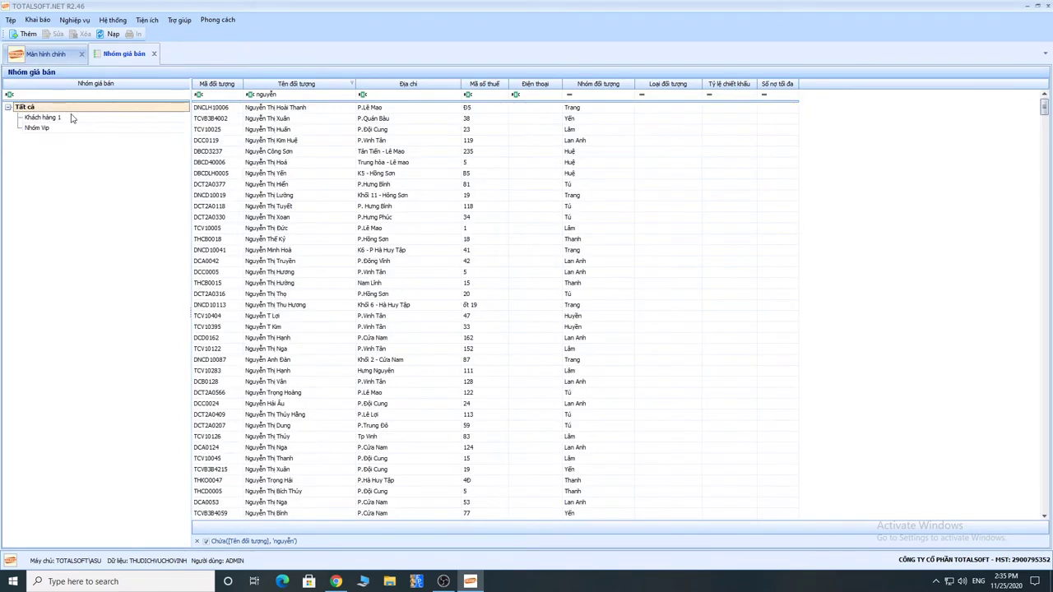
left_click(304, 94)
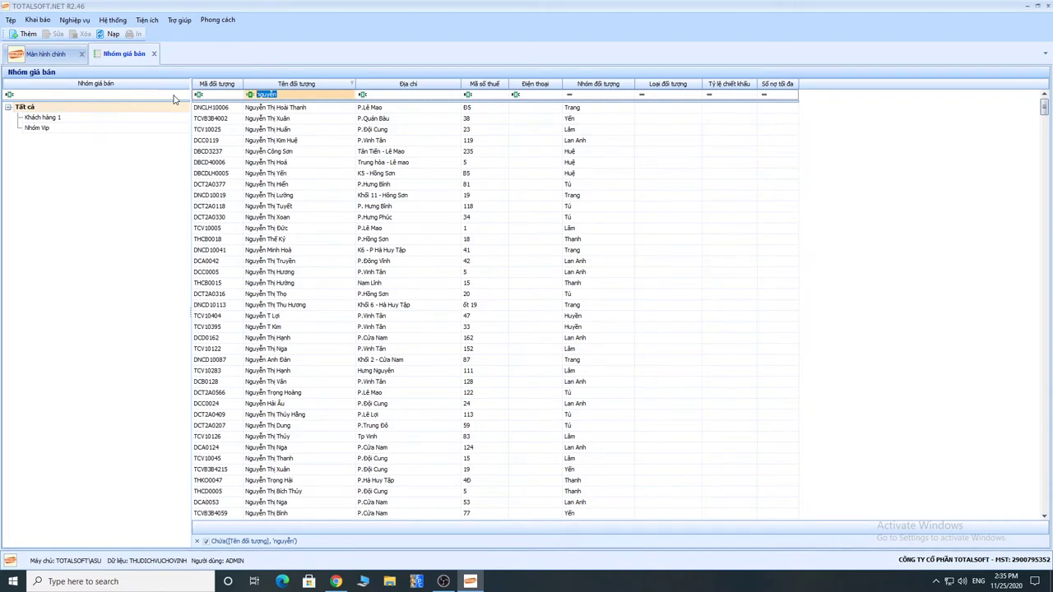
key("BackSpace")
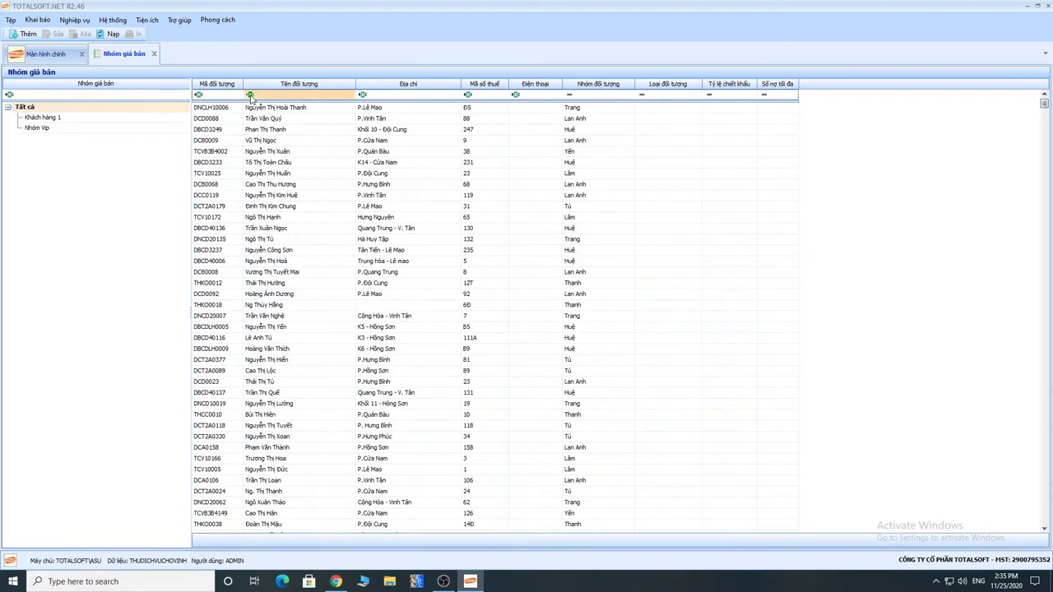
left_click(250, 95)
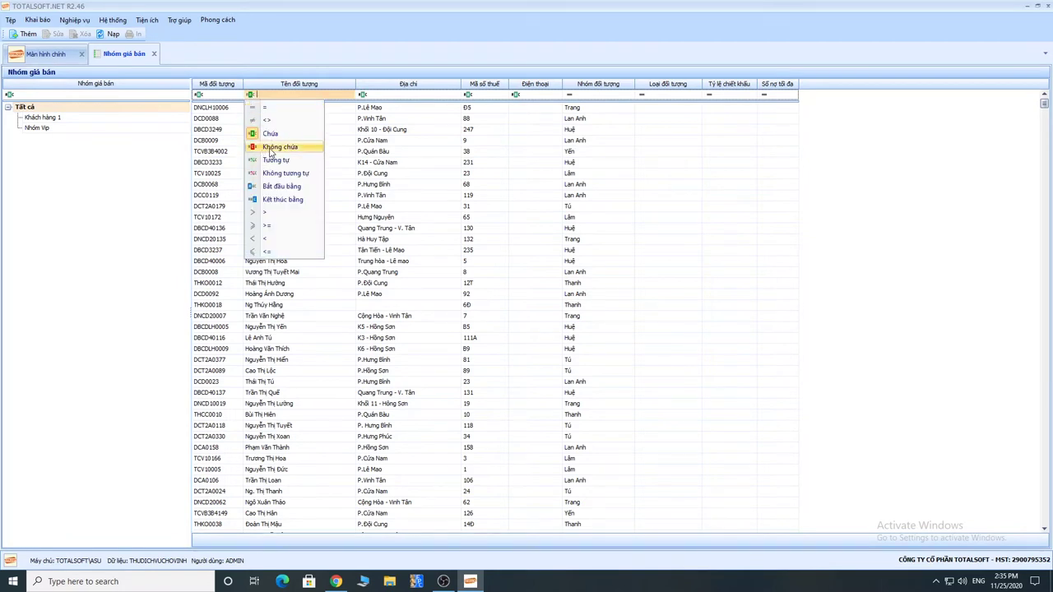
left_click(271, 147)
type("nguyễn")
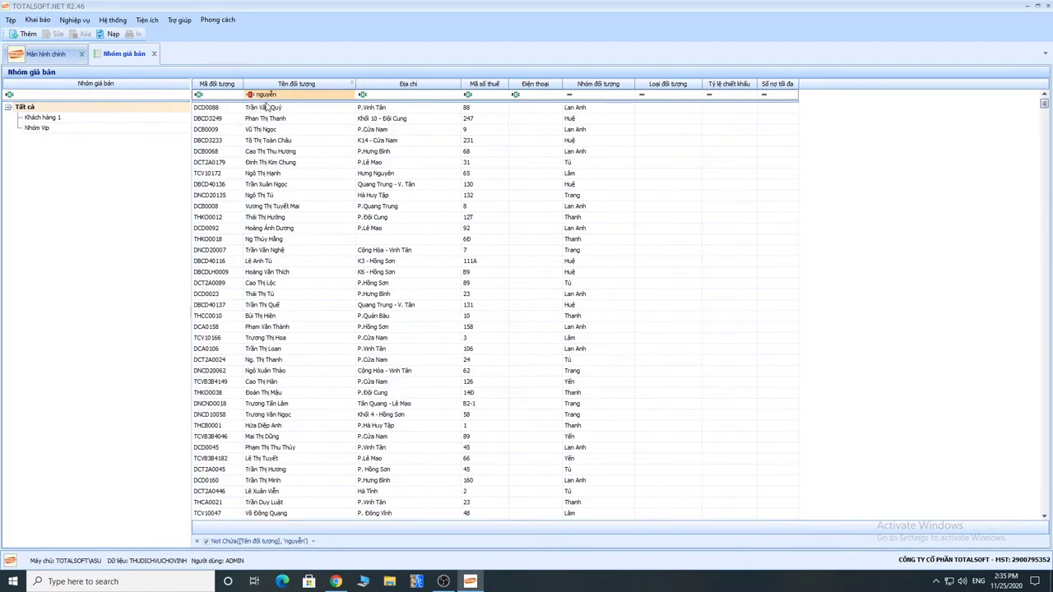
Assign all of the filtered customers to the Khách hàng 1 price group and check both groups.
left_click(263, 109)
key("ctrl+a")
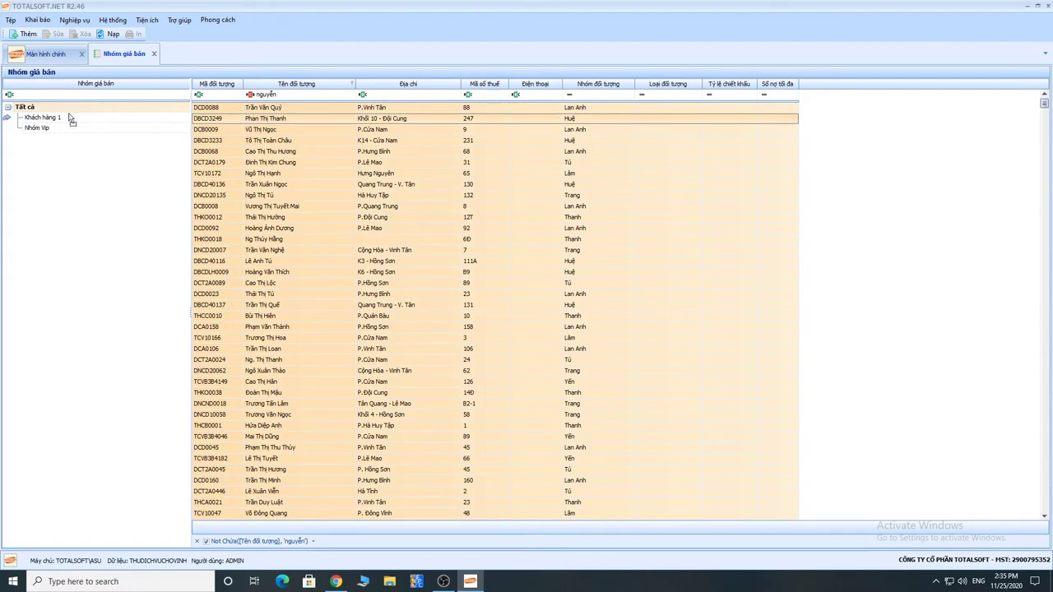
left_click_drag(71, 119, 41, 130)
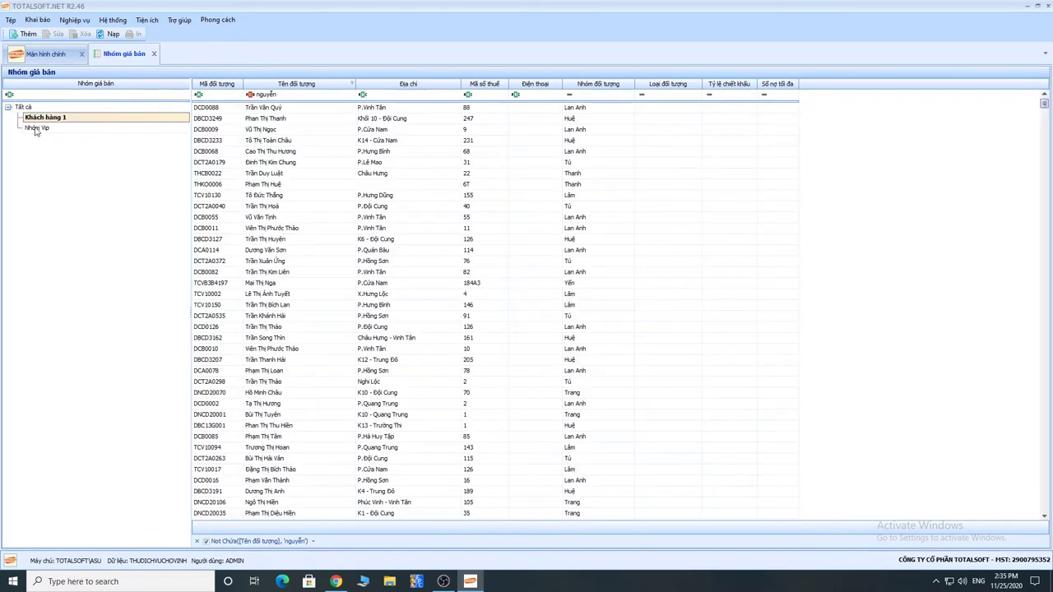
left_click(37, 128)
Clear the object name filter on the full list and review the members of Khách hàng 1 and Nhóm Vip.
left_click(24, 108)
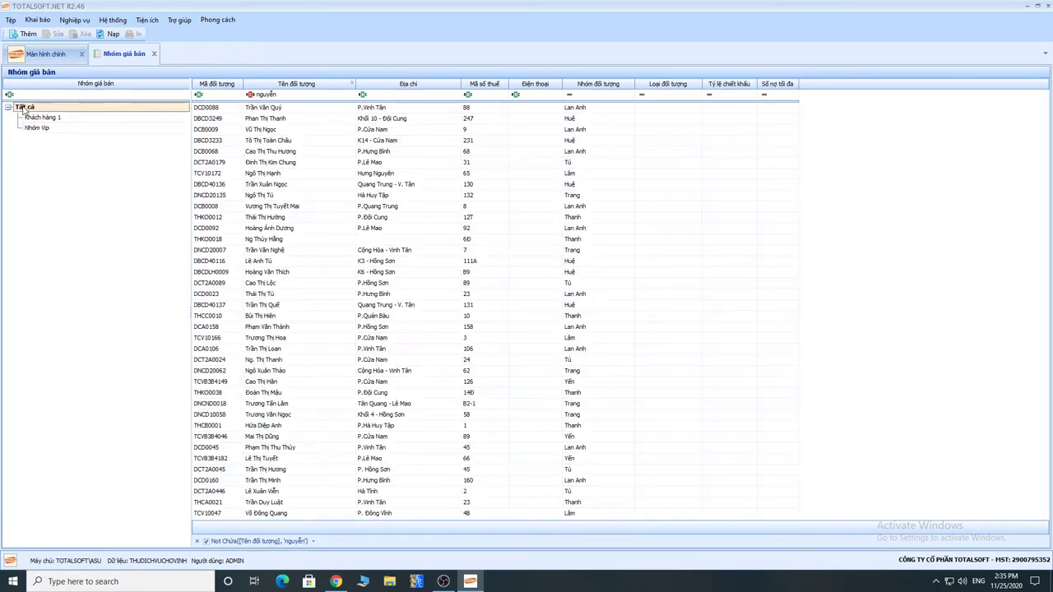
left_click(284, 96)
key("Delete")
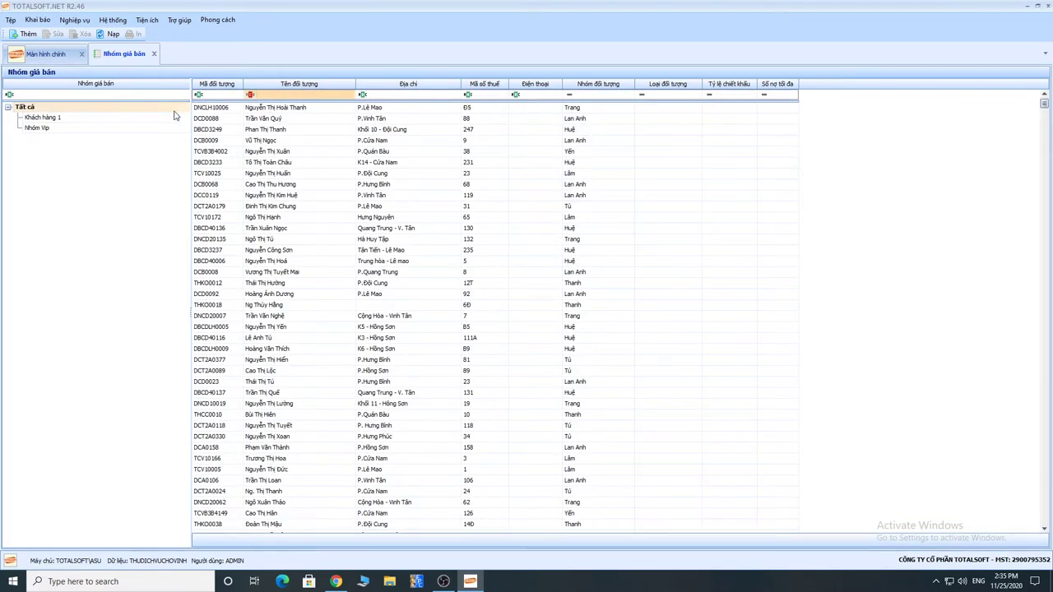
left_click(27, 107)
left_click(34, 117)
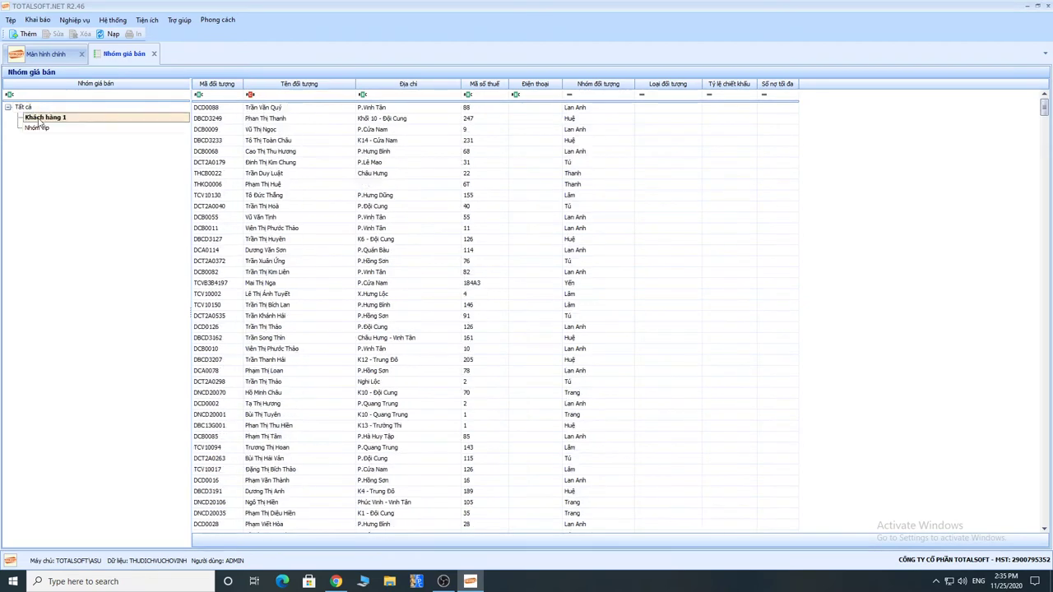
left_click(38, 129)
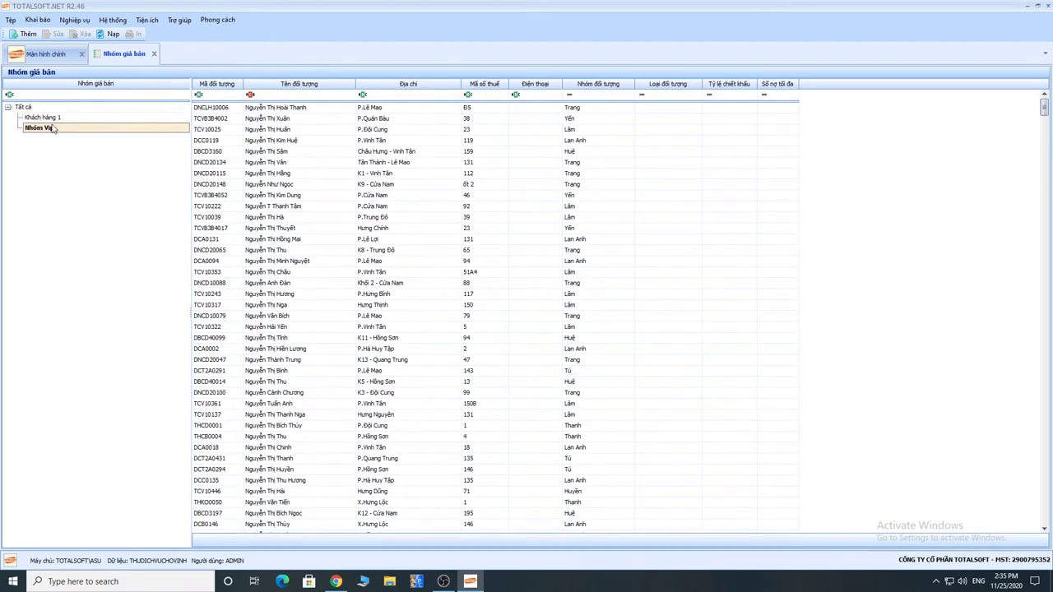
Open the Chính sách giá bán list in the Chính sách bán hàng section.
left_click(52, 25)
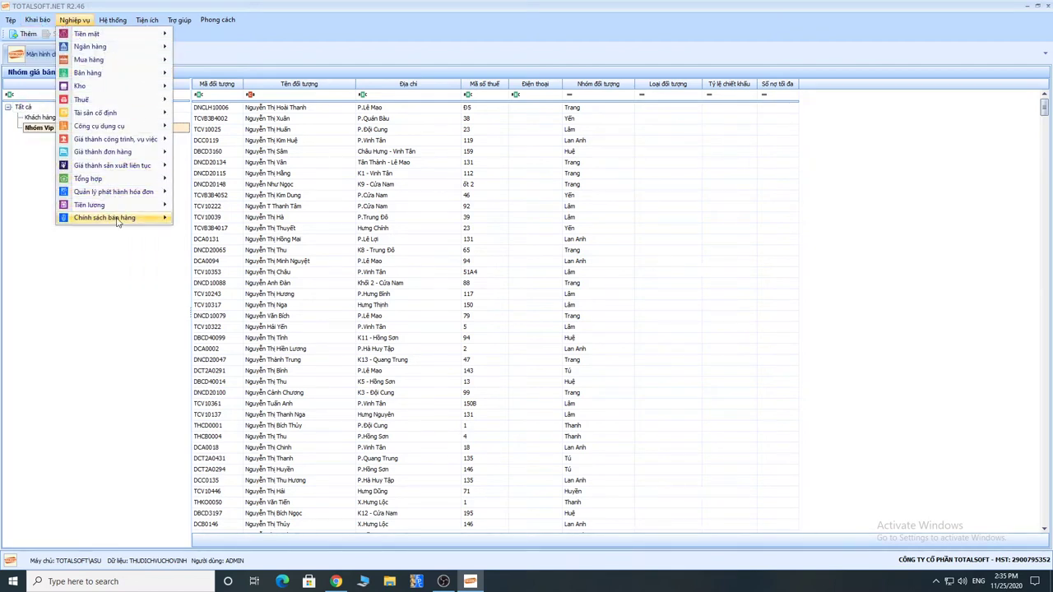
mouse_move(117, 220)
left_click(222, 260)
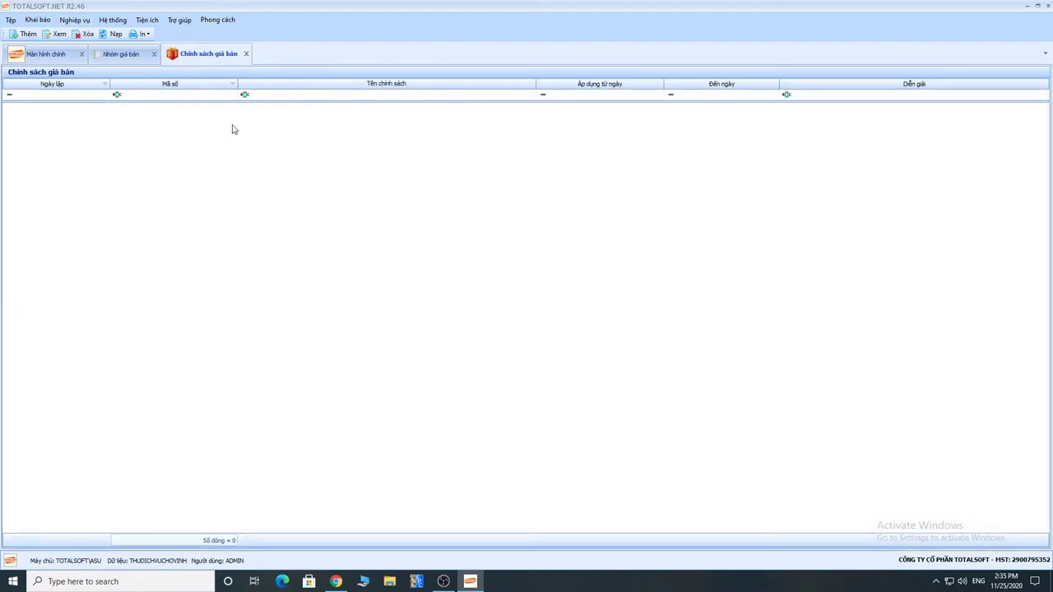
right_click(232, 129)
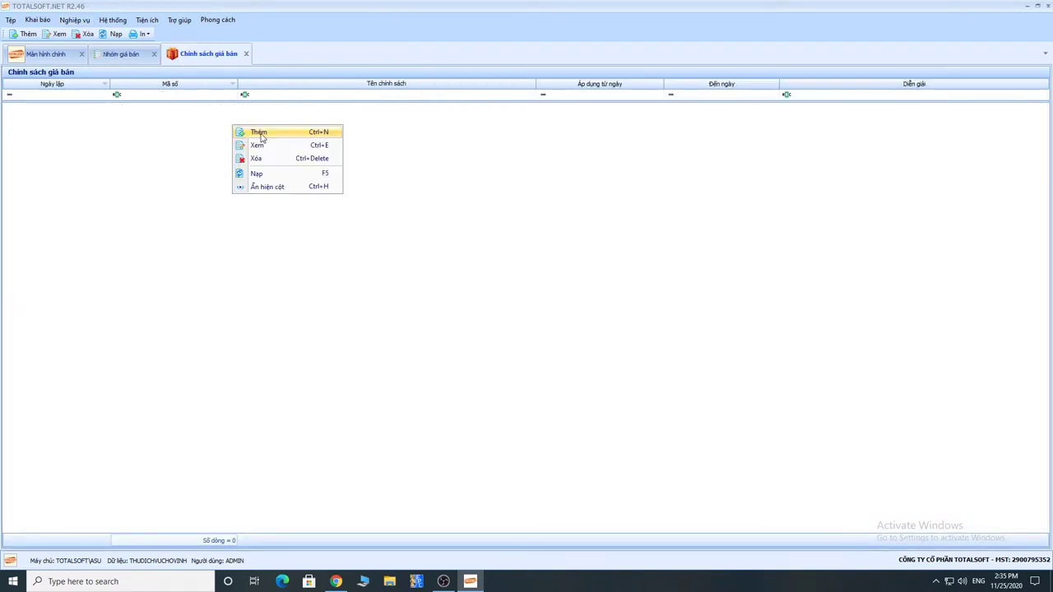
left_click(251, 135)
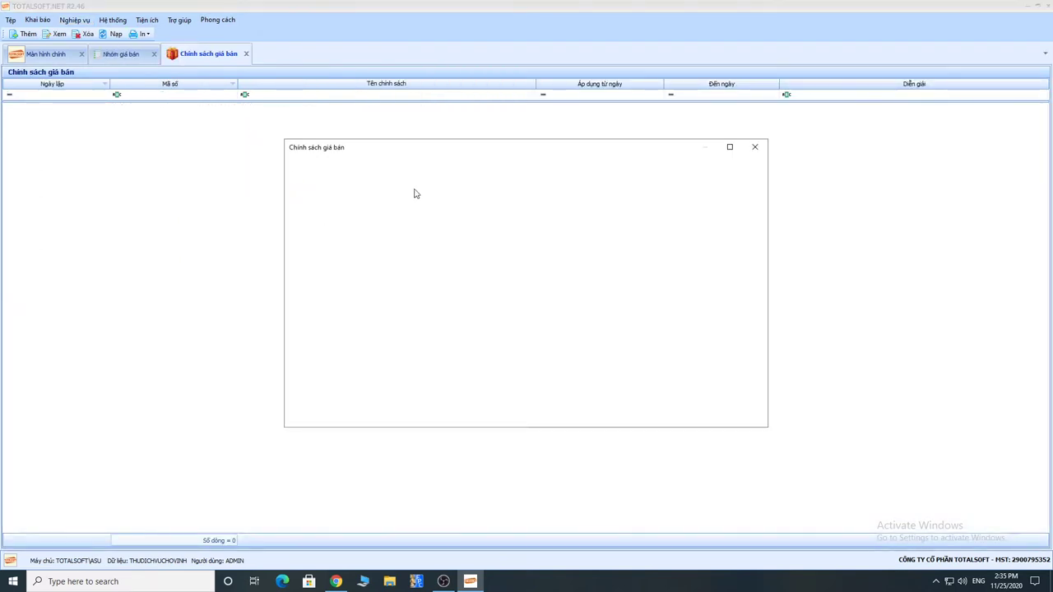
double_click(448, 148)
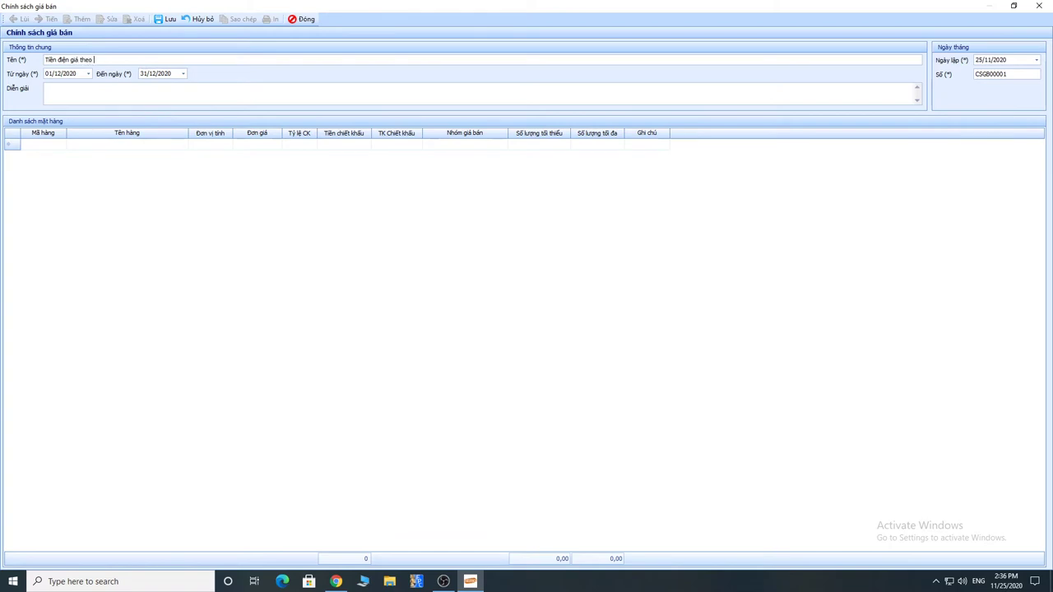
key("Tab")
key("Right")
key("Down")
type("01")
key("Tab")
key("End")
type("9999")
left_click(63, 146)
left_click(63, 146)
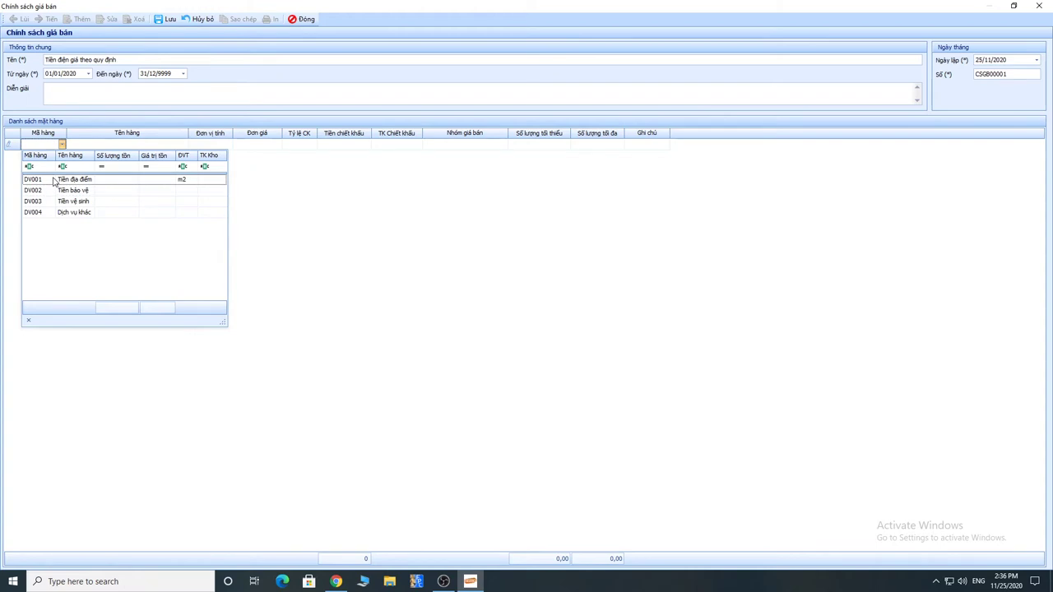
left_click(306, 18)
left_click(543, 328)
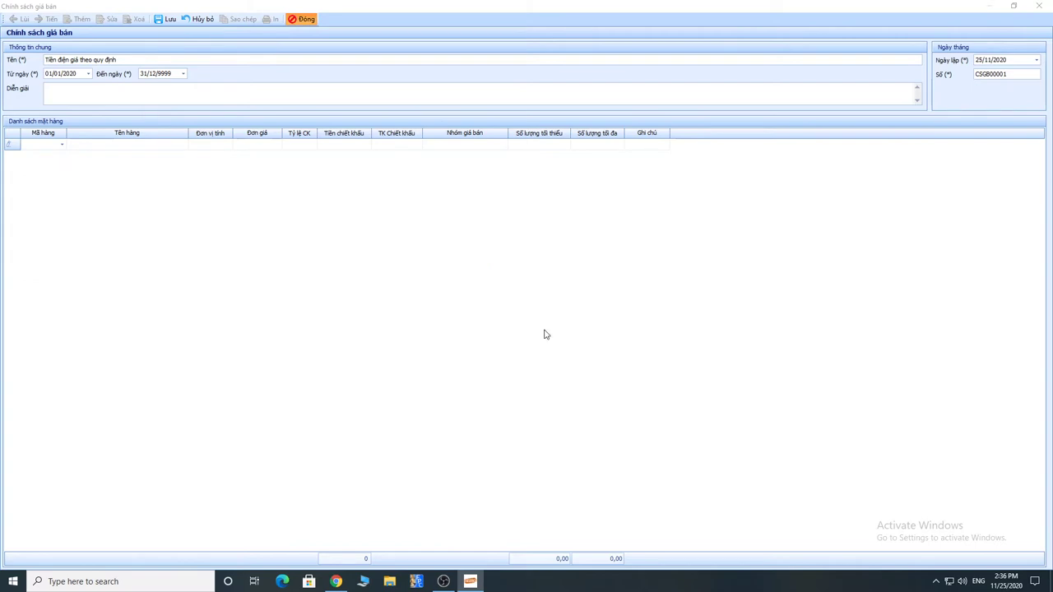
Add the item DV005 named Tiền điện with the nature Dịch vụ to the Vật tư hàng hóa catalogue and save it.
left_click(37, 19)
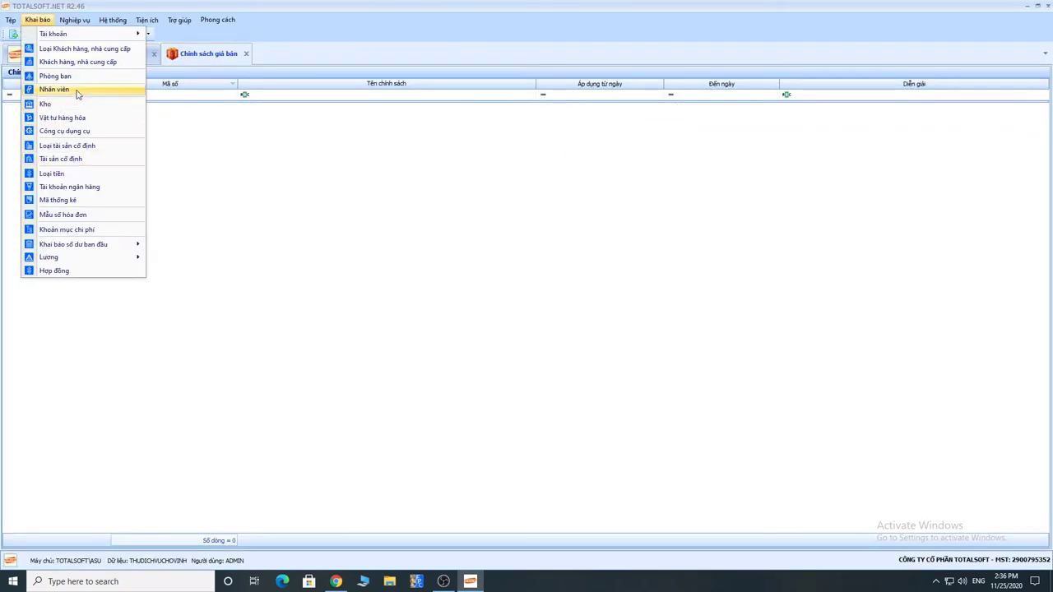
left_click(77, 120)
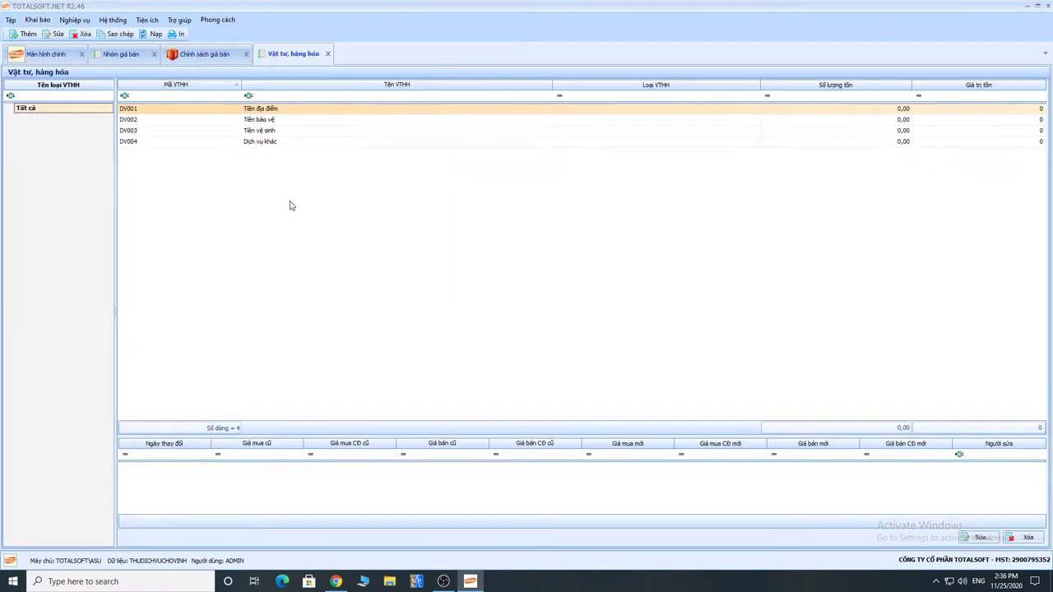
right_click(196, 189)
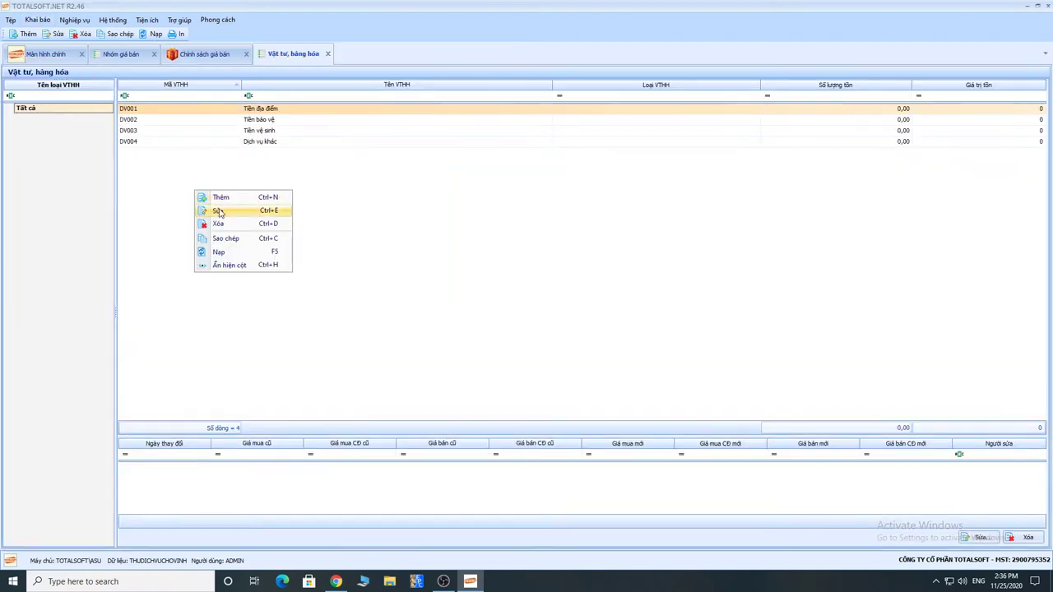
left_click(228, 200)
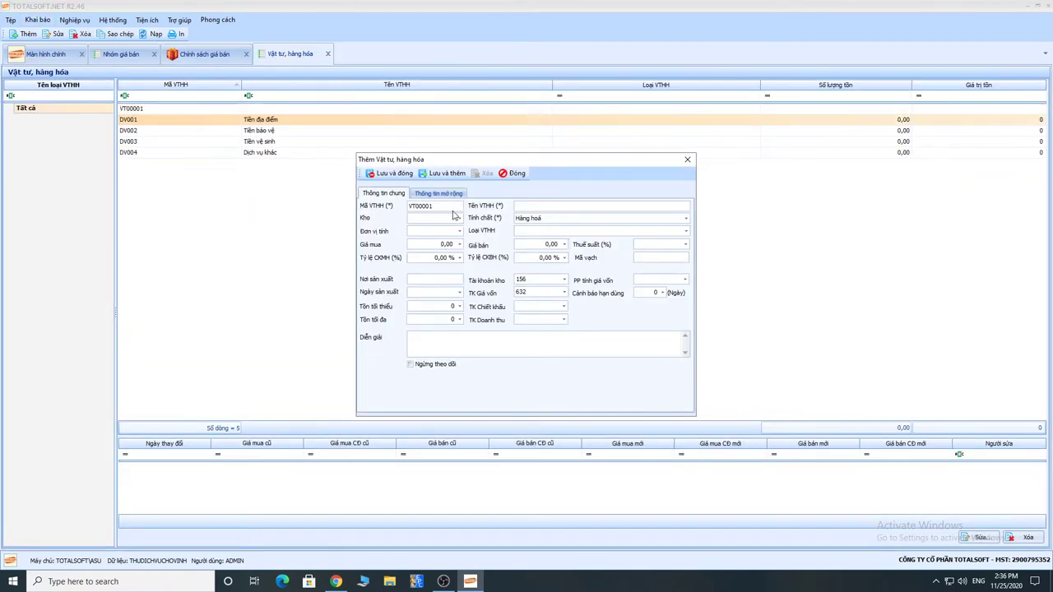
left_click_drag(437, 206, 323, 201)
type("DV005")
left_click(574, 219)
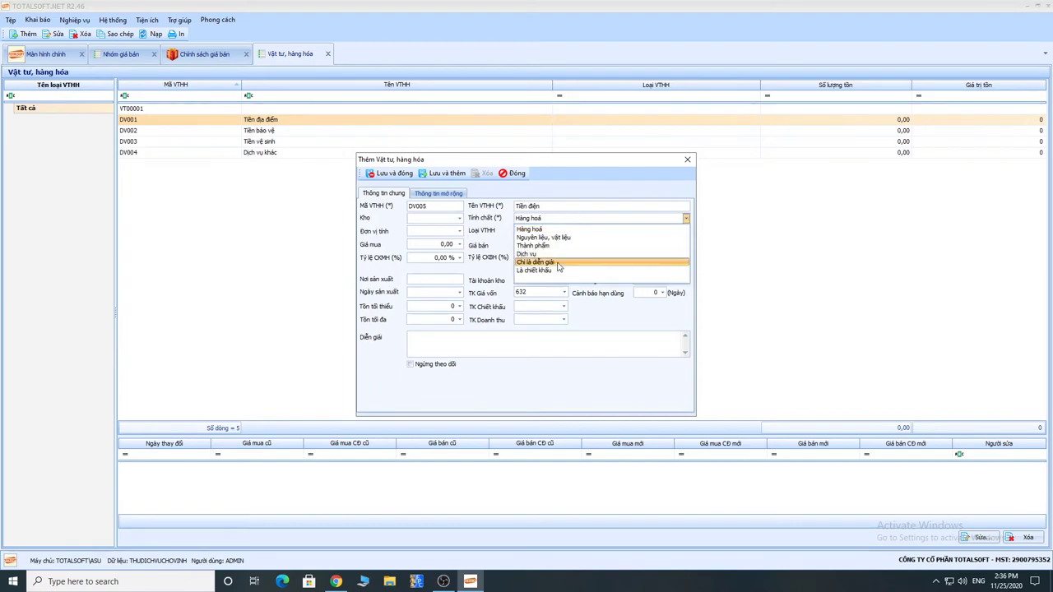
left_click(530, 253)
left_click(394, 174)
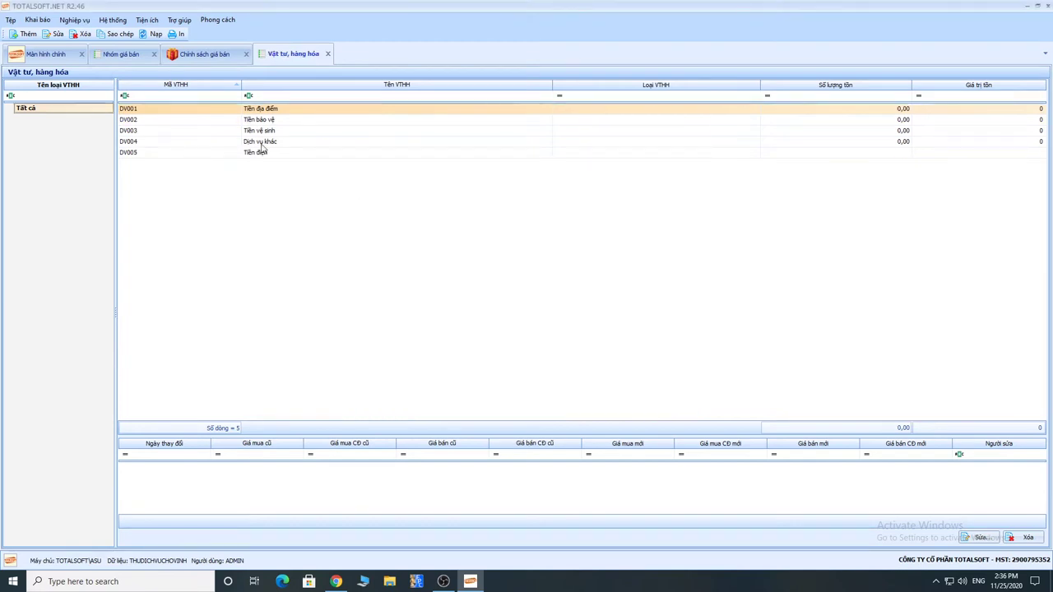
Create a new sales price policy named Giá tiền điện theo quy định with the start date 01/01/2020.
left_click(197, 55)
right_click(186, 126)
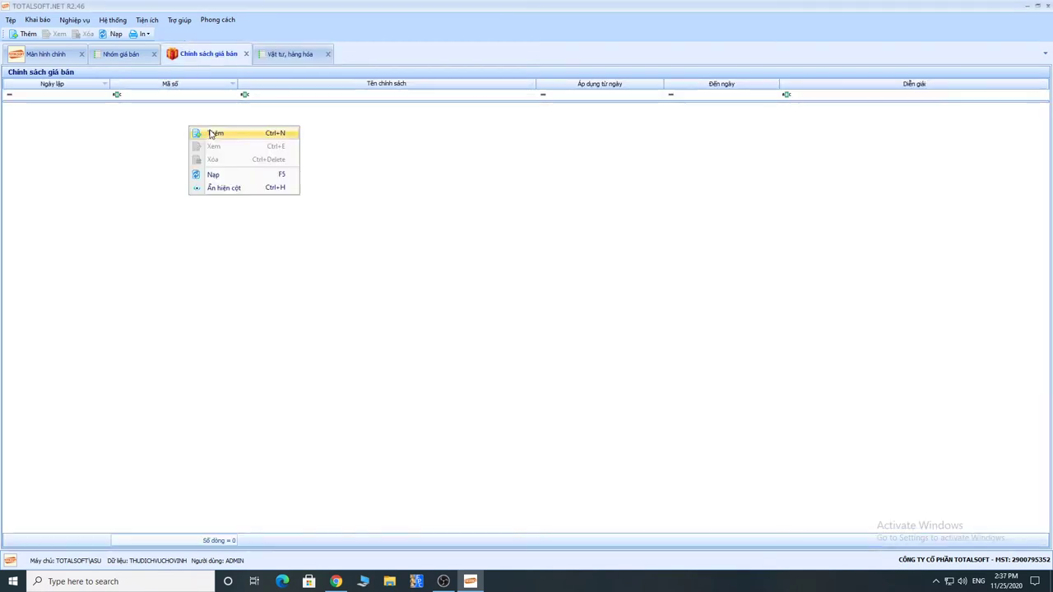
left_click(209, 133)
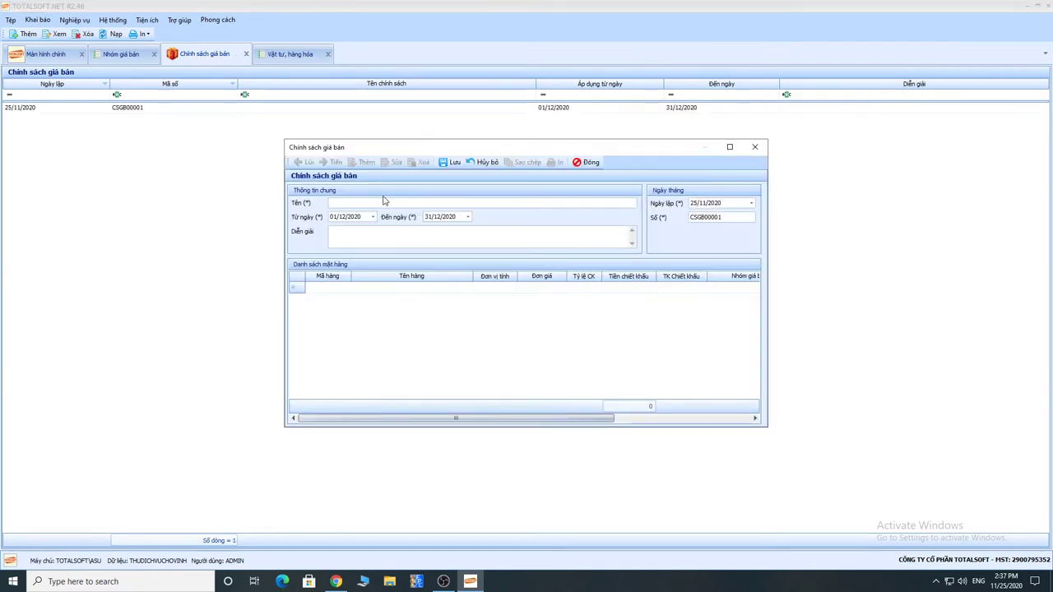
type("Giá")
type(" tiền điện theo quy đ")
type("inh")
key("Tab")
type("01/01/2020")
key("Tab")
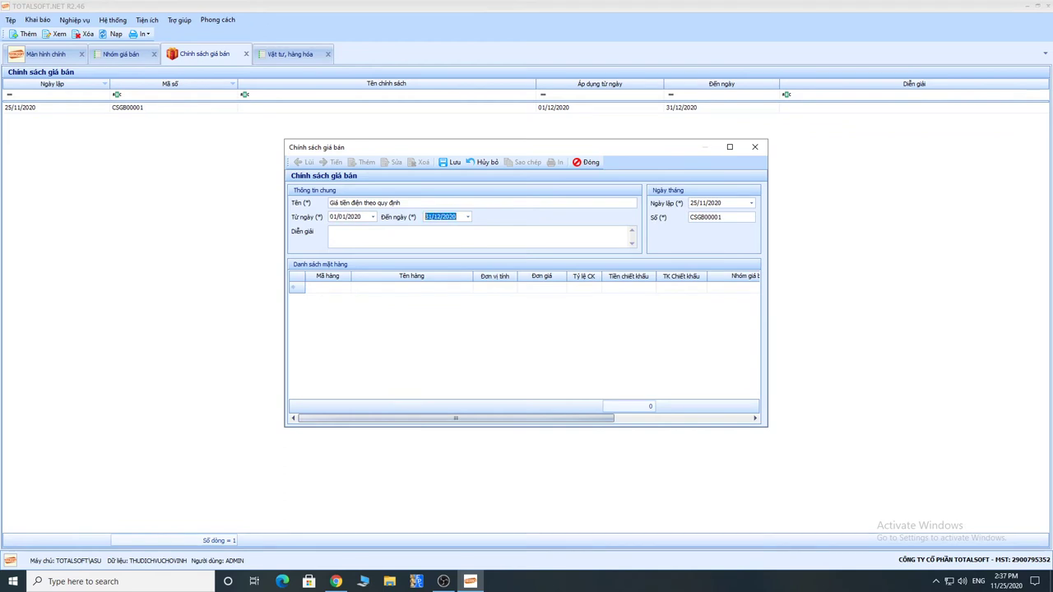
Set the policy's creation date (Ngày lập) to 01/10/2020.
key("Tab")
key("Tab")
type("01/10")
key("Tab")
key("Tab")
Add the item DV005 (Tiền điện) to the policy's item list with a unit price of 1.000.
left_click(346, 289)
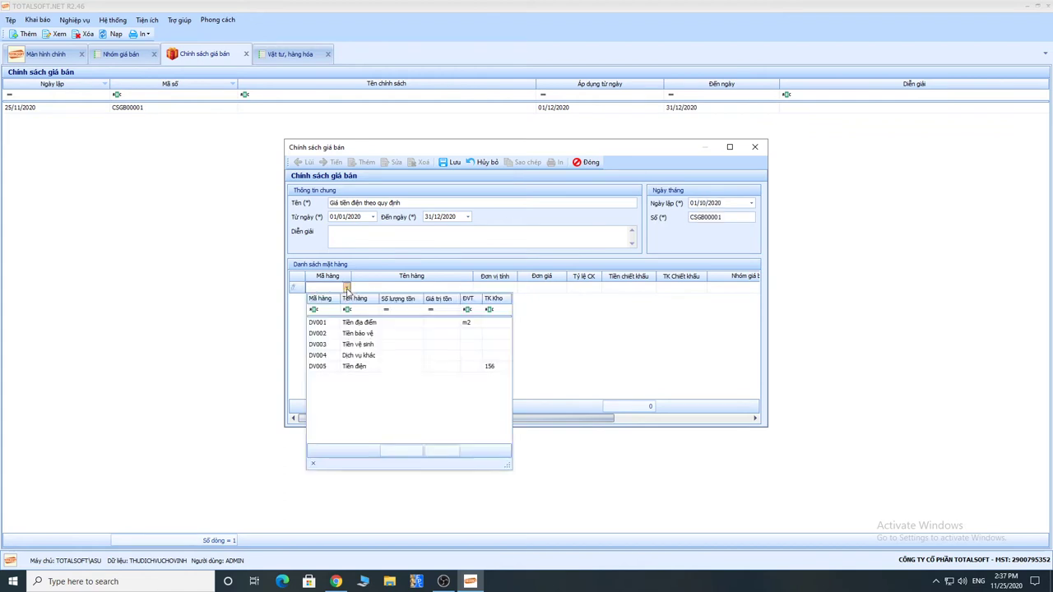
left_click(368, 366)
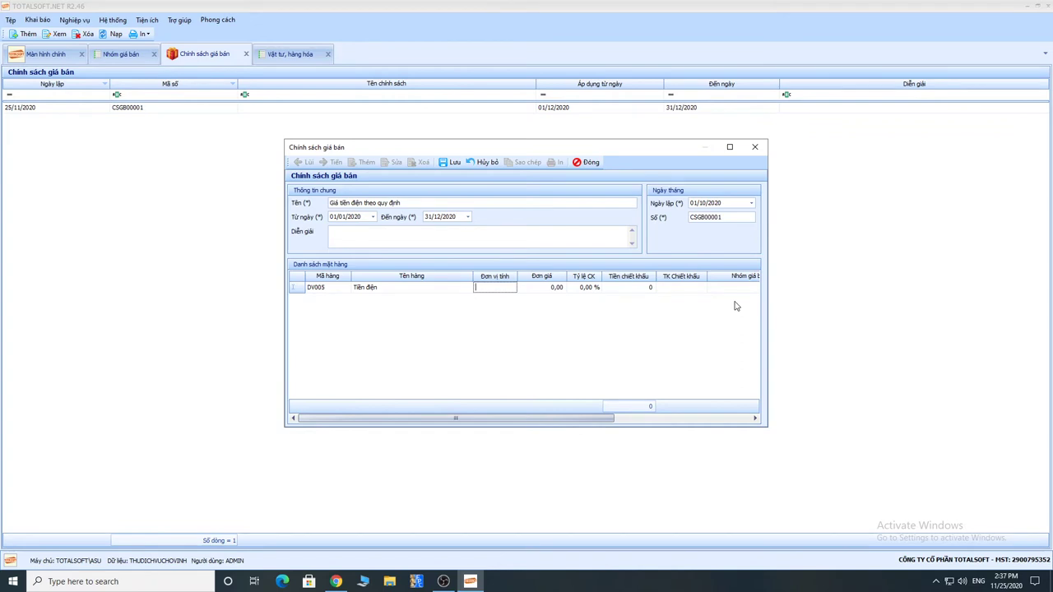
key("Tab")
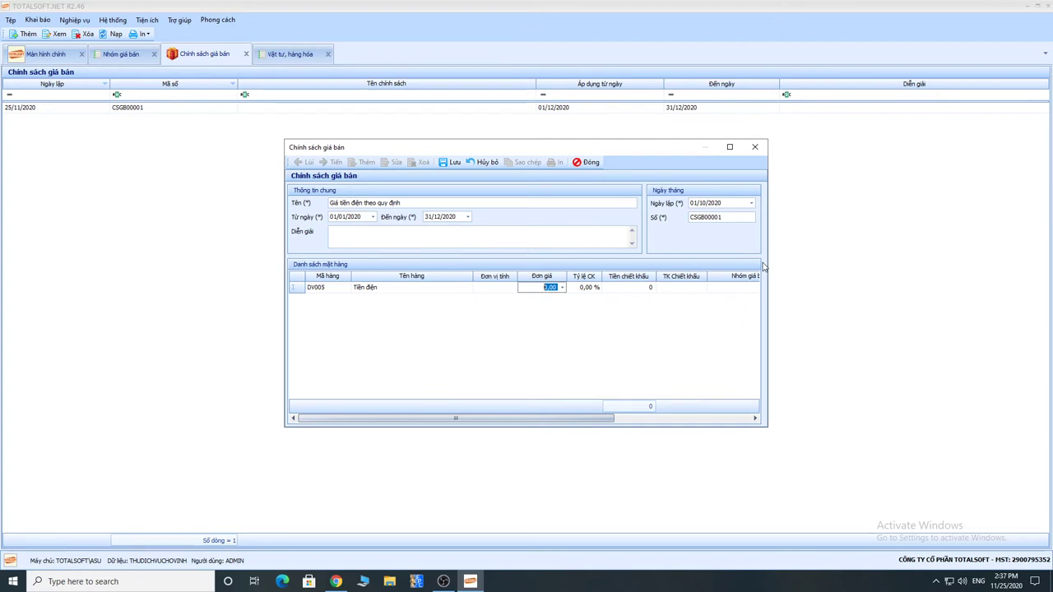
type("10")
key("Tab")
Assign the first row to the price group Khách hàng 1 with a minimum quantity of 1 and a maximum of 50.
key("Tab")
key("Tab")
key("Tab")
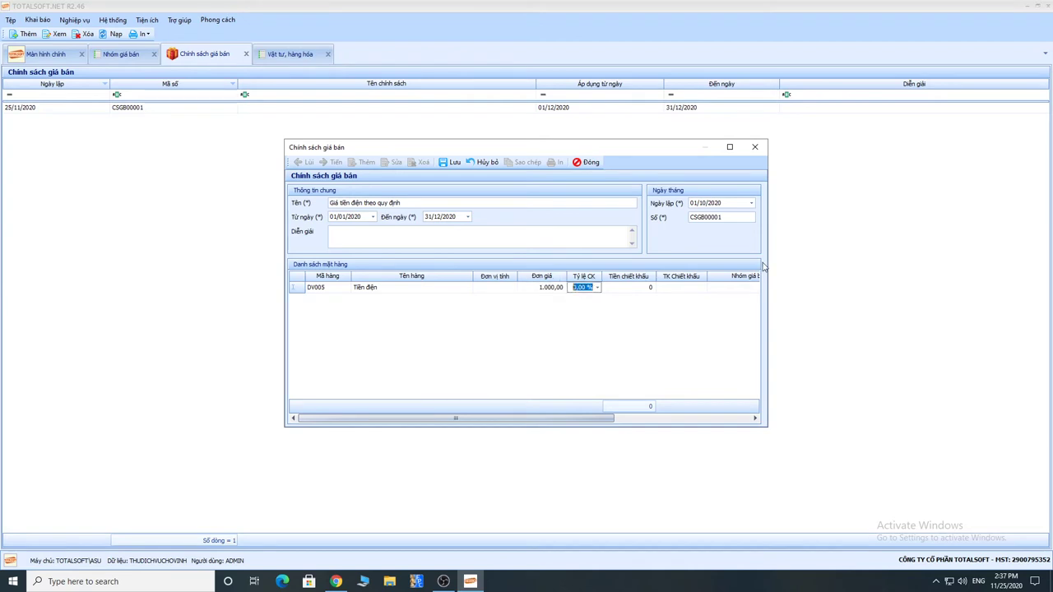
left_click(754, 287)
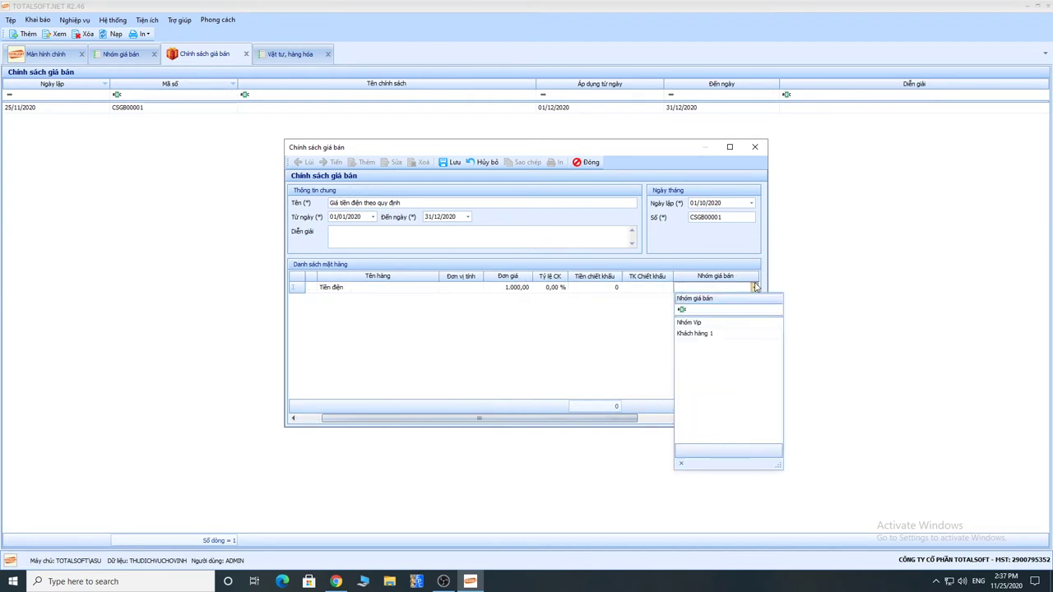
left_click(717, 333)
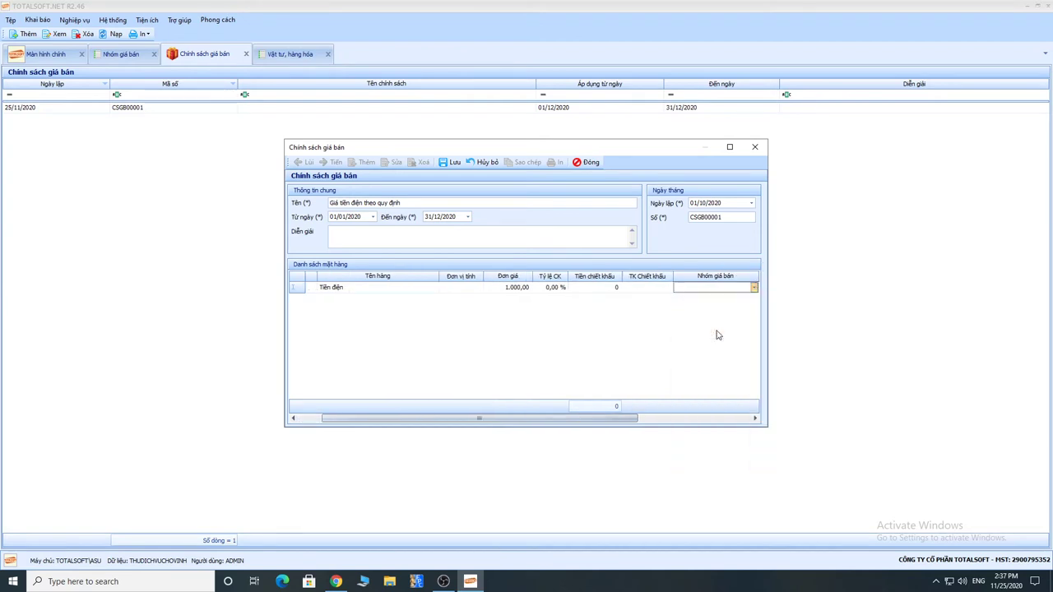
key("Tab")
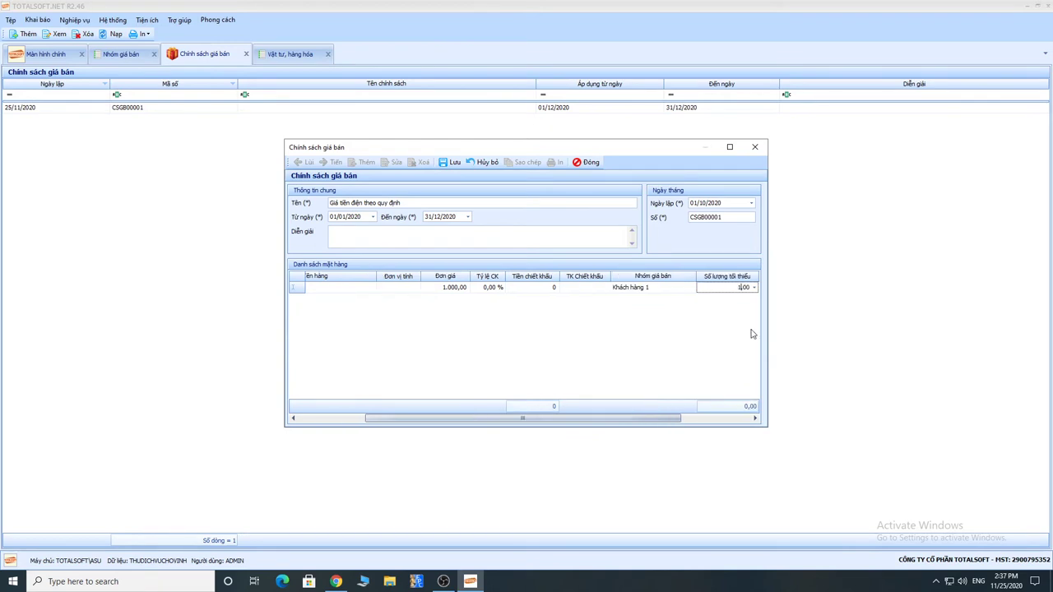
type("1")
key("Tab")
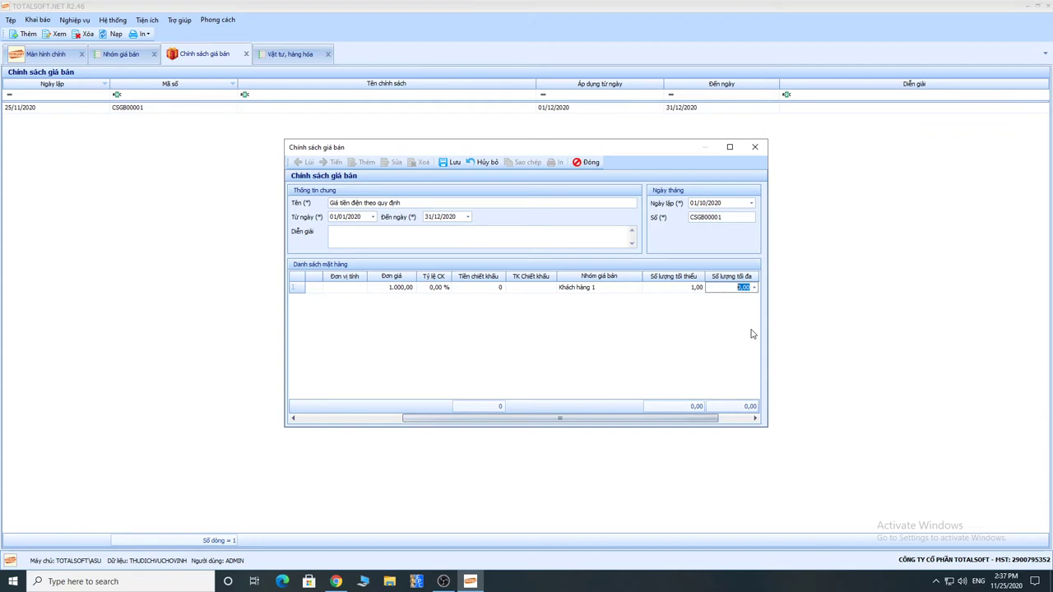
type("50")
Add a second row for the item DV005 with a unit price of 1.500.
left_click_drag(573, 417, 461, 420)
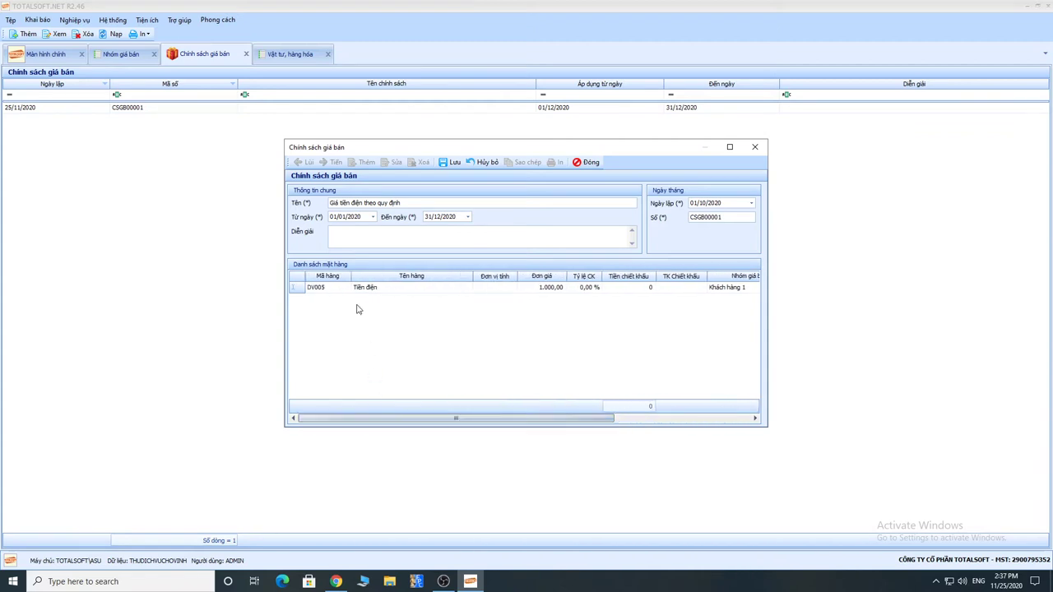
left_click(343, 298)
left_click(346, 299)
left_click(345, 381)
key("Tab")
key("Tab")
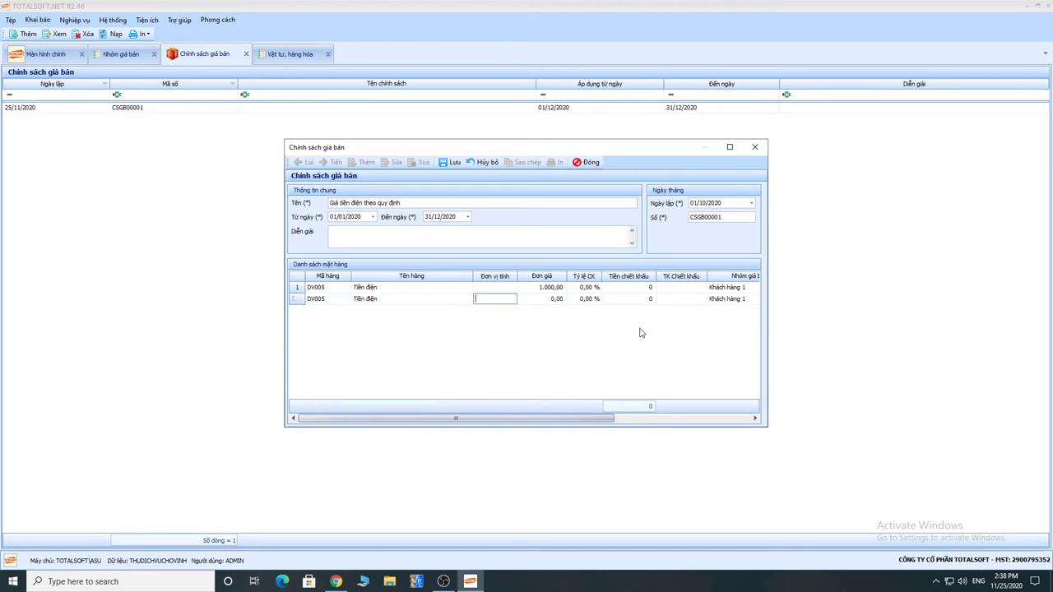
key("Tab")
type("2")
key("Tab")
key("shift+Tab")
type("15")
key("Tab")
Set the second row's minimum quantity to 51 and its maximum quantity to 999.999.
key("Tab")
key("Tab")
key("Tab")
key("Tab")
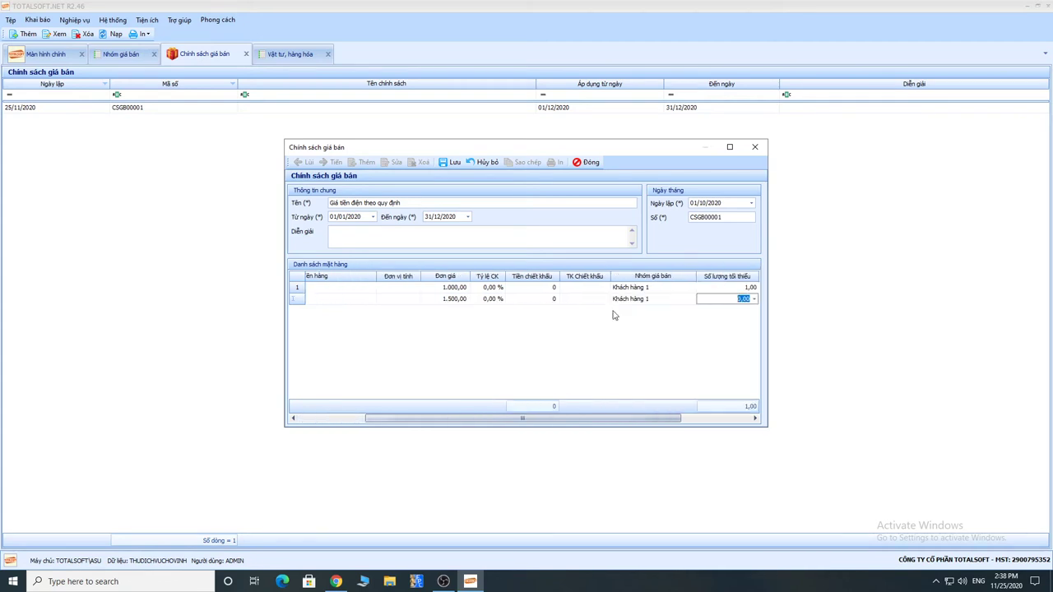
key("Tab")
left_click(686, 299)
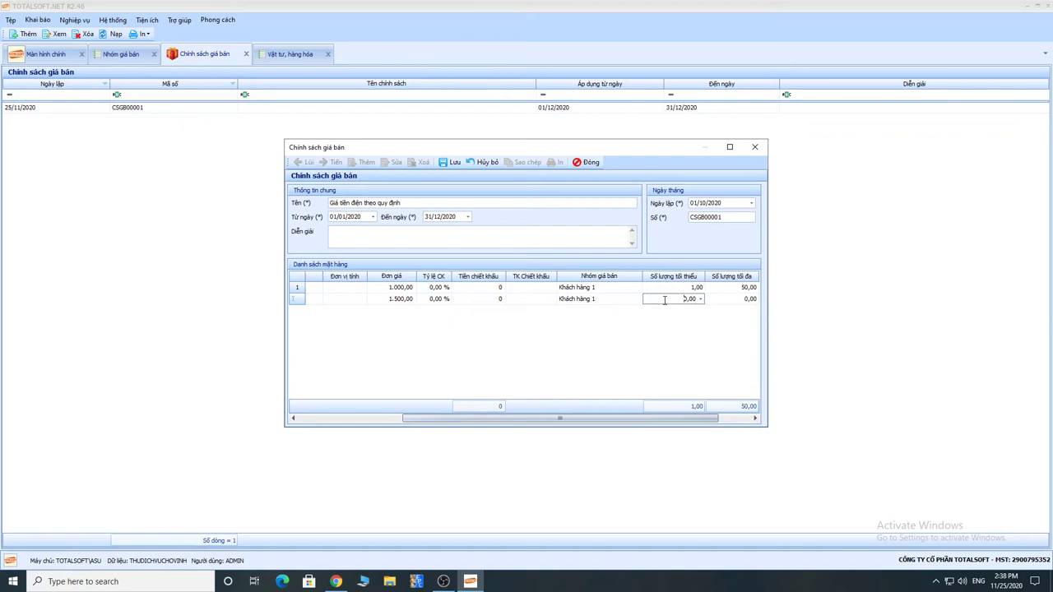
type("51")
left_click(731, 300)
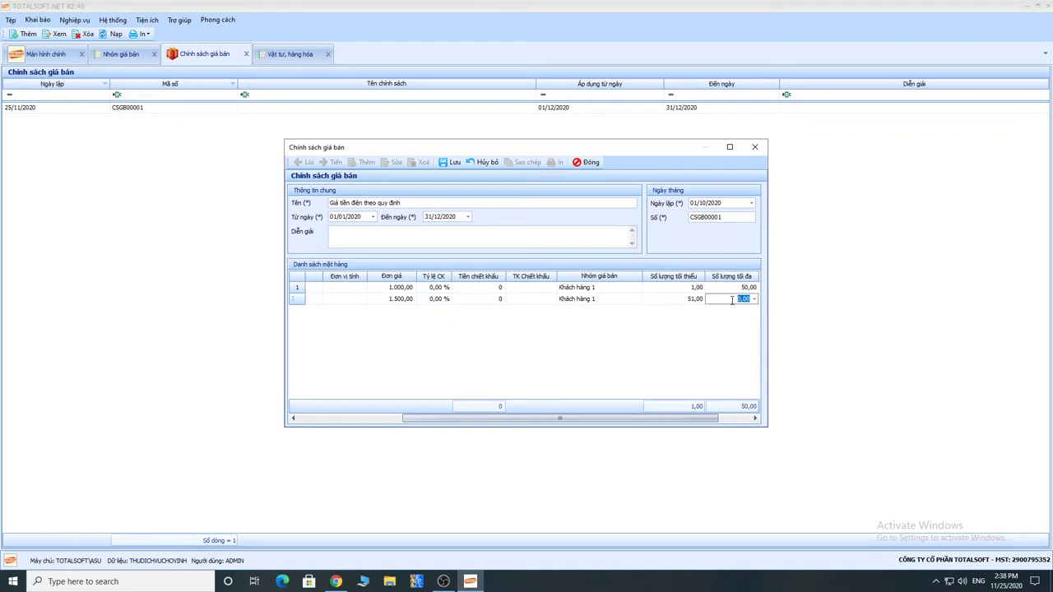
type("999.999")
Change the second row's maximum quantity to 100 and finish the row.
left_click_drag(558, 417, 411, 417)
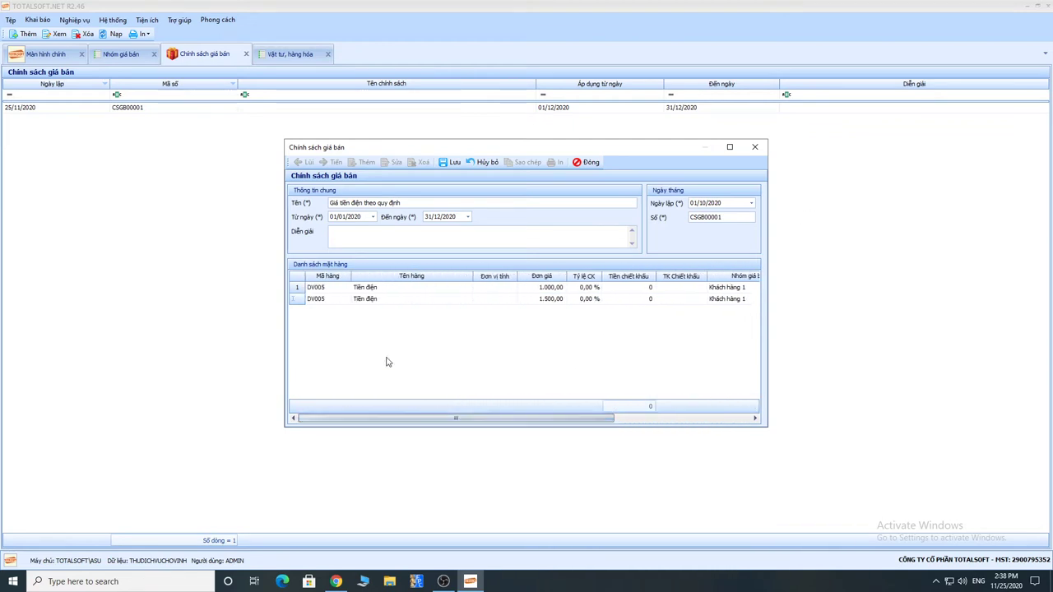
left_click_drag(501, 417, 636, 418)
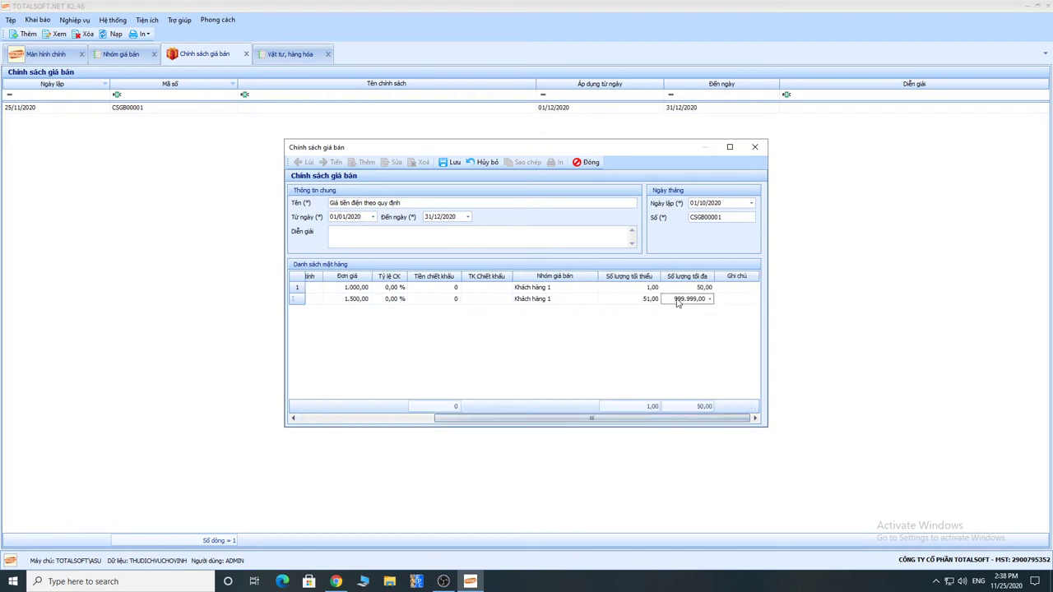
double_click(677, 299)
type("100")
left_click(752, 299)
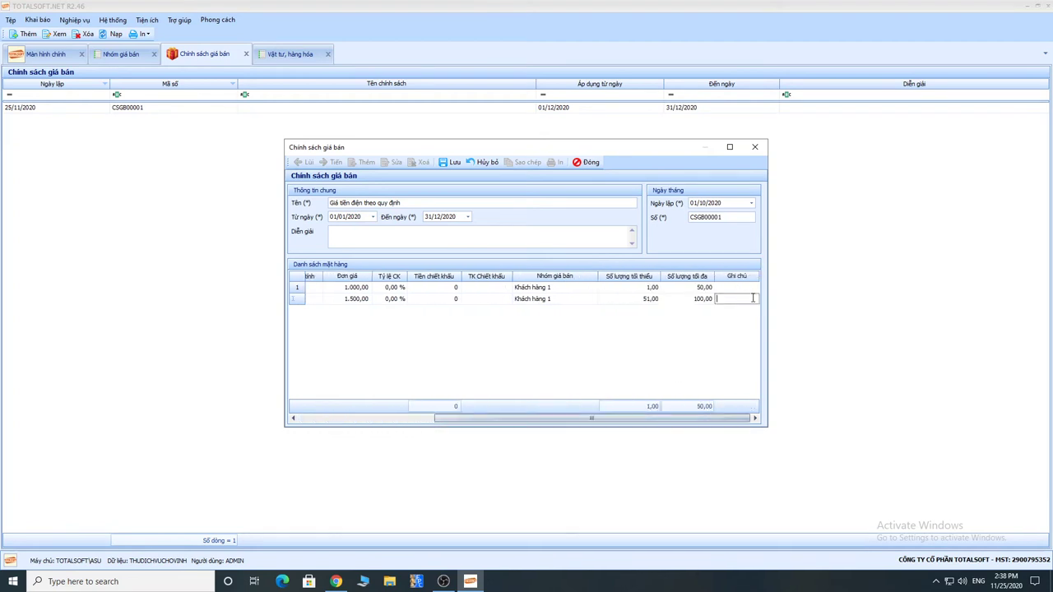
key("Tab")
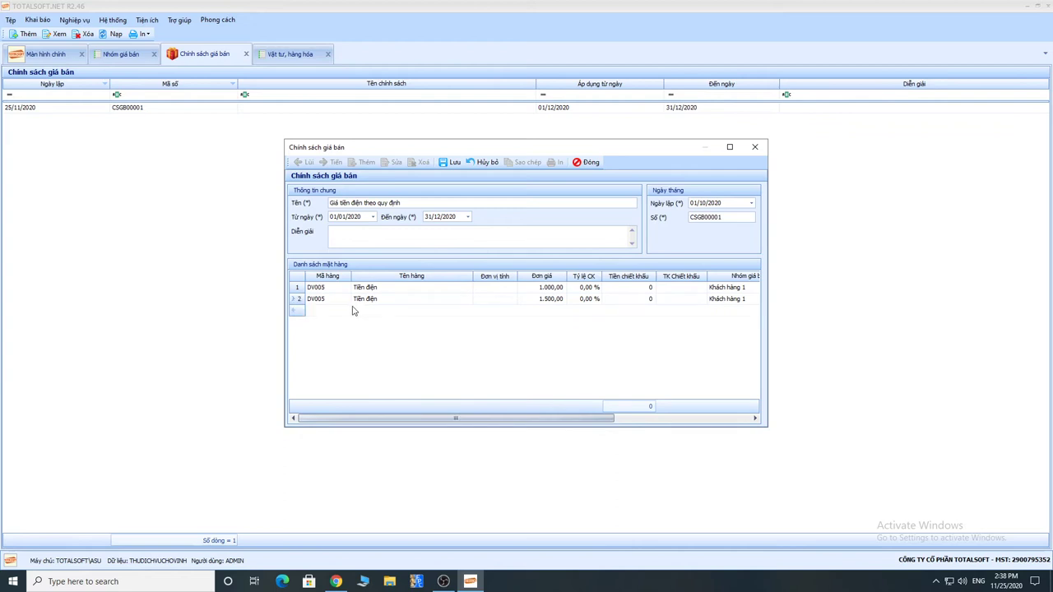
Add a third row for the item DV005 with a unit price of 2.000.
left_click(347, 311)
left_click(355, 390)
left_click(566, 312)
type("200")
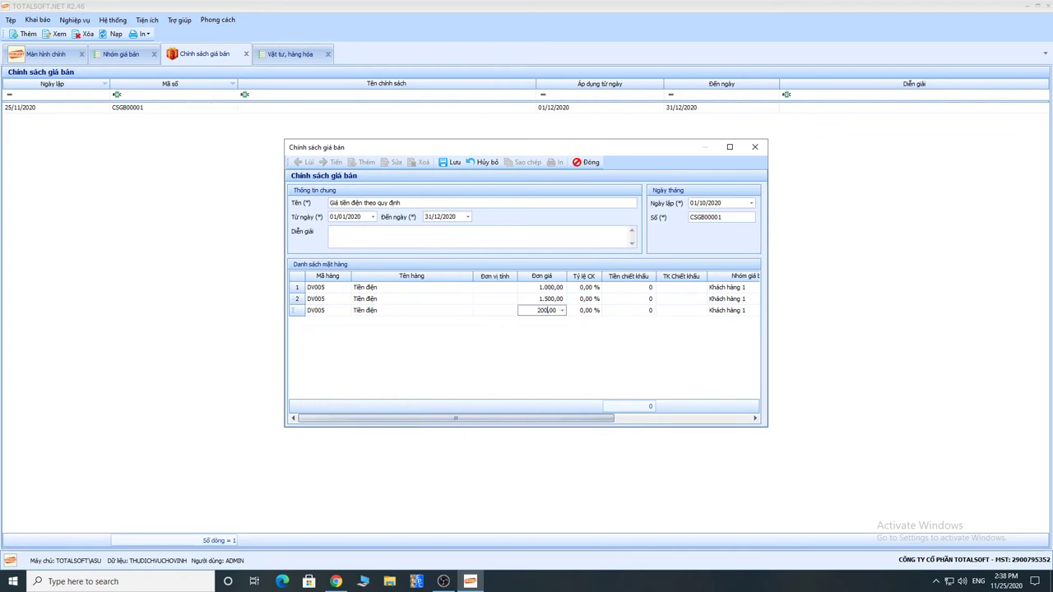
key("Tab")
key("Tab")
key("Tab")
key("Tab")
key("Tab")
key("Tab")
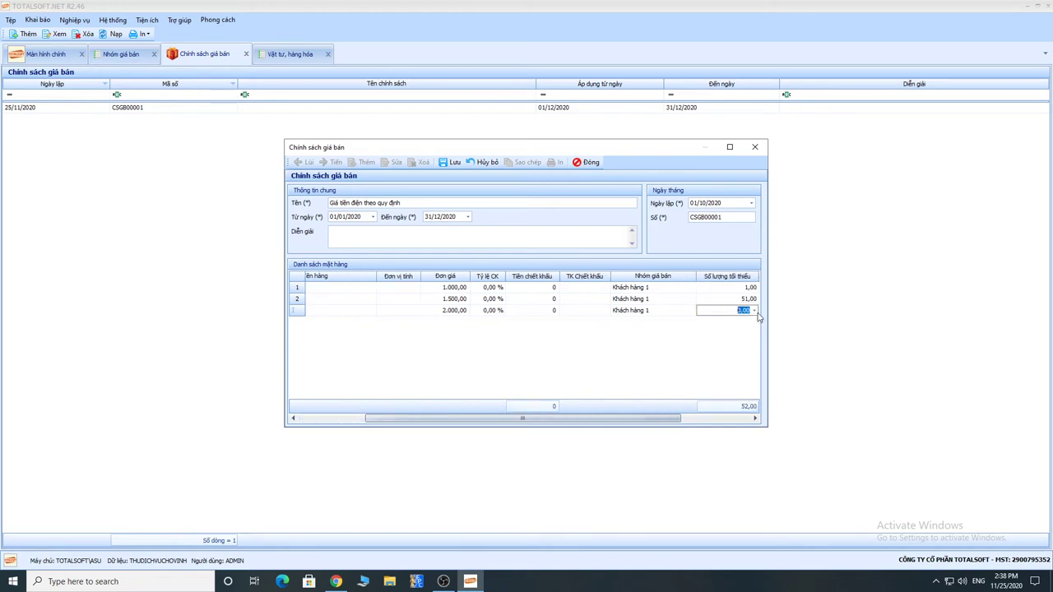
Set the third row's minimum quantity to 101 and its maximum quantity to 999.999.
left_click(687, 311)
type("101")
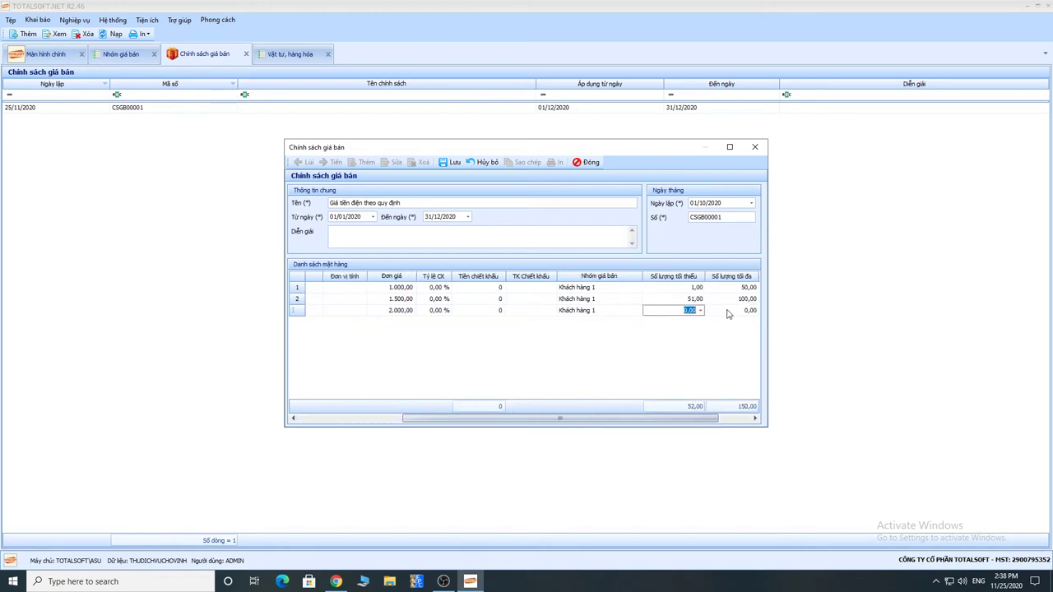
left_click(727, 310)
type("99.999")
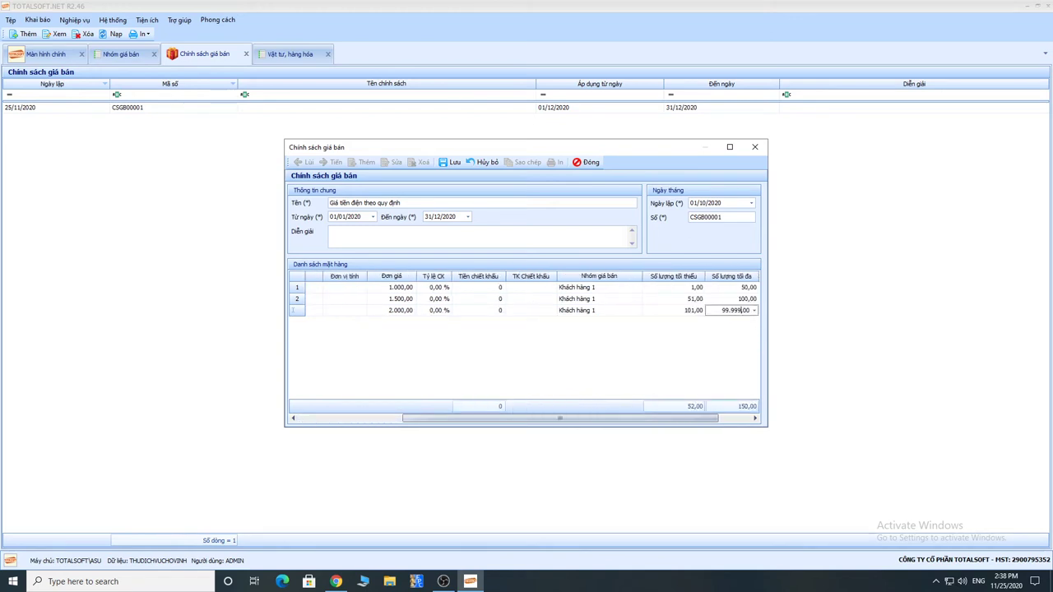
key("Tab")
Rename the three rows' items "Tiền điện Mức 1", "Tiền điện mức 2" and "Tiền điện mức 3", and save and close the policy.
left_click_drag(526, 417, 307, 417)
left_click(395, 287)
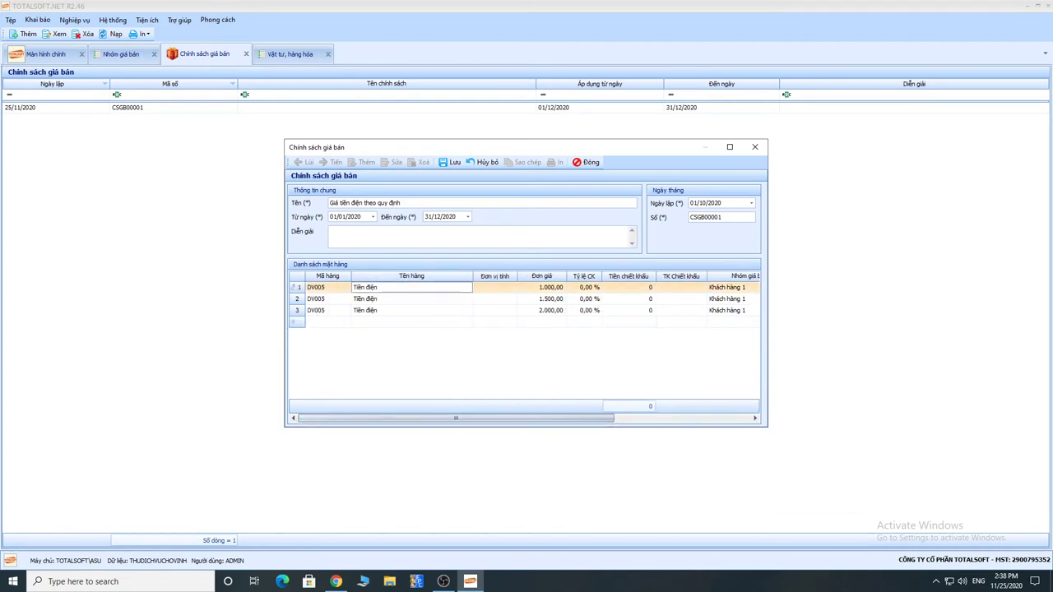
type("Mức 1")
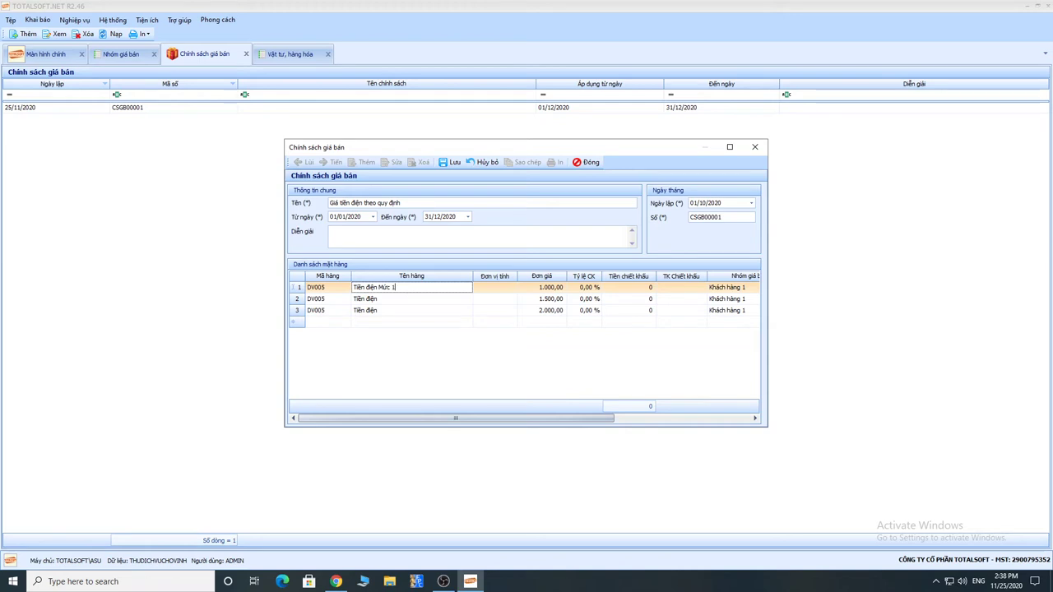
key("Down")
key("End")
type("mức ")
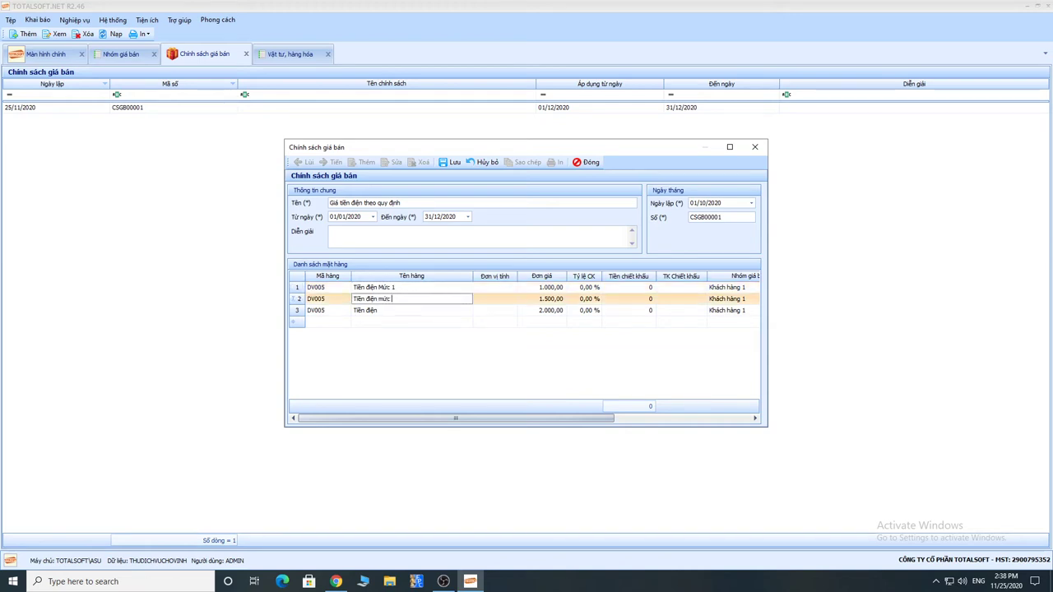
type("2")
key("Down")
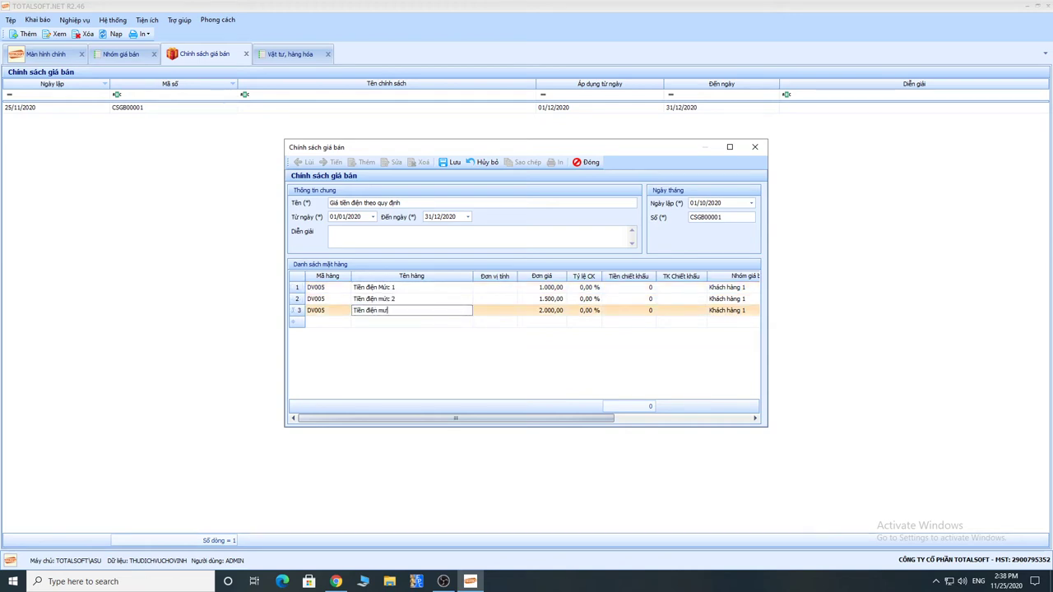
type("mức 3")
key("Tab")
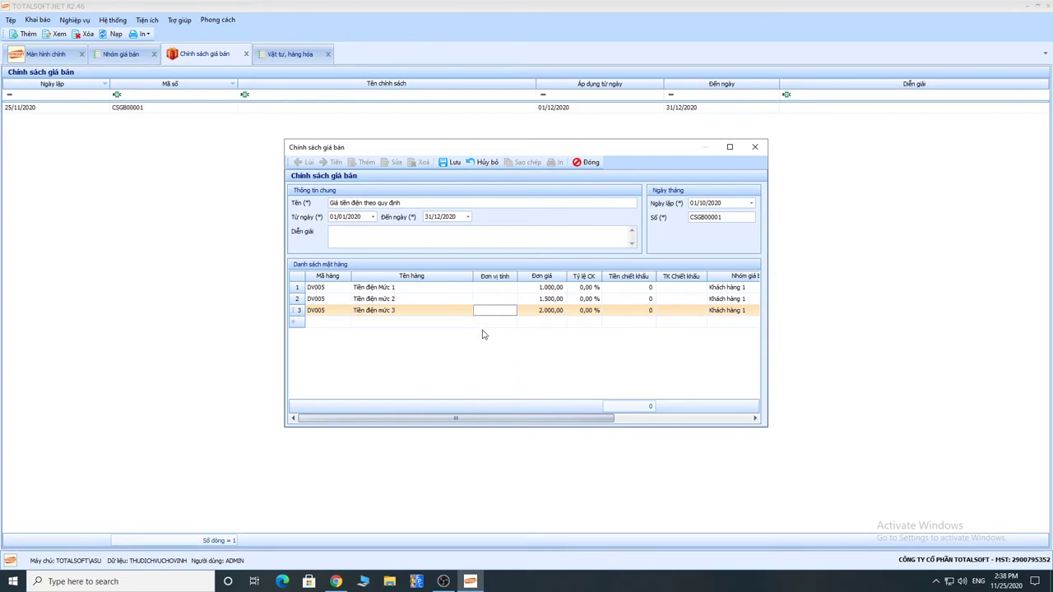
left_click(448, 161)
left_click(587, 162)
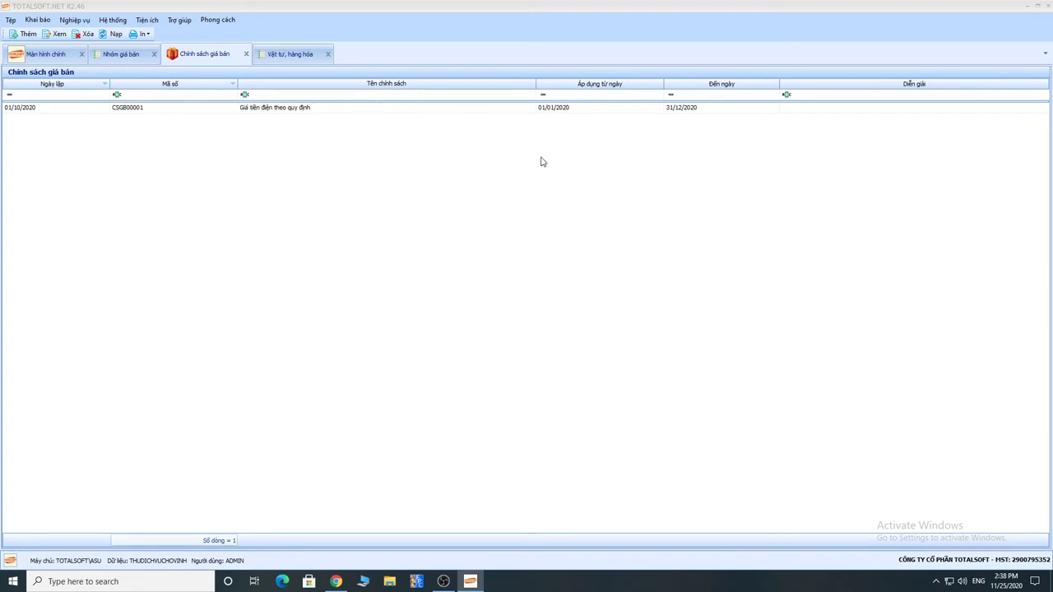
left_click(74, 20)
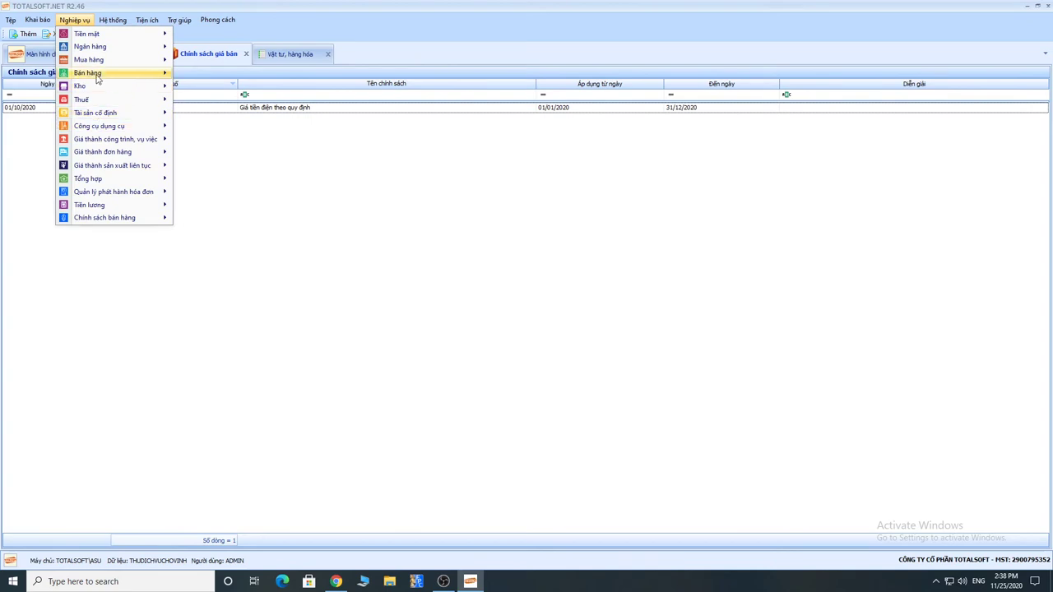
mouse_move(94, 73)
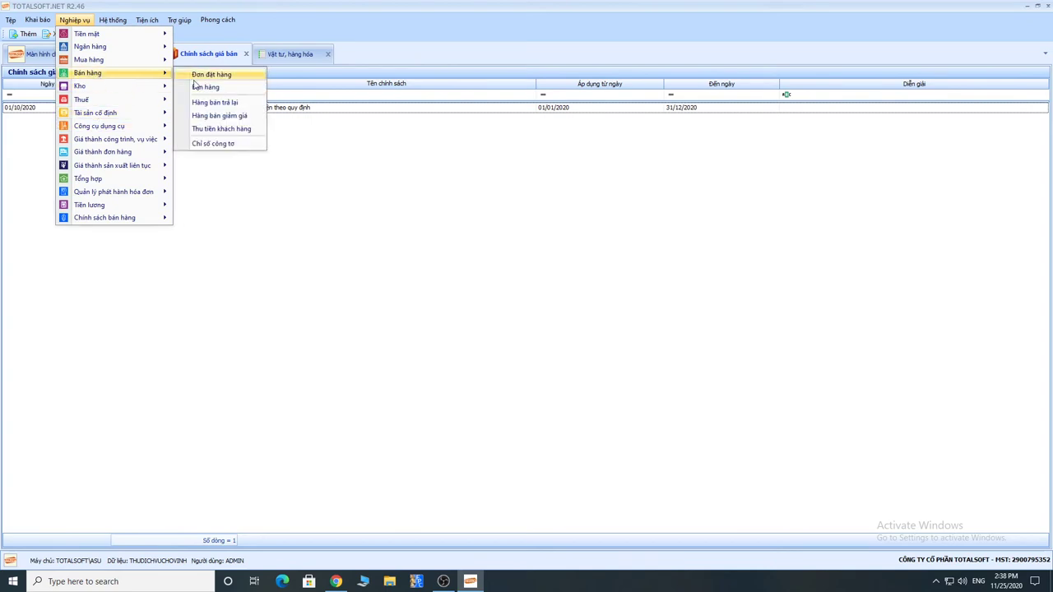
left_click(343, 107)
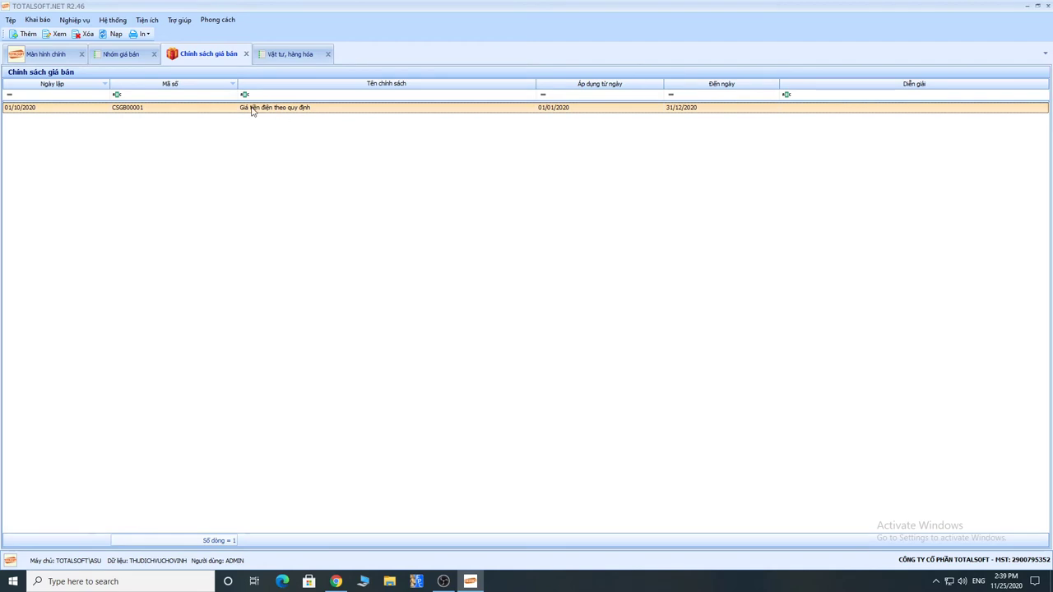
Reopen the policy "Giá tiền điện theo quy định" for editing and add a fourth row for the item DV005.
double_click(168, 108)
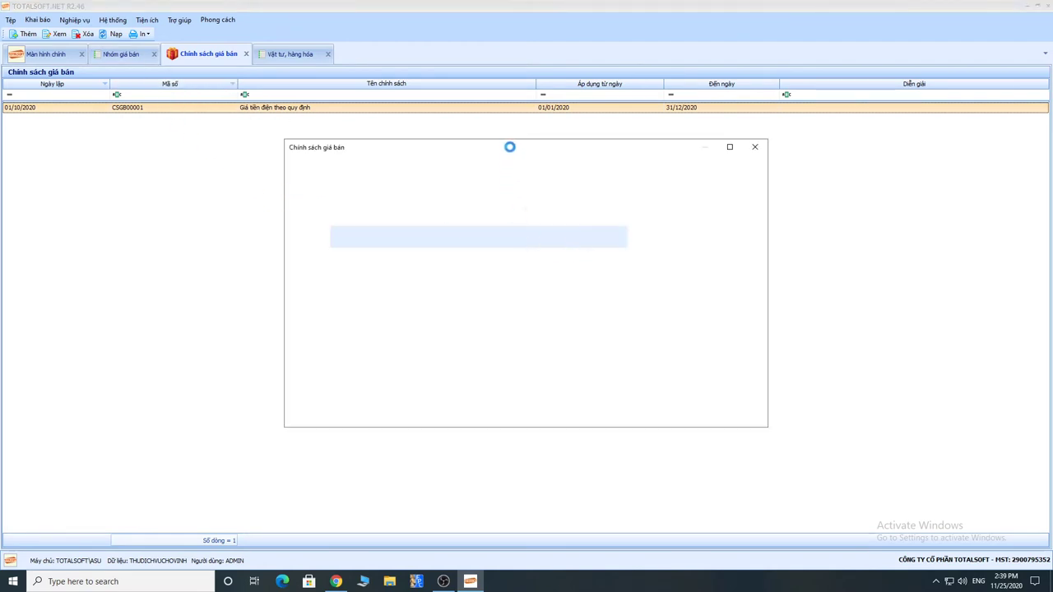
double_click(509, 151)
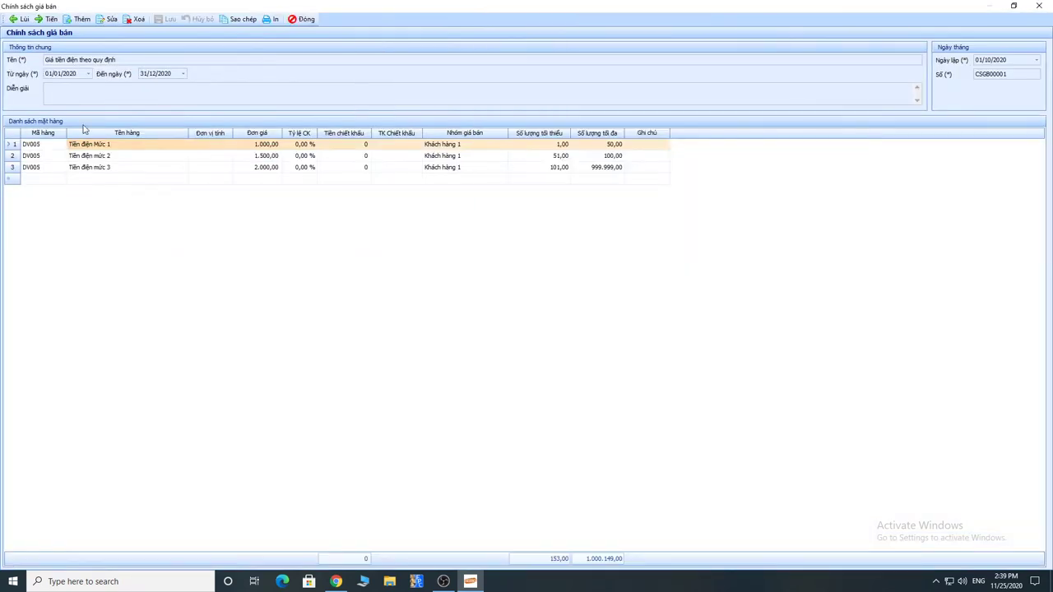
left_click(110, 19)
left_click(63, 179)
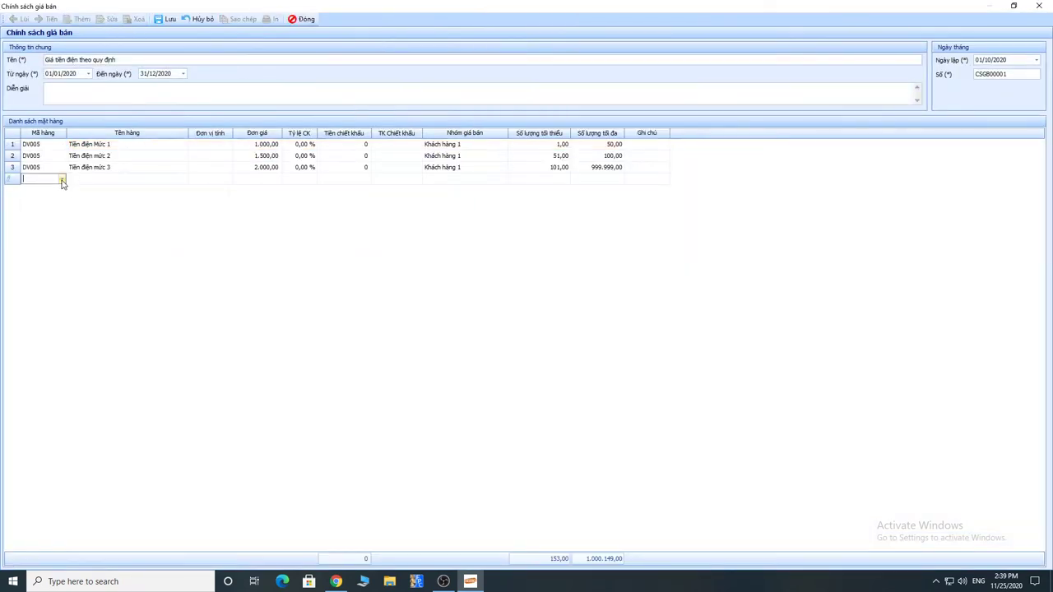
left_click(61, 179)
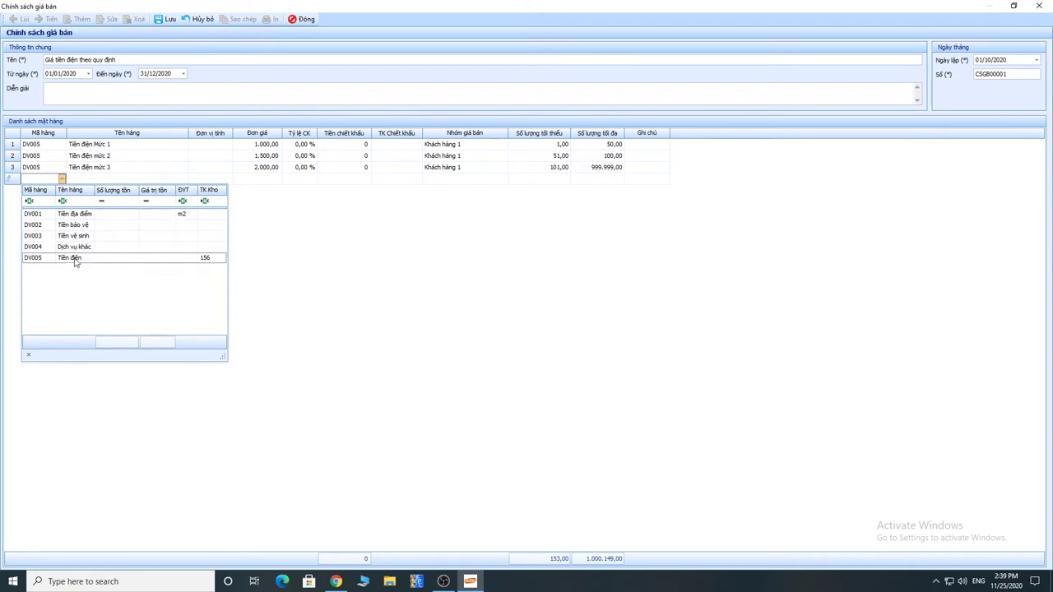
left_click(75, 259)
Name the fourth row's item "Tiền điện Vip" and set its unit price to 1.200.
key("Tab")
key("BackSpace")
key("BackSpace")
key("BackSpace")
key("BackSpace")
key("BackSpace")
key("BackSpace")
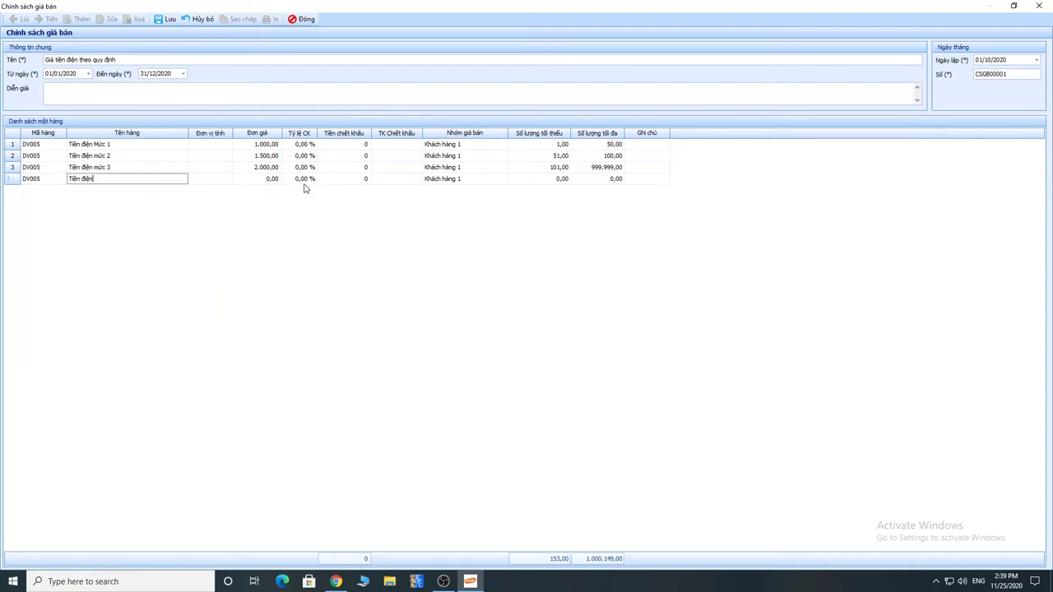
type("Vip")
key("Tab")
key("Tab")
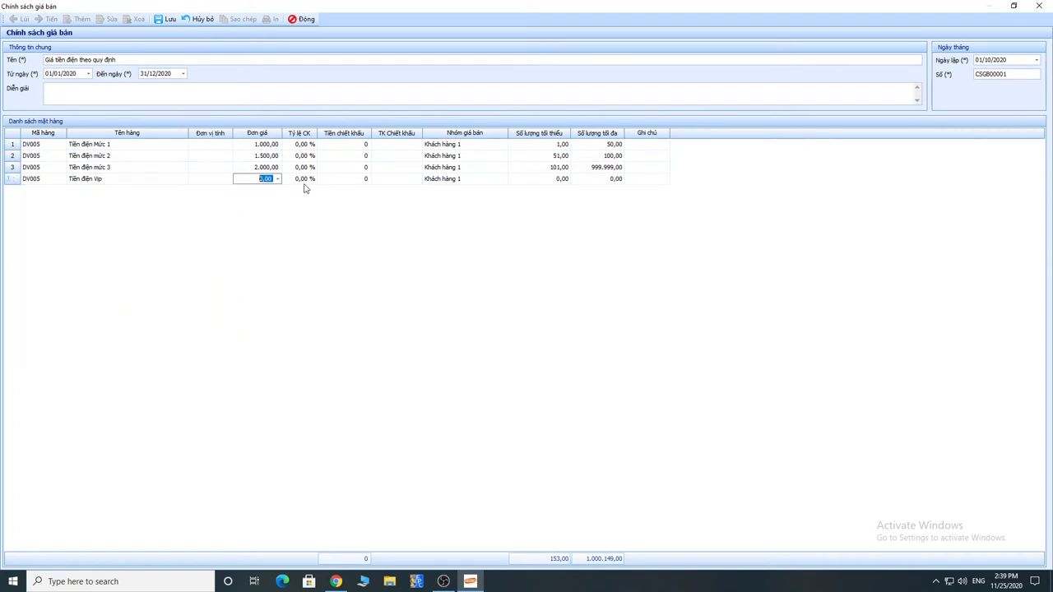
type("25")
key("Tab")
key("Tab")
key("Tab")
key("Tab")
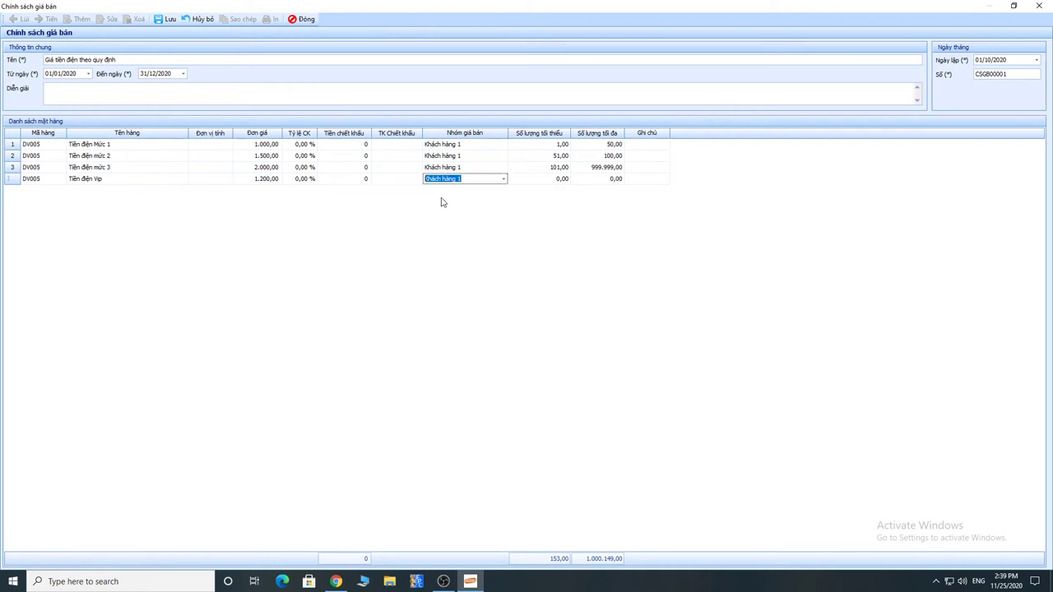
Assign the price group "Nhóm Vip" to the Tiền điện Vip row.
left_click(503, 179)
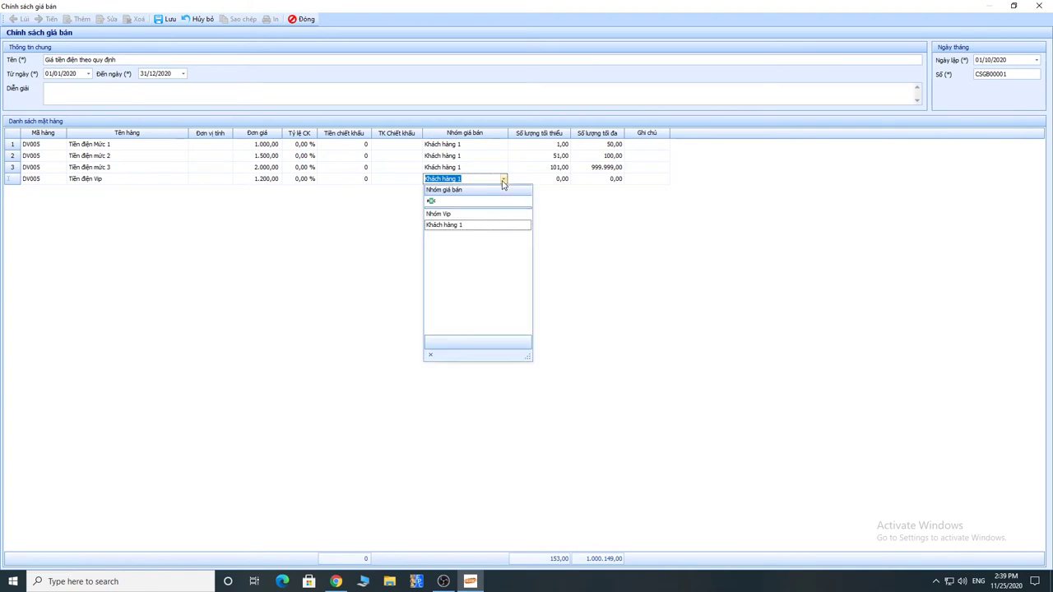
left_click(451, 215)
key("Tab")
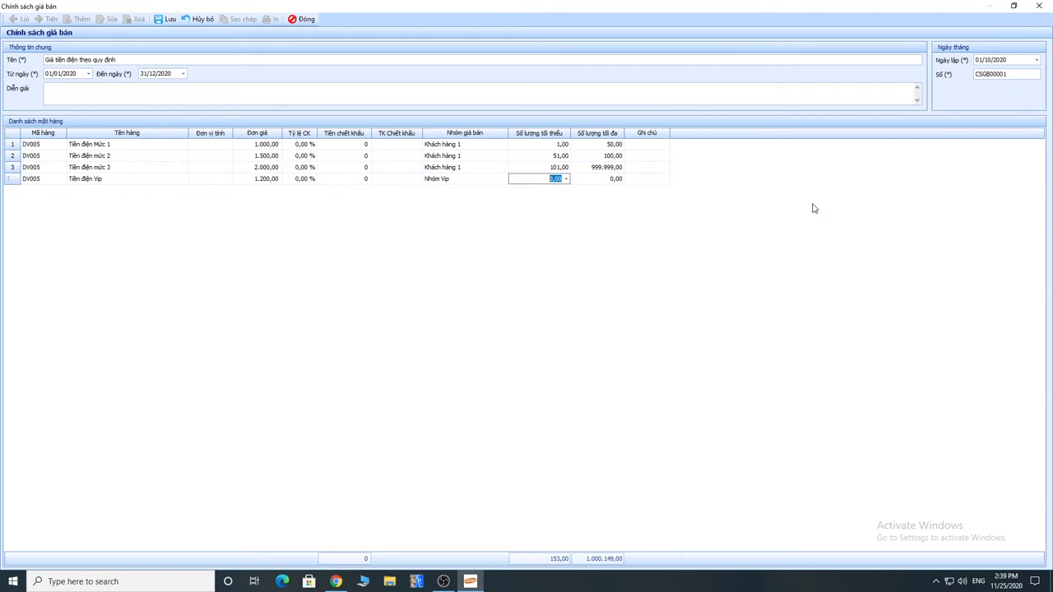
Set the Vip row's quantity range from 1 to 999.999, and save and close the policy.
key("Tab")
type("99999")
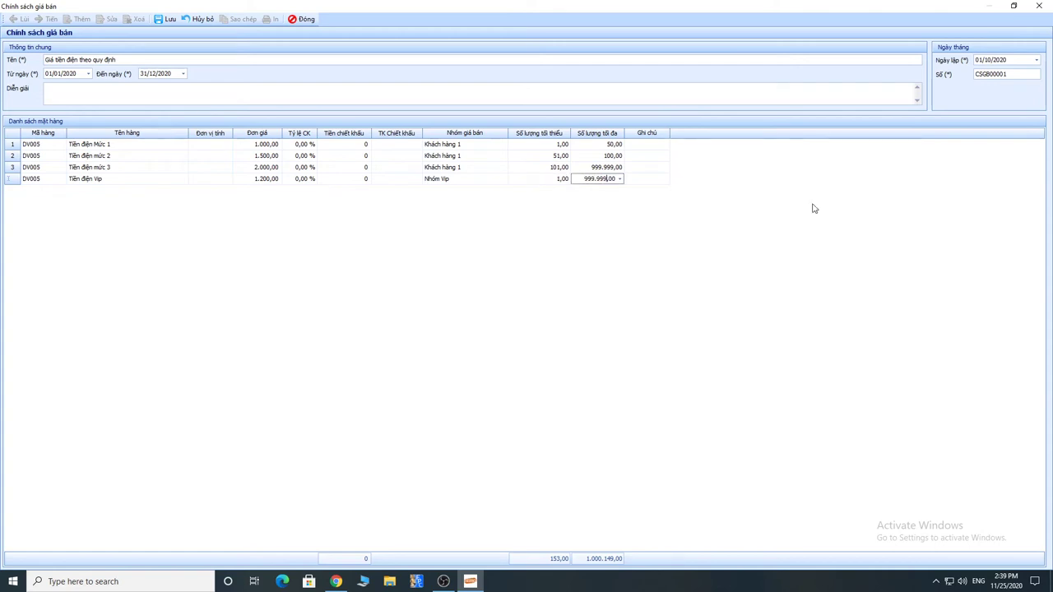
key("Tab")
left_click(161, 19)
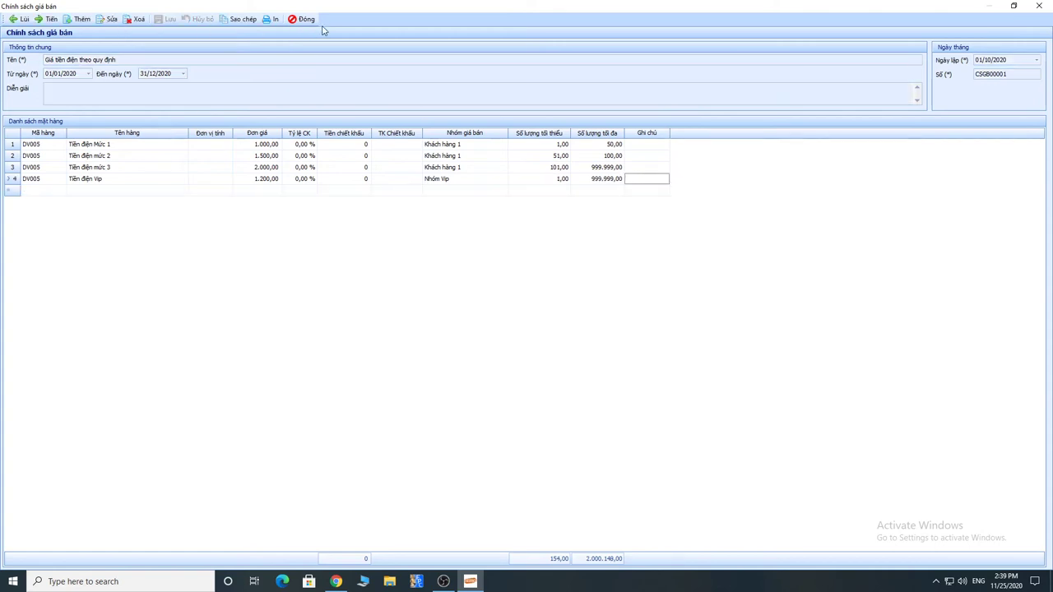
left_click(303, 19)
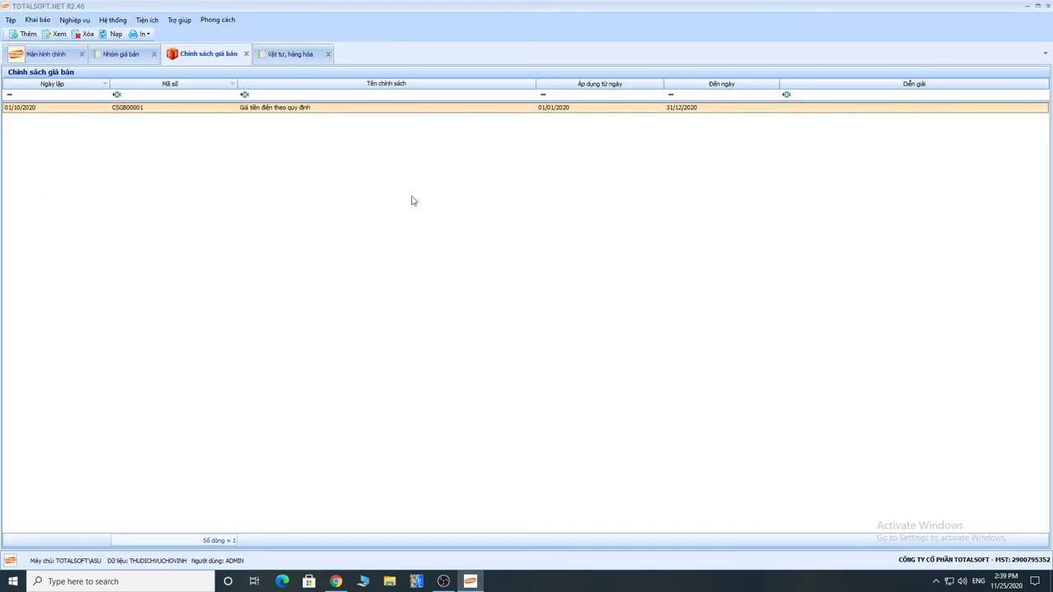
Reopen the electricity price policy, review the unit prices of its four rows, and close it.
double_click(235, 112)
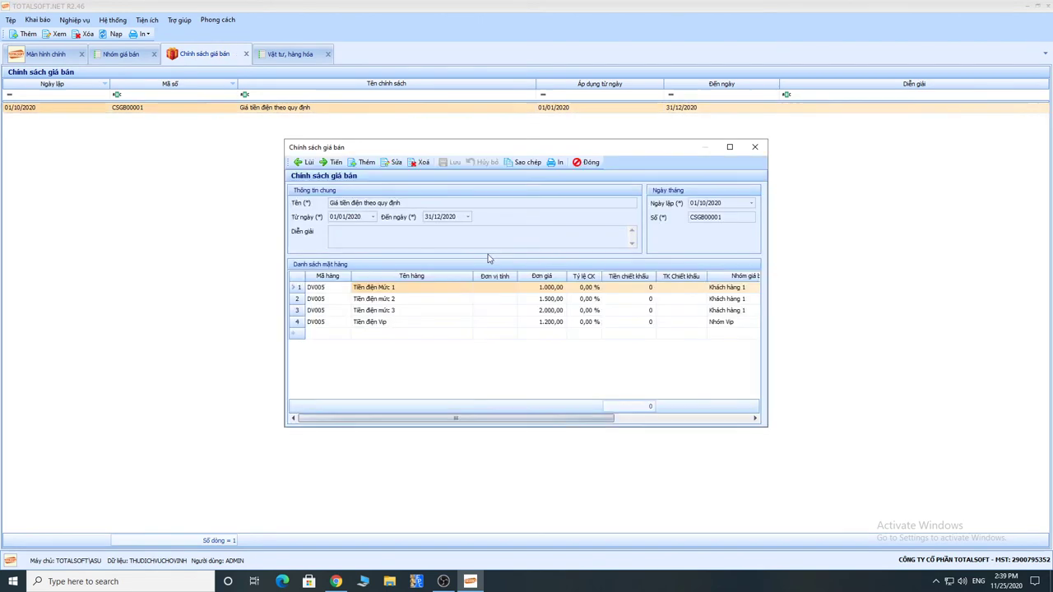
left_click(533, 288)
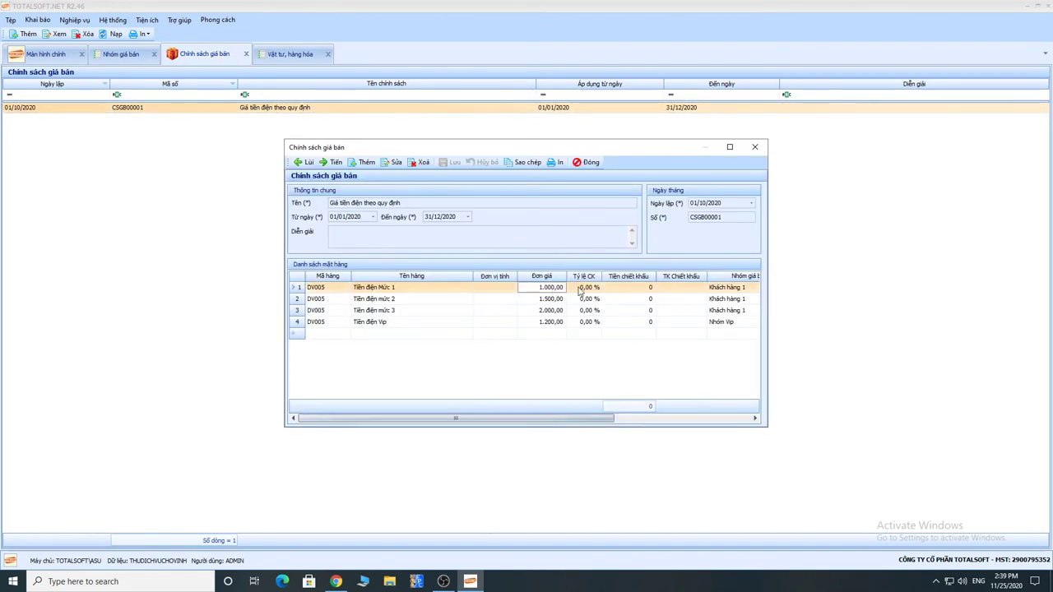
left_click(532, 300)
left_click(541, 311)
left_click(546, 323)
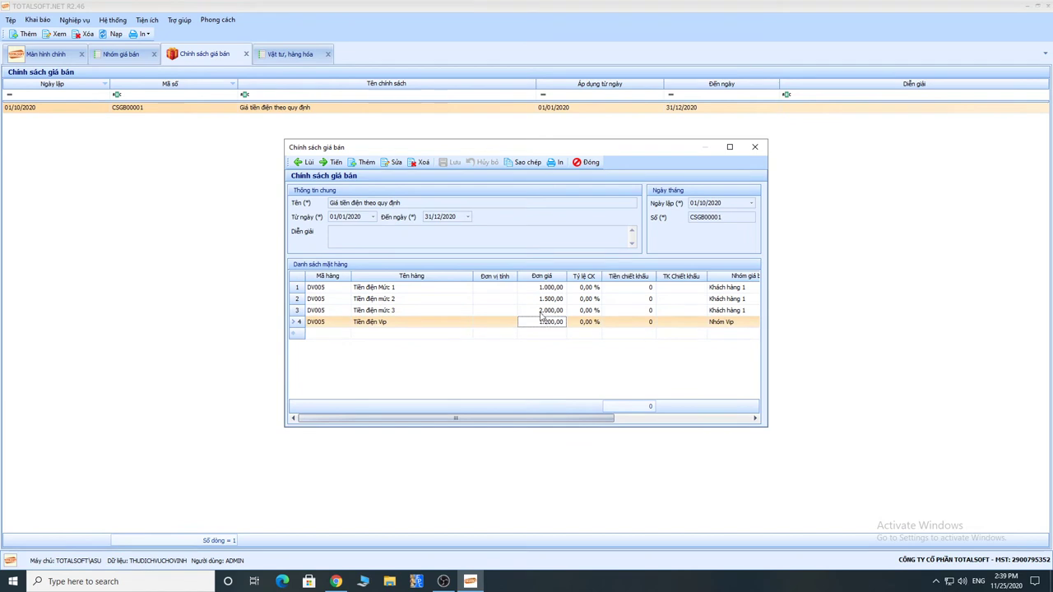
left_click(598, 163)
Add a new meter reading record (Chỉ số công tơ) with the description "Chỉ số đầu kỳ".
left_click(75, 20)
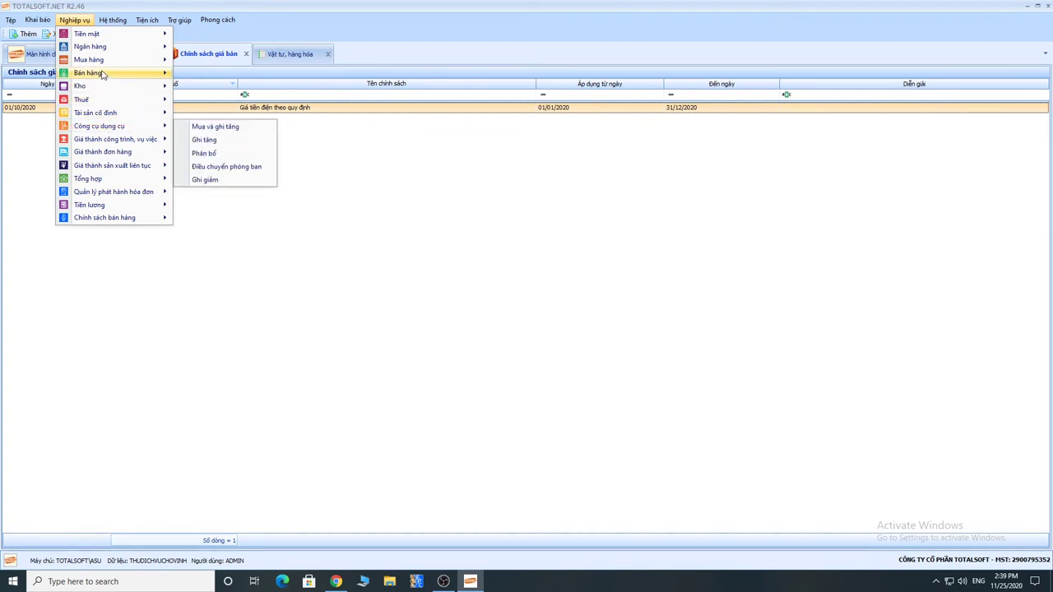
mouse_move(99, 72)
left_click(207, 144)
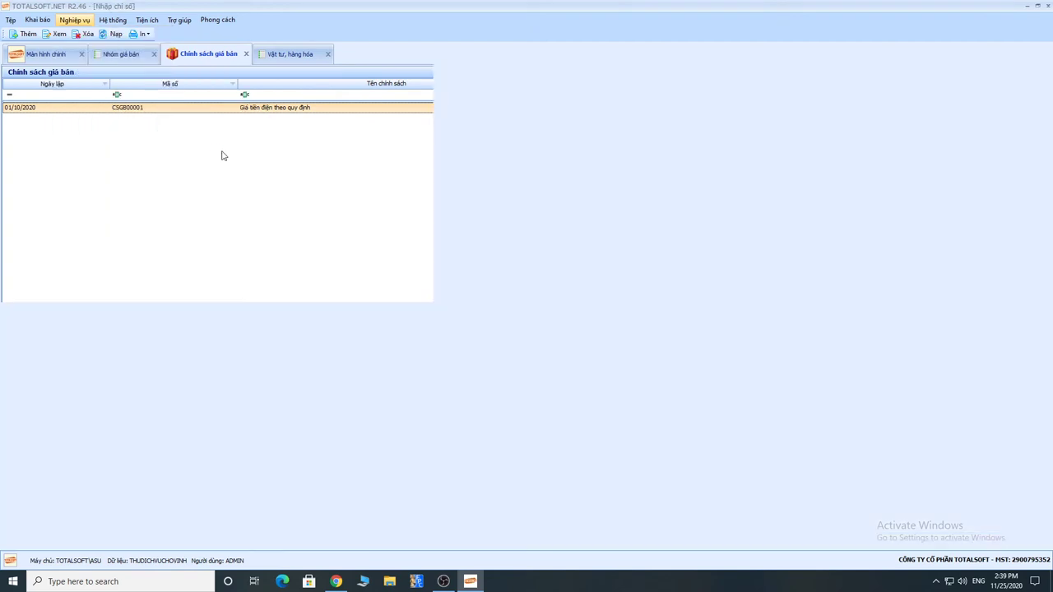
right_click(234, 152)
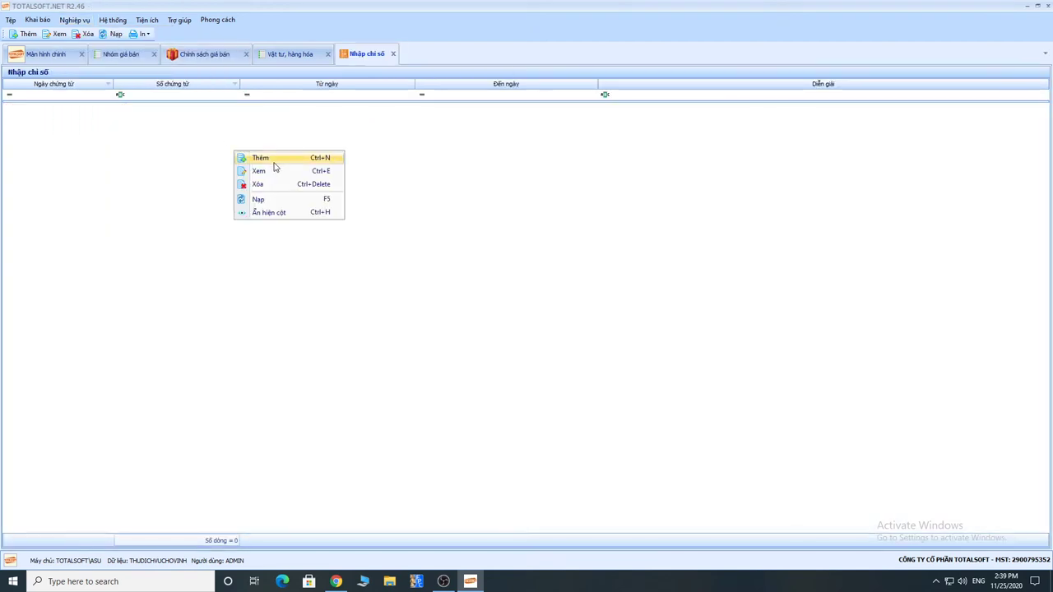
left_click(29, 36)
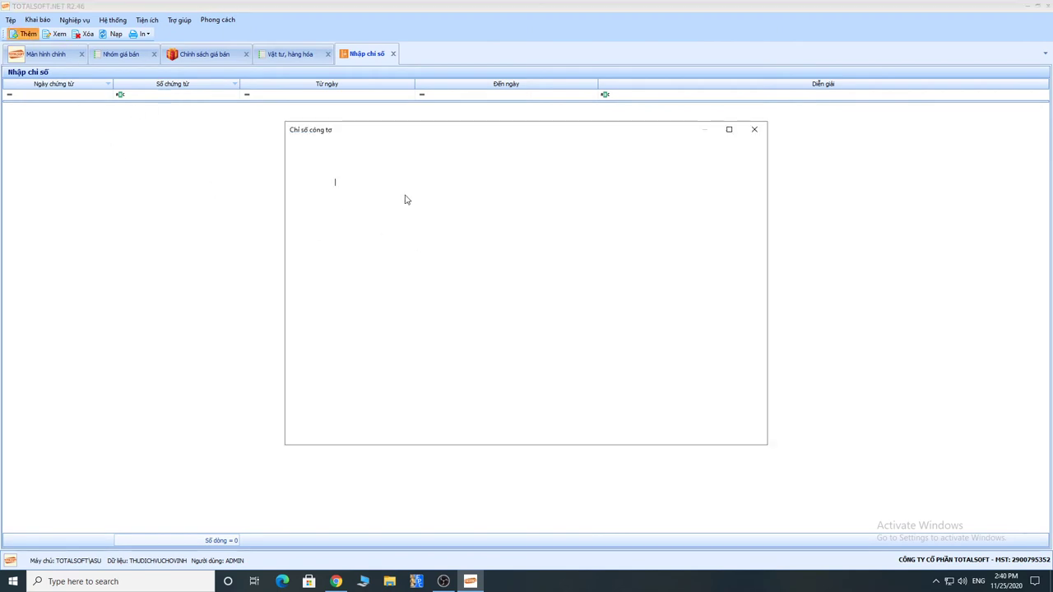
left_click(369, 183)
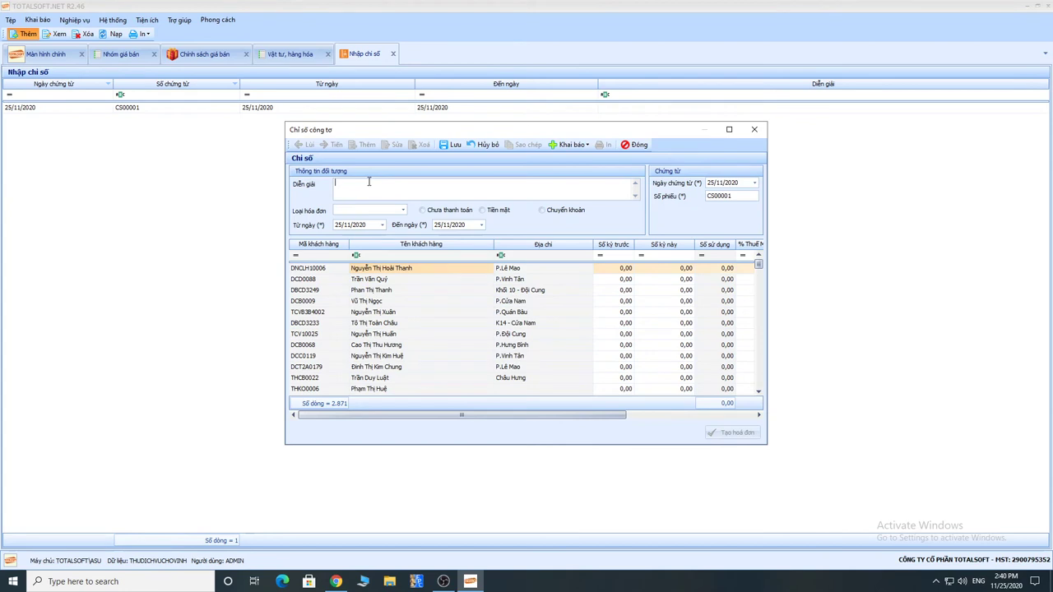
type("Chỉ số đaầu kỳ")
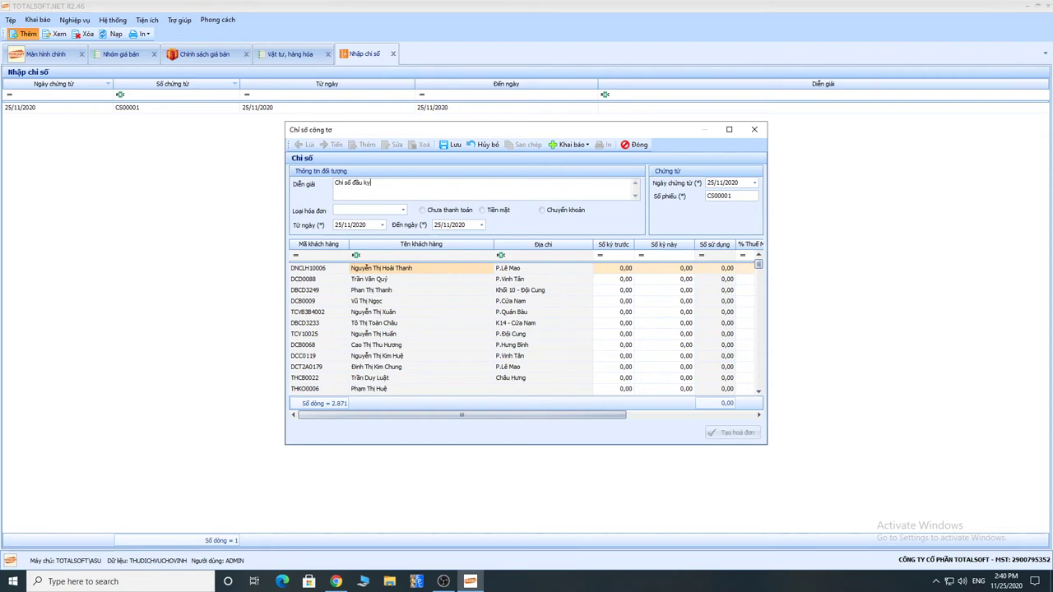
Set the meter reading record's start date, end date and document date all to 01/01/2020.
double_click(498, 129)
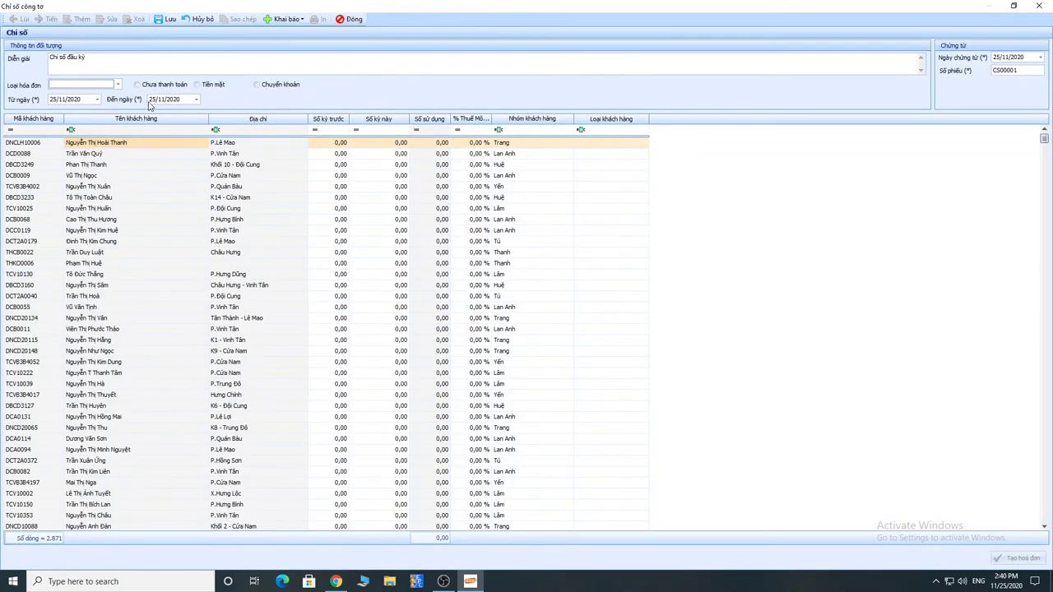
key("Tab")
type("01/01/2020")
key("Tab")
type("01/01/2020")
key("Tab")
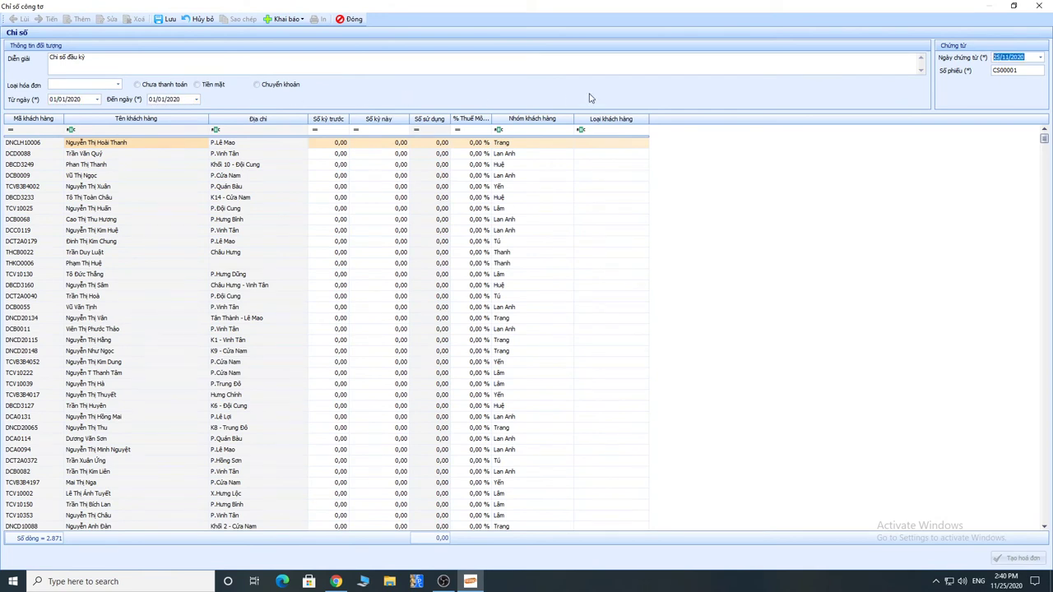
type("01/01/2020")
key("Tab")
left_click(30, 143)
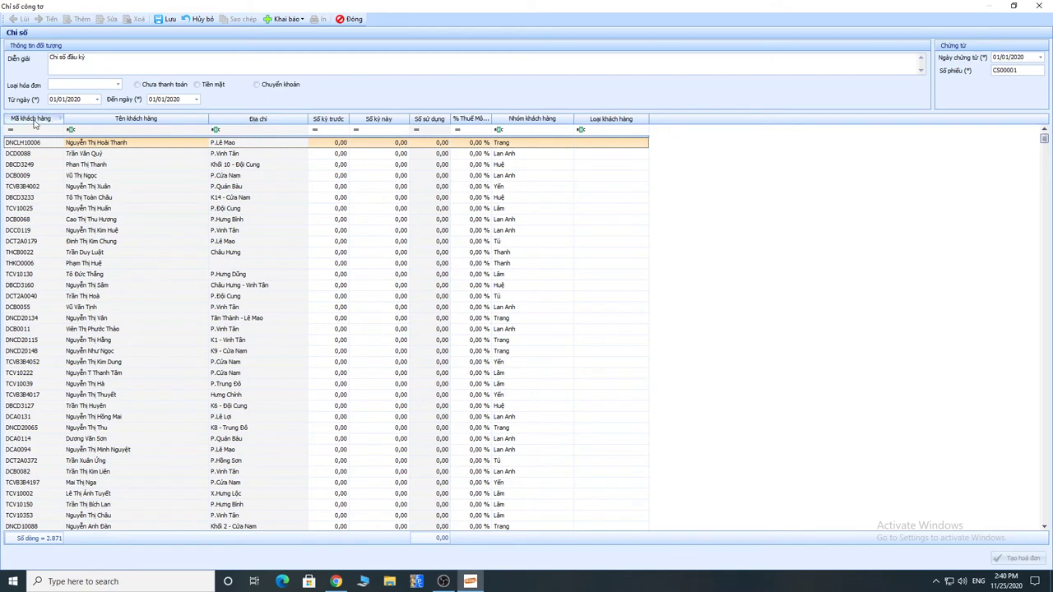
Sort the customer list by customer code in ascending order and select the first customer.
left_click(34, 121)
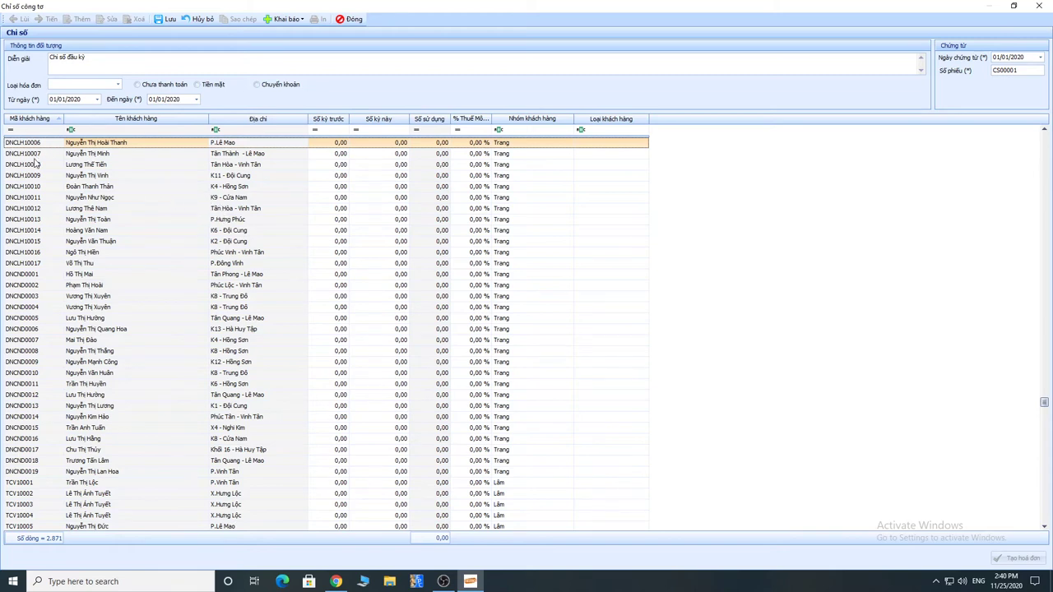
scroll(37, 164, "up", 9)
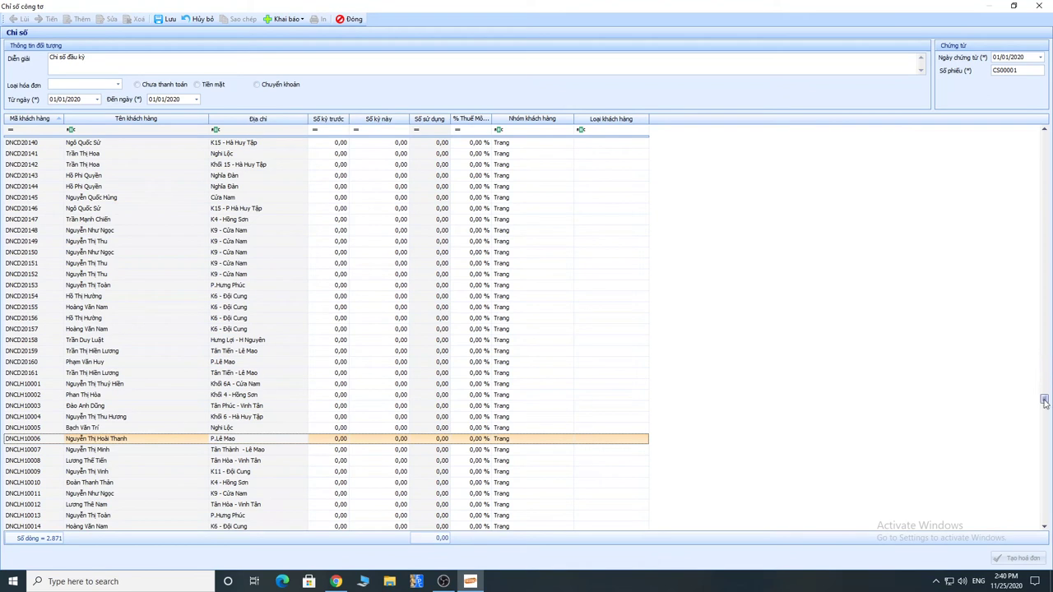
left_click_drag(1044, 399, 442, 142)
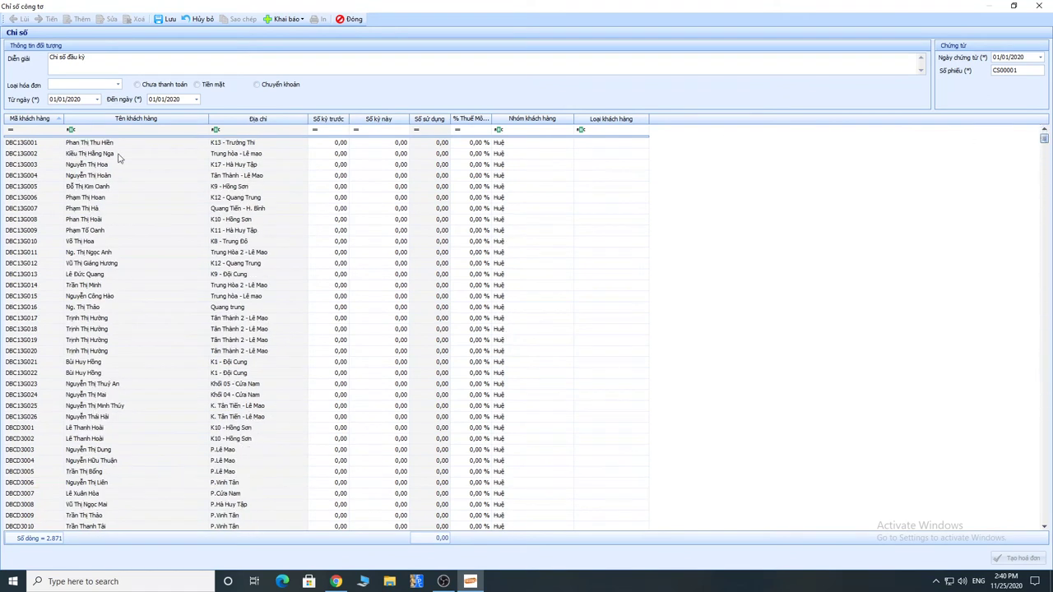
left_click(24, 146)
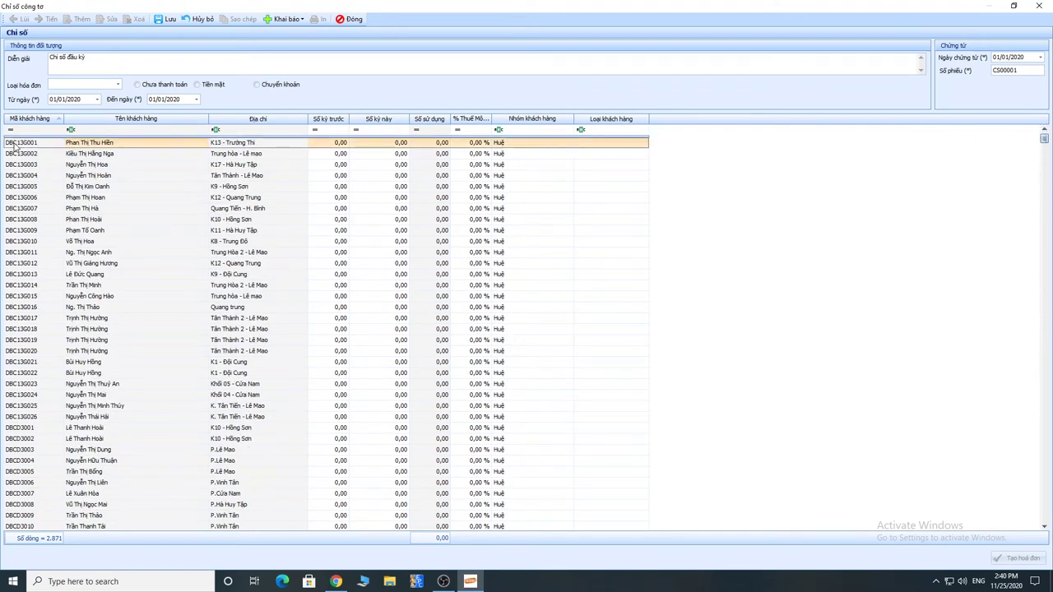
Enter current-period readings (Số kỳ này) of 120, 45 and 498 for the first three customers.
left_click(329, 143)
left_click(393, 143)
type("120")
key("Return")
key("Down")
type("45")
key("Down")
type("498")
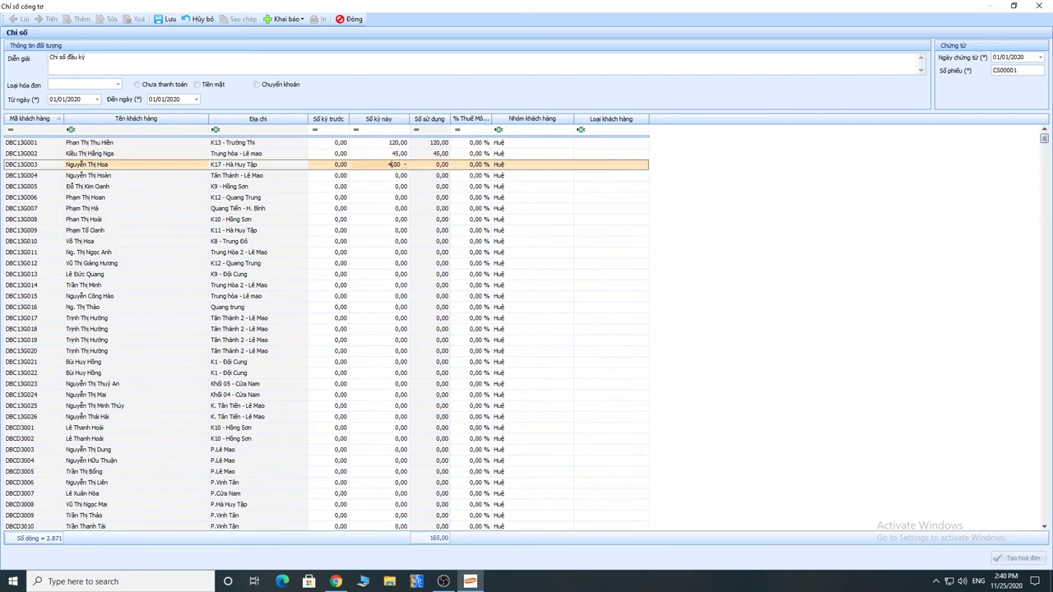
Enter current-period readings of 5.416 and 1.232 for the fourth and fifth customers, and save the opening readings record.
key("Down")
type("541654")
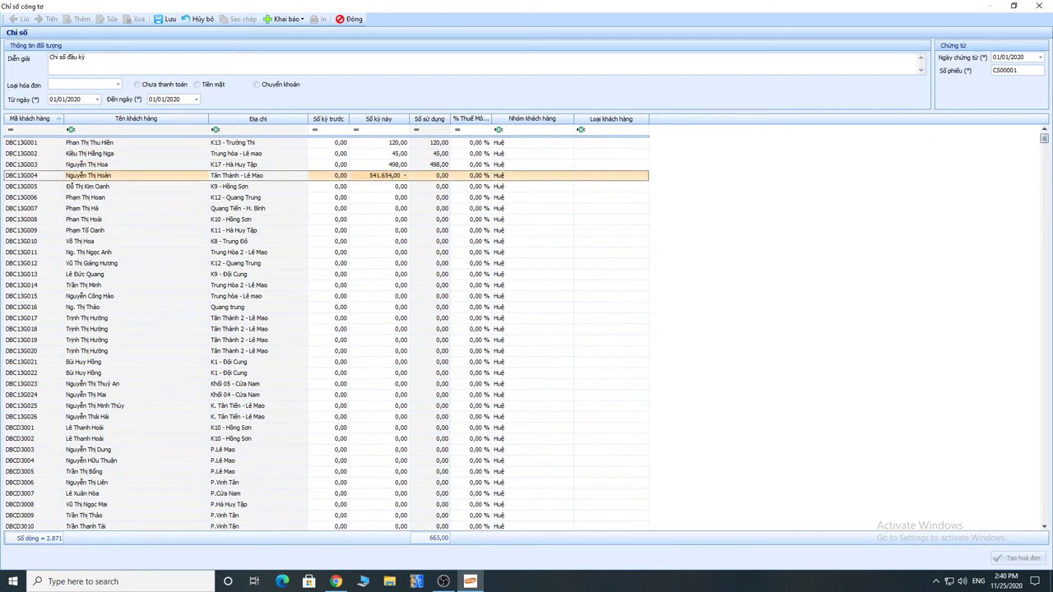
key("BackSpace")
key("BackSpace")
key("Down")
type("1232")
key("Down")
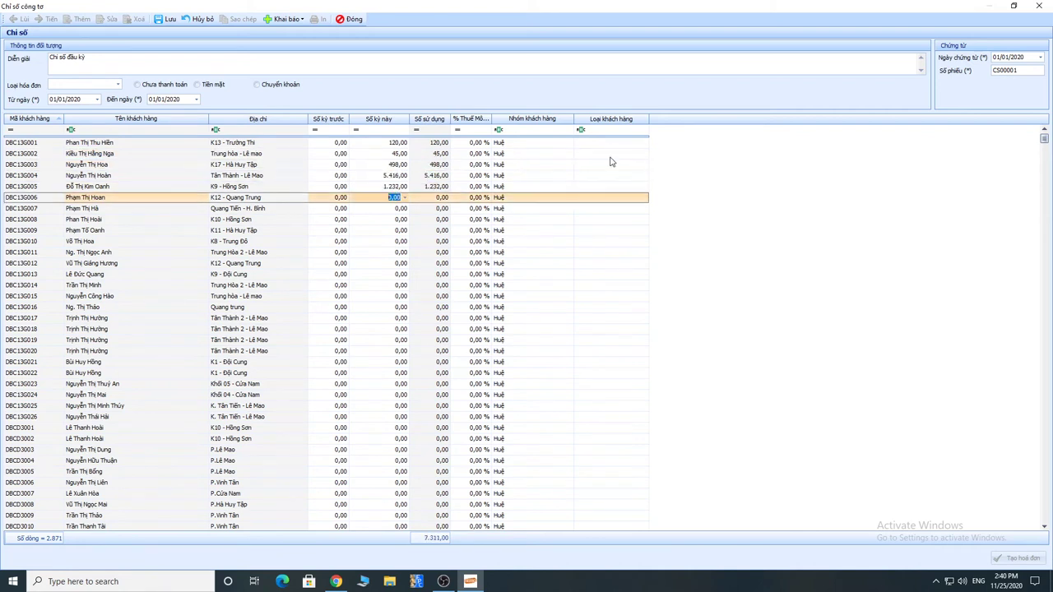
left_click(168, 18)
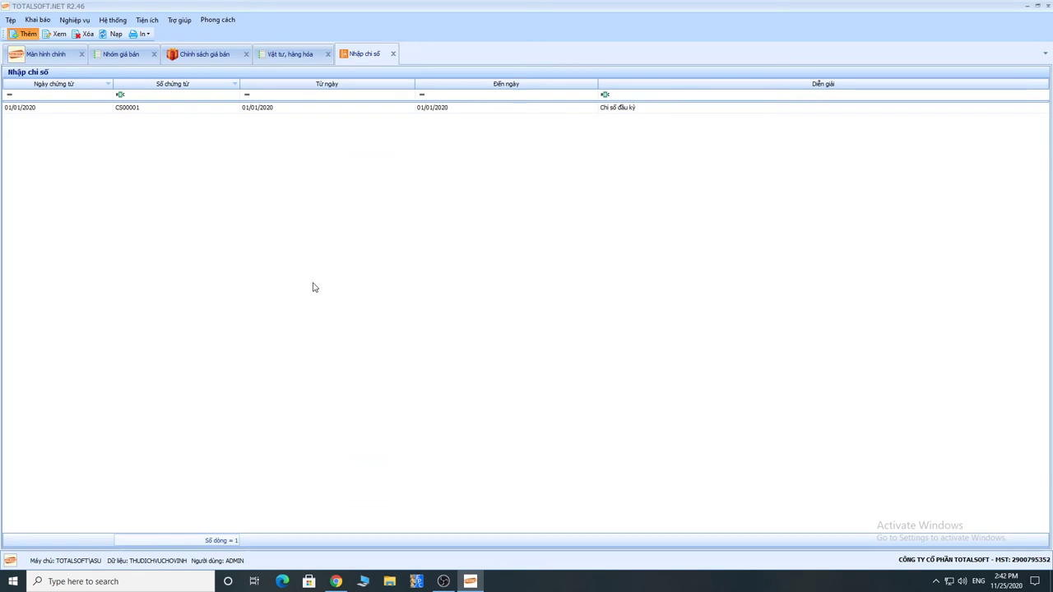
Add another meter reading record and sort its customers by customer code in ascending order.
double_click(346, 260)
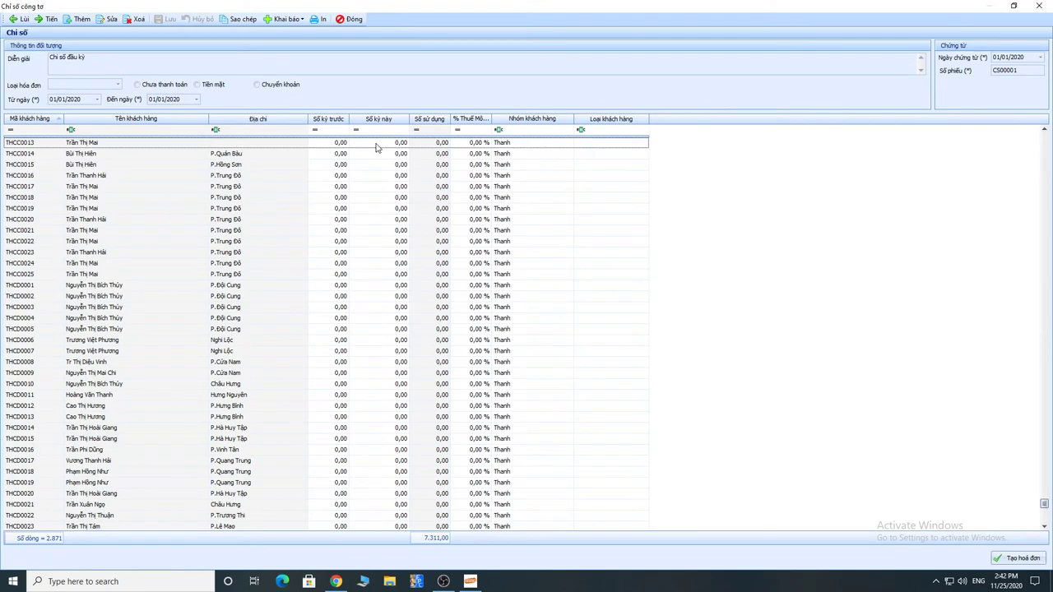
left_click(81, 21)
left_click(30, 119)
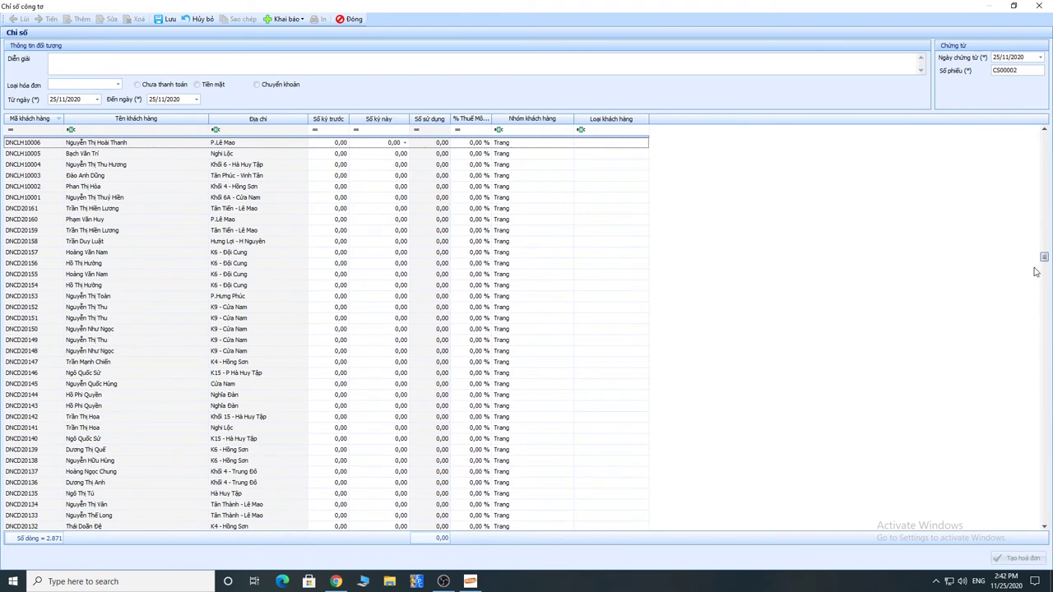
left_click_drag(1044, 258, 1043, 137)
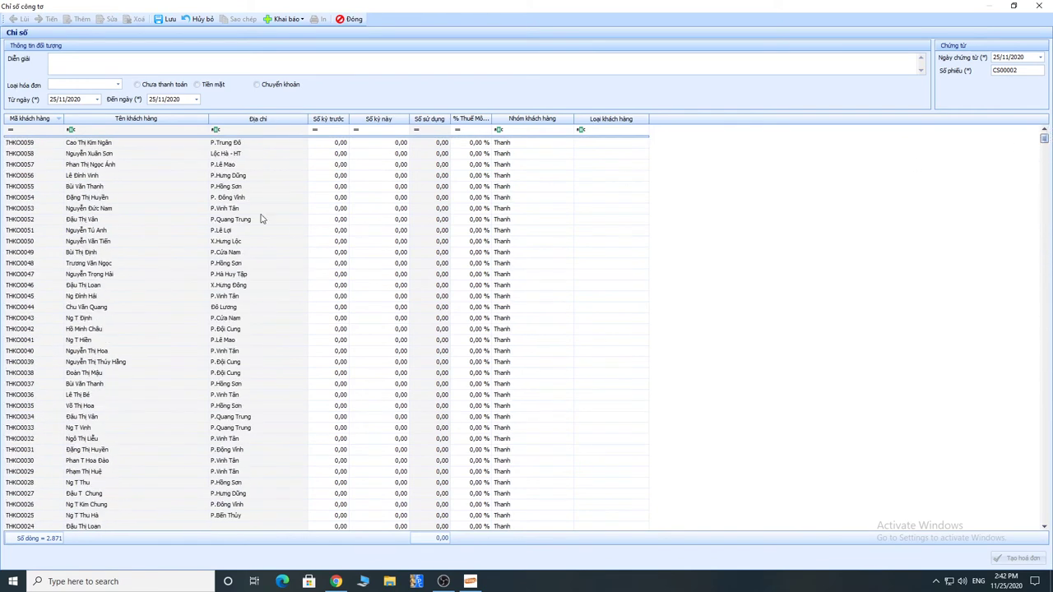
left_click(47, 119)
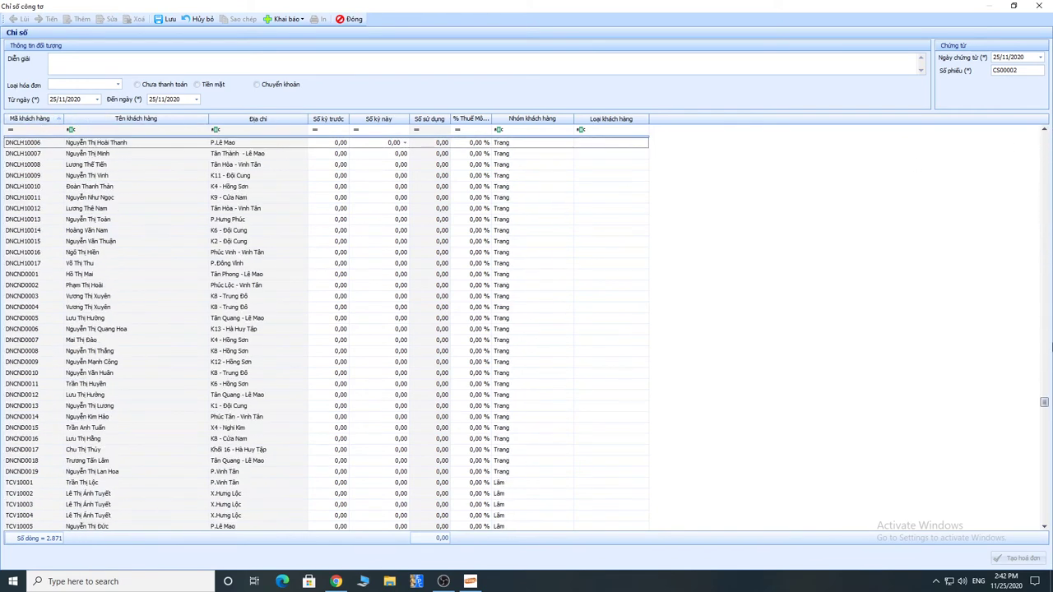
left_click_drag(1044, 401, 1046, 134)
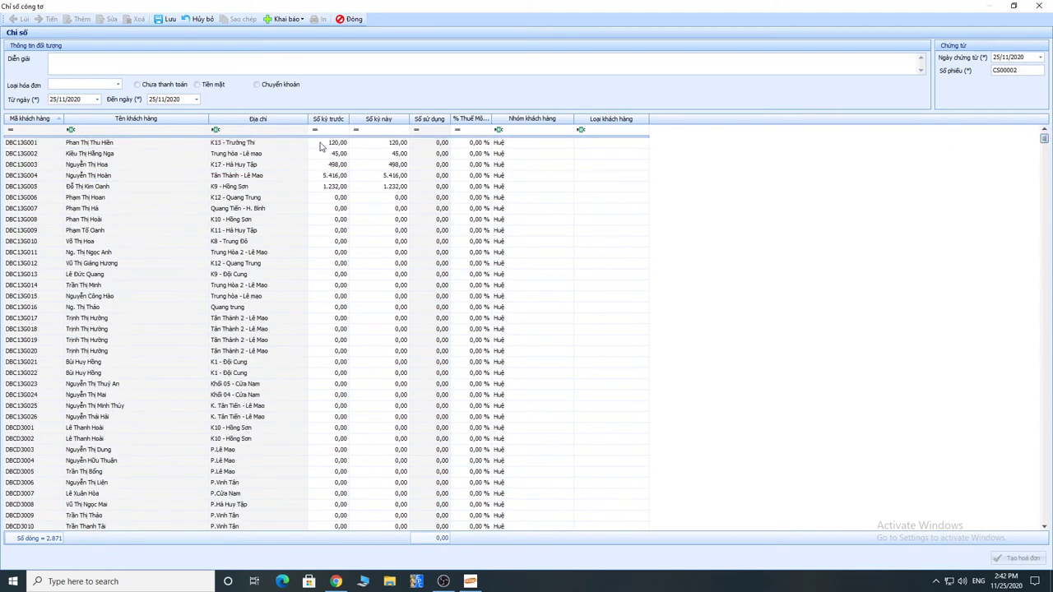
Check the previous readings of the first five customers, and set the current reading of the first two to 150 each.
left_click(321, 145)
left_click(322, 155)
left_click(321, 163)
left_click(321, 175)
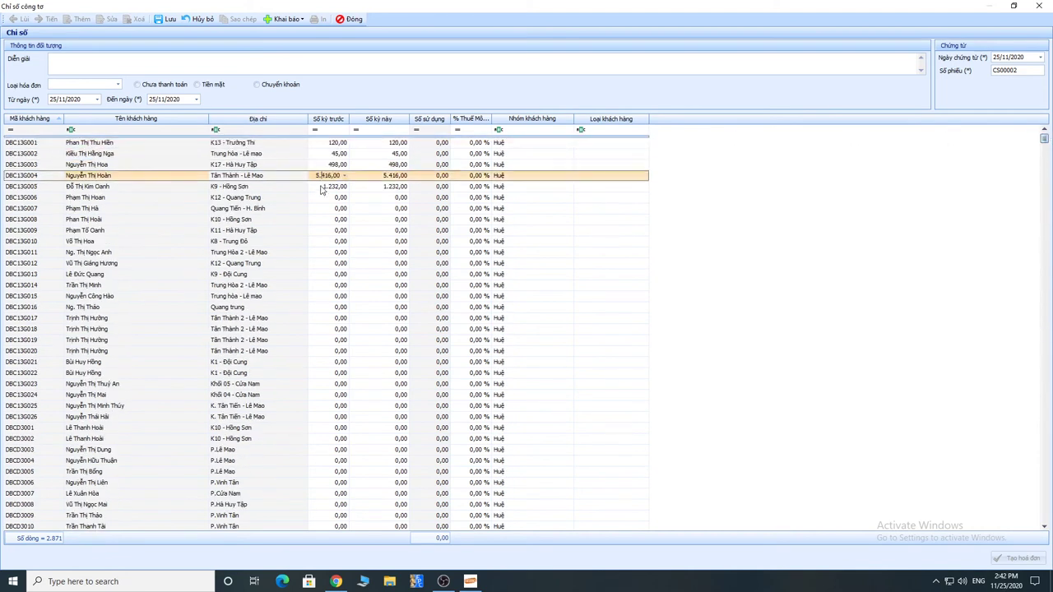
left_click(321, 188)
left_click(369, 145)
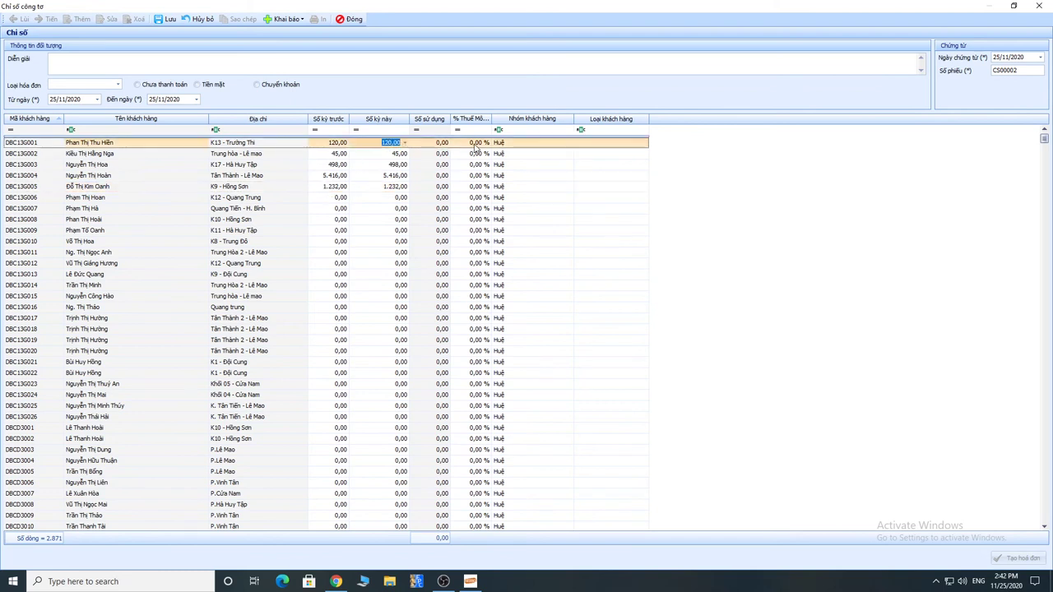
type("150")
key("Return")
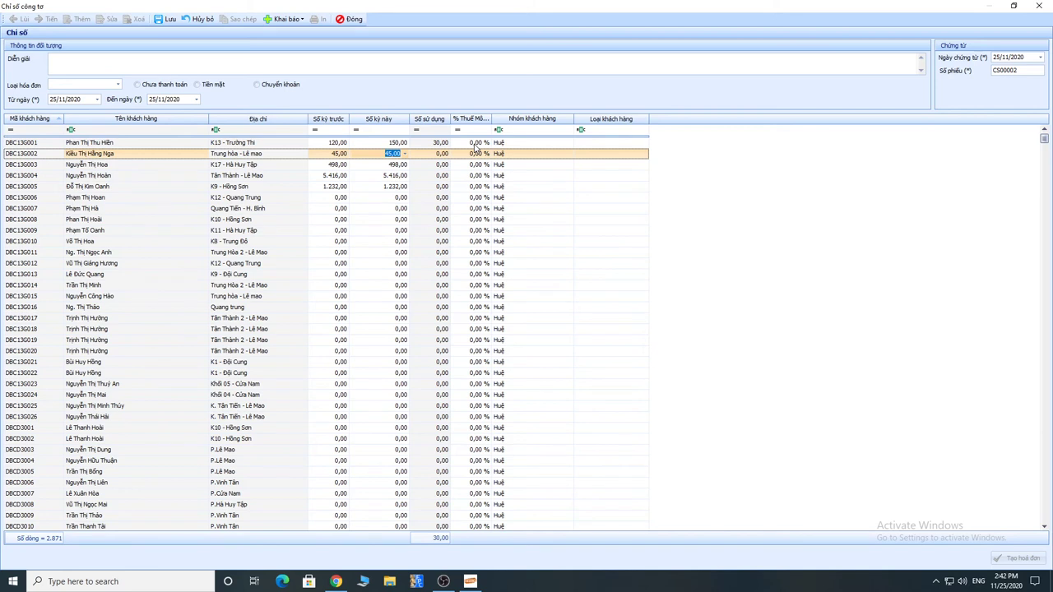
left_click(438, 144)
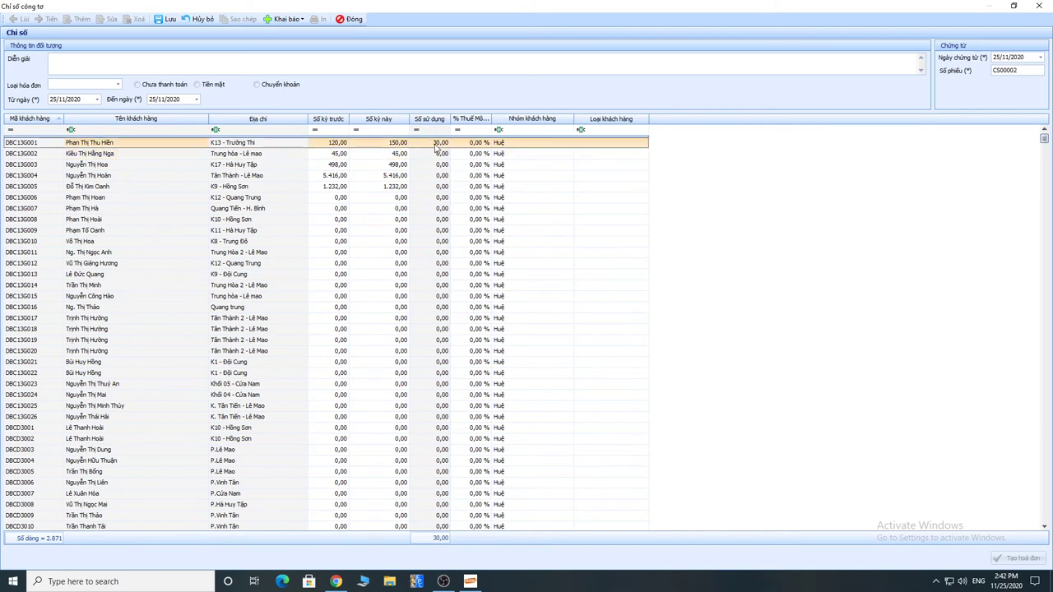
left_click(395, 154)
type("150")
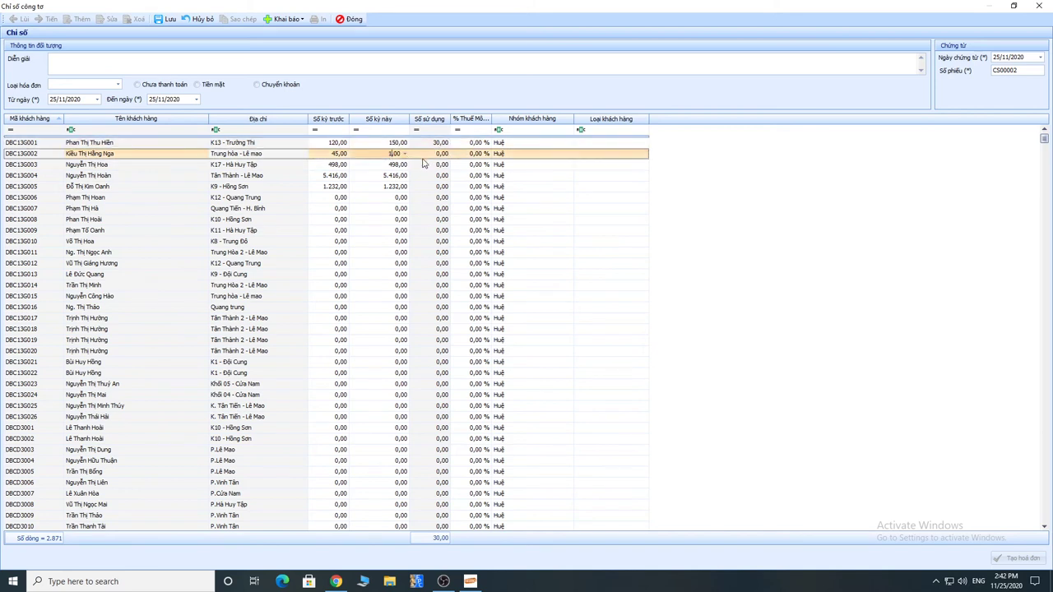
key("Return")
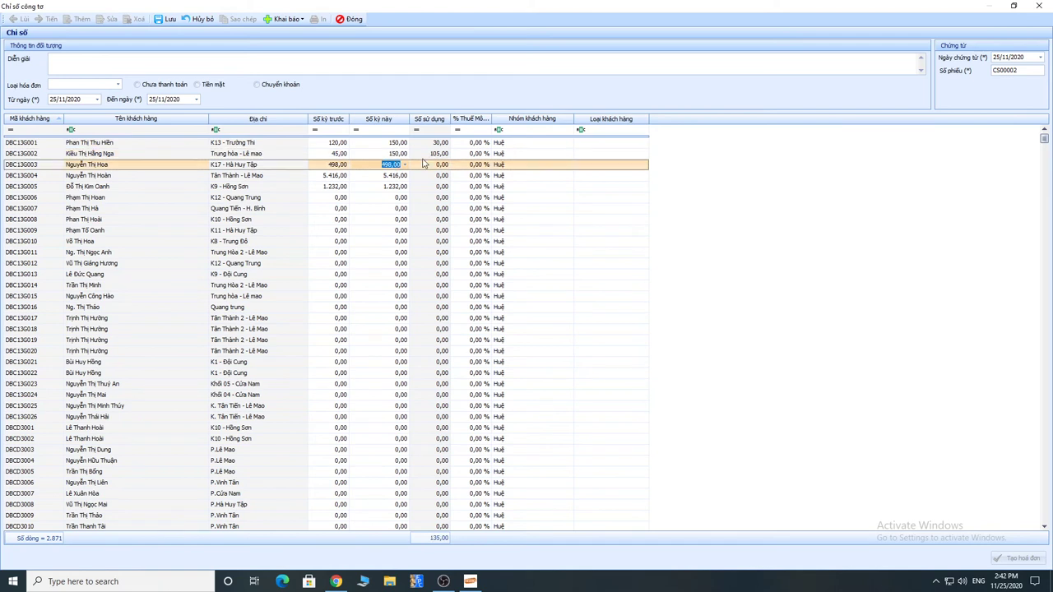
Set the current readings of the third, fourth and fifth customers to 1.500, 6.000 and 1.300.
type("1.500")
key("Return")
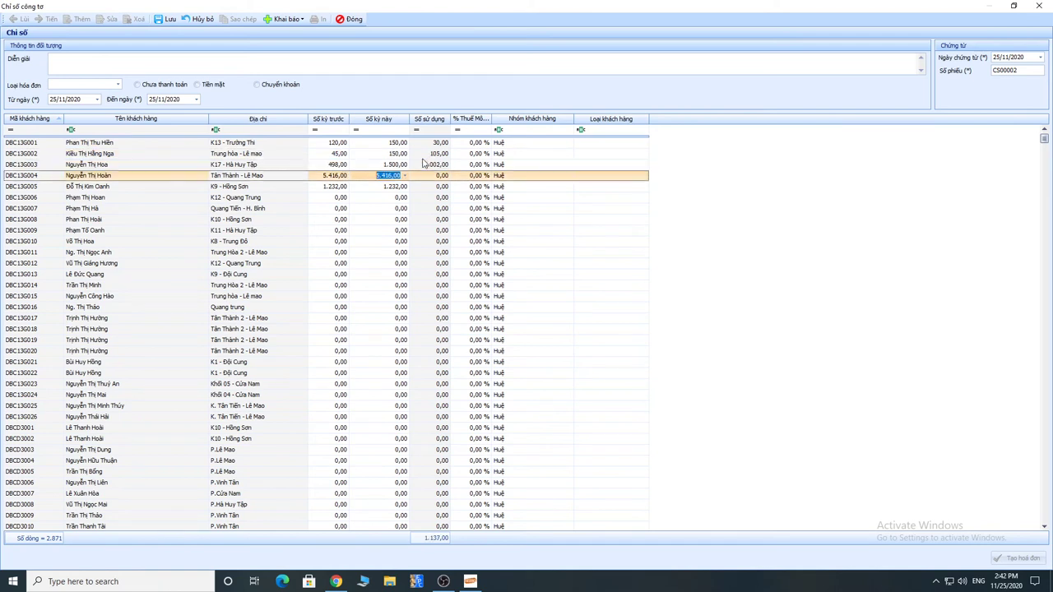
type("6000")
key("Return")
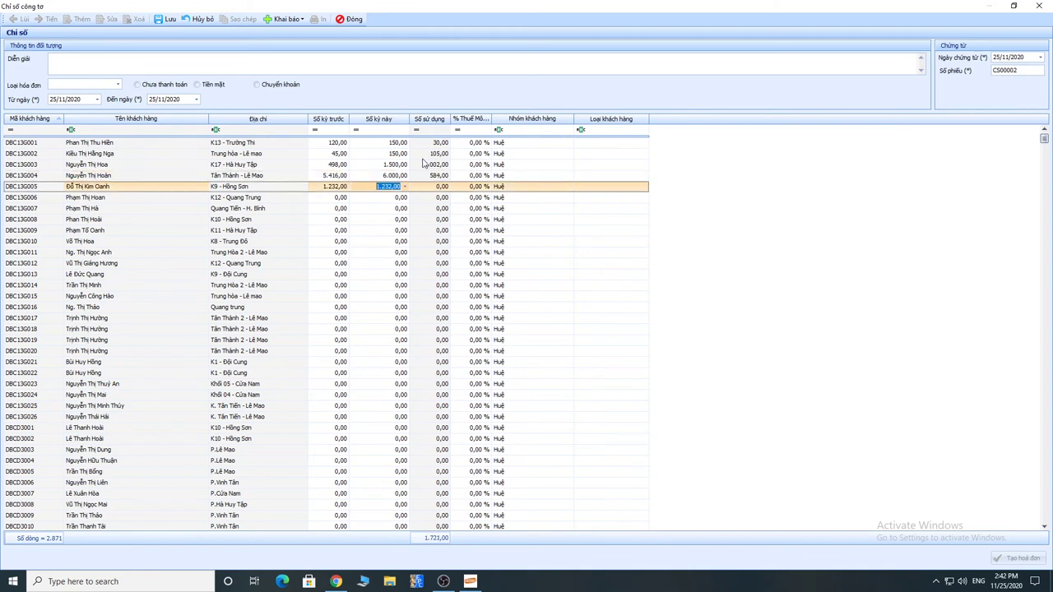
type("13000")
key("BackSpace")
key("Return")
Describe the record as "Tiền điện tháng 11", with invoice type "Không có hóa đơn" and payment status "Chưa thanh toán".
left_click(124, 65)
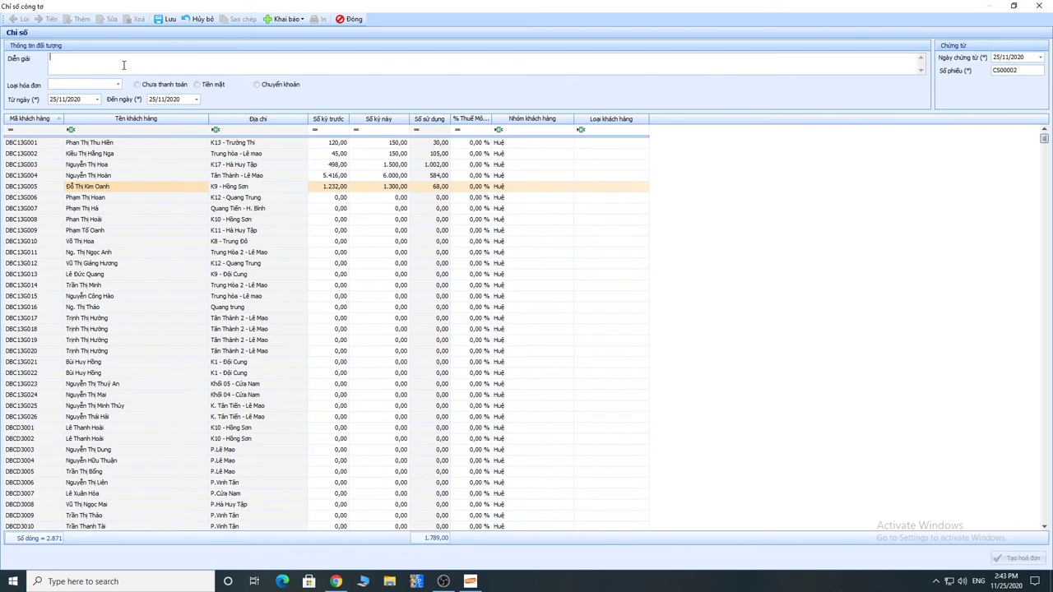
type("Tiền điện tháng 11")
left_click(118, 84)
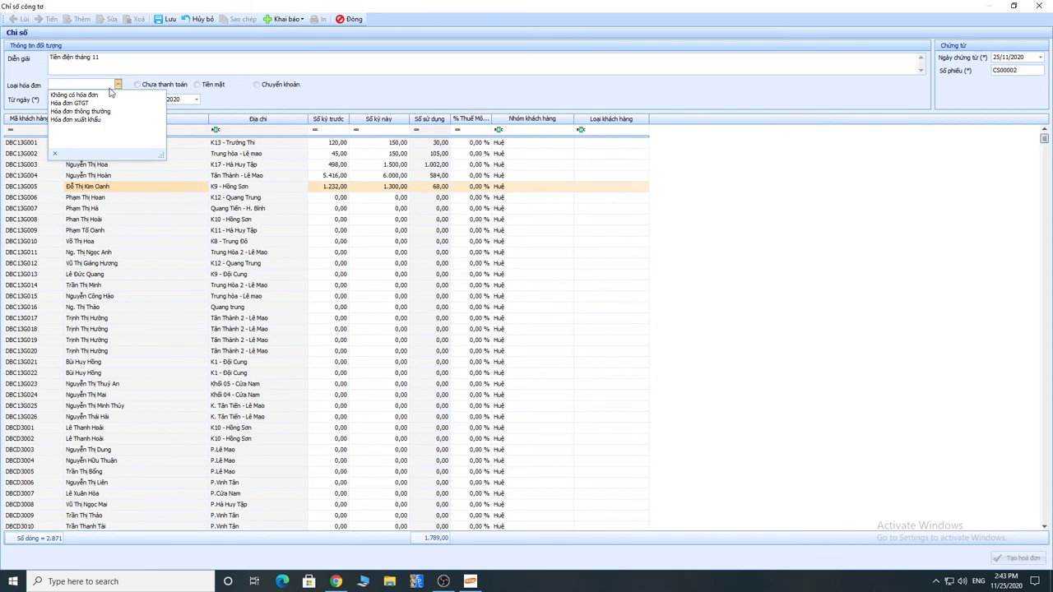
left_click(73, 95)
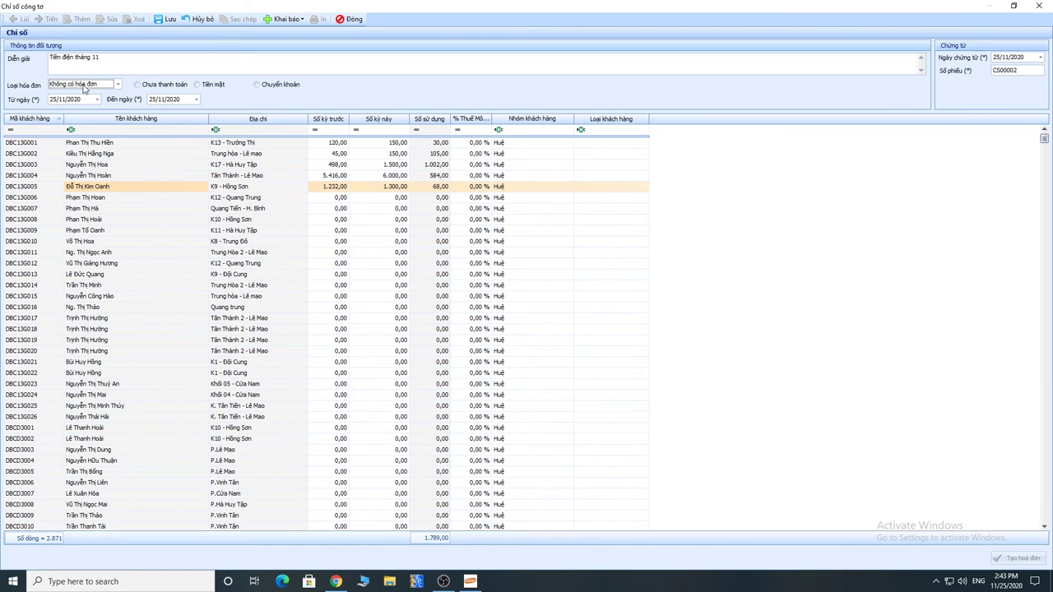
left_click(138, 85)
Set the record's period from 01/10/2020 to 30/11/2020 with document date 30/11/2020, and save it.
left_click(52, 99)
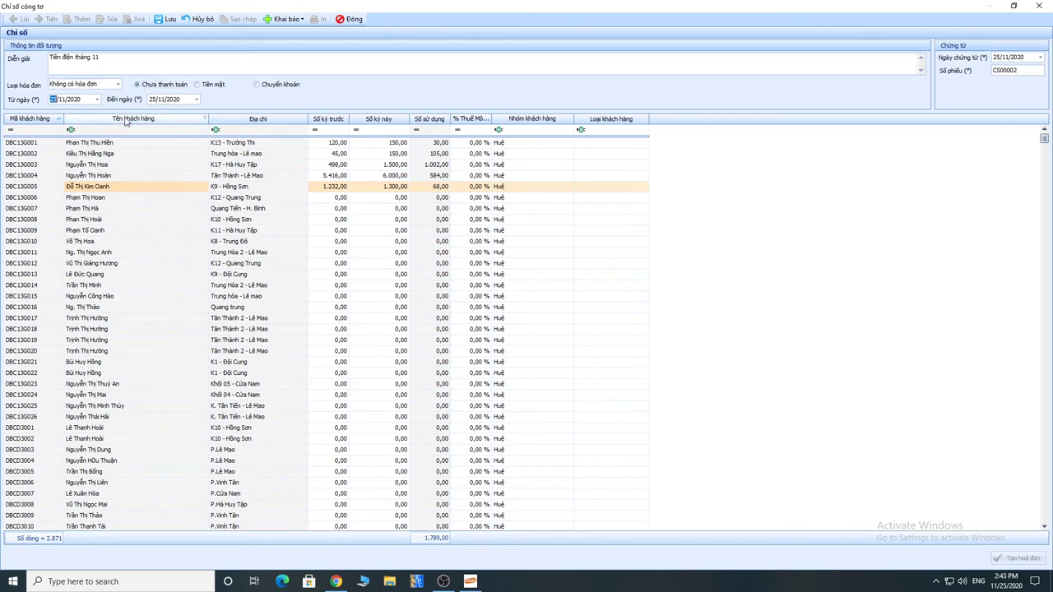
type("0110")
key("Tab")
type("31")
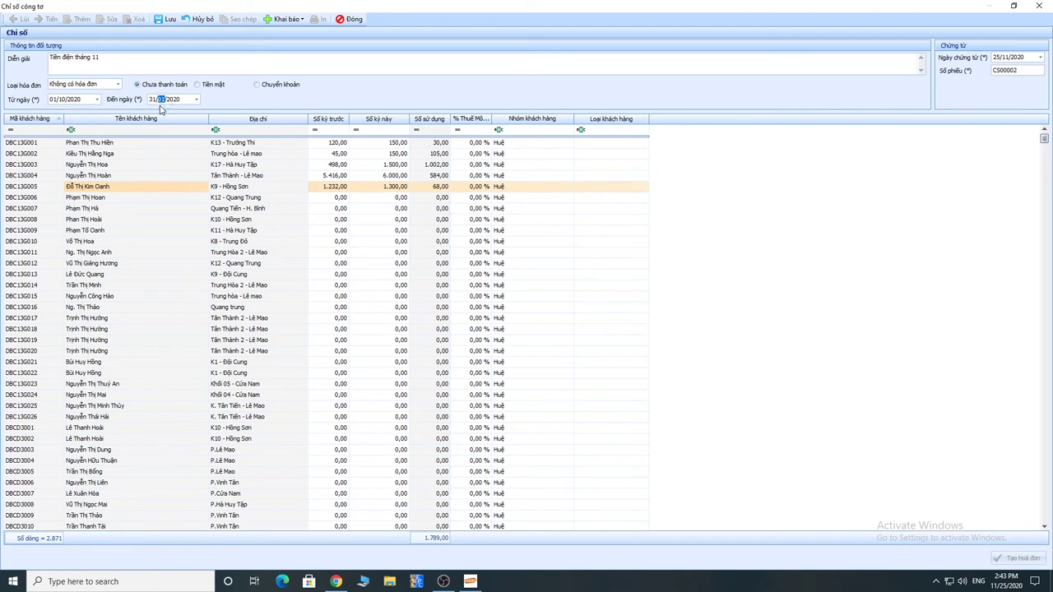
key("Left")
type("30")
key("Tab")
key("Tab")
left_click(171, 21)
key("ctrl+s")
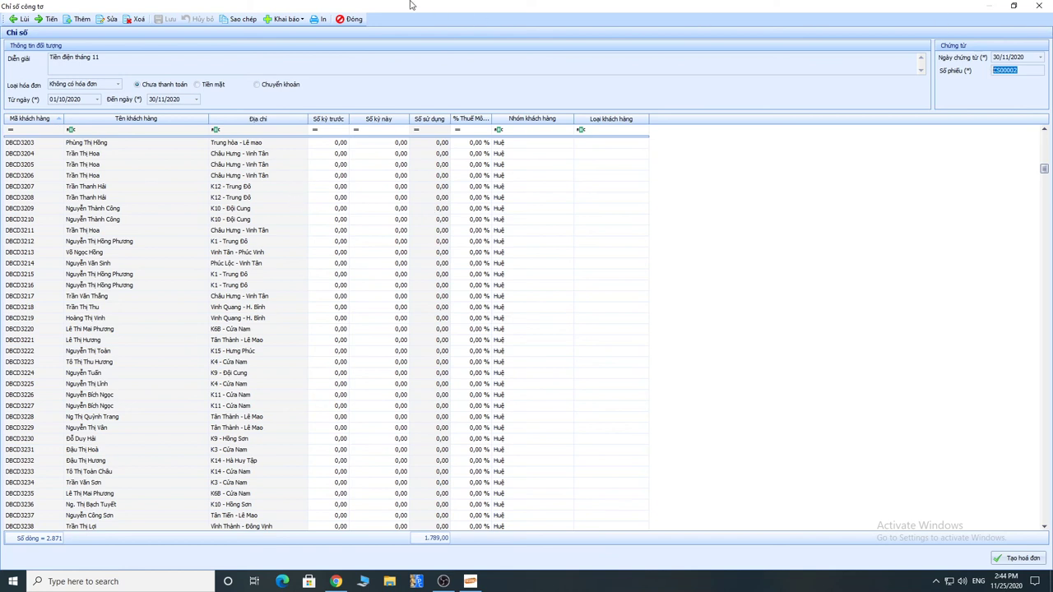
Close the meter reading record and open the sales invoice list (Bán hàng) to check for existing invoices.
left_click(353, 19)
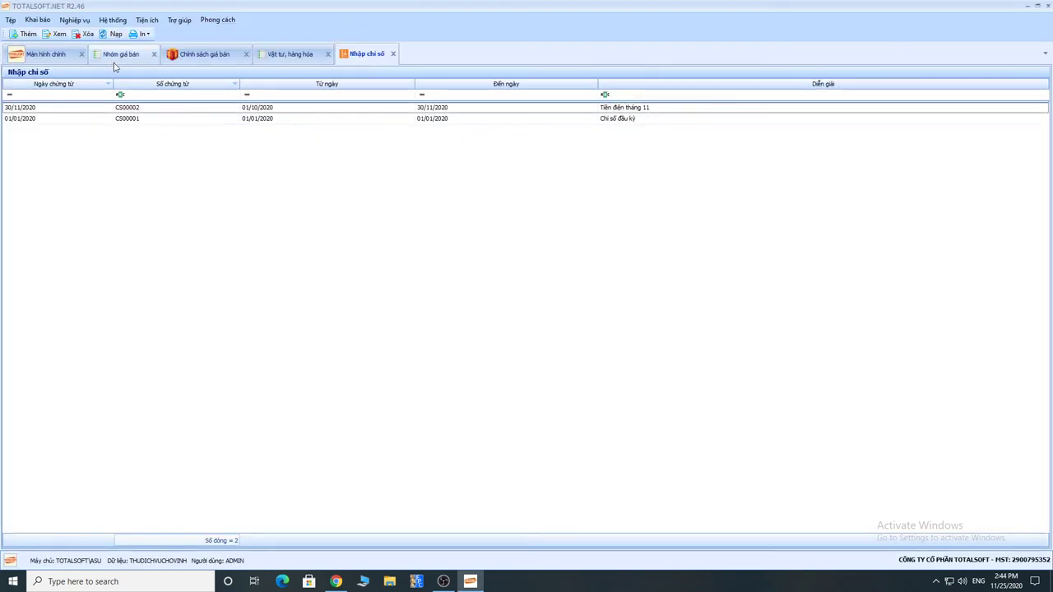
left_click(94, 22)
mouse_move(98, 73)
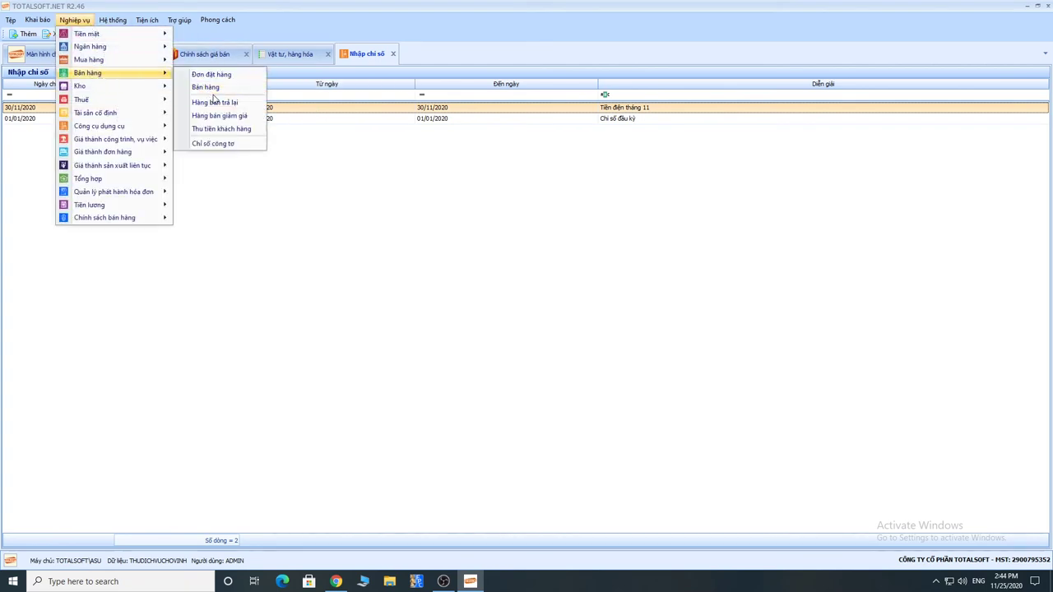
left_click(214, 89)
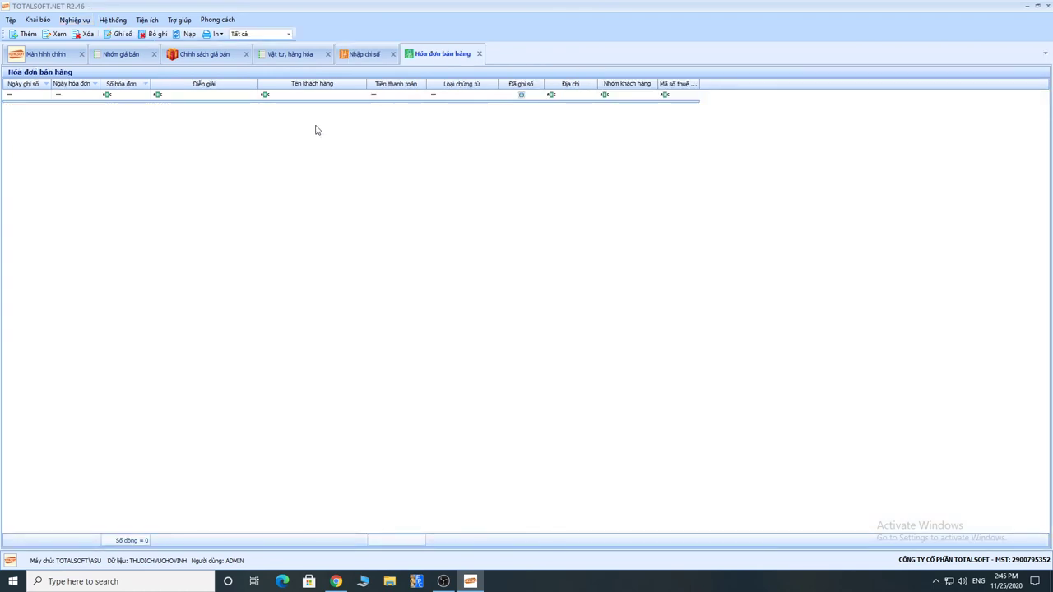
Reopen the "Tiền điện tháng 11" meter reading record, sort it by customer code, and select the first five customers.
left_click(360, 54)
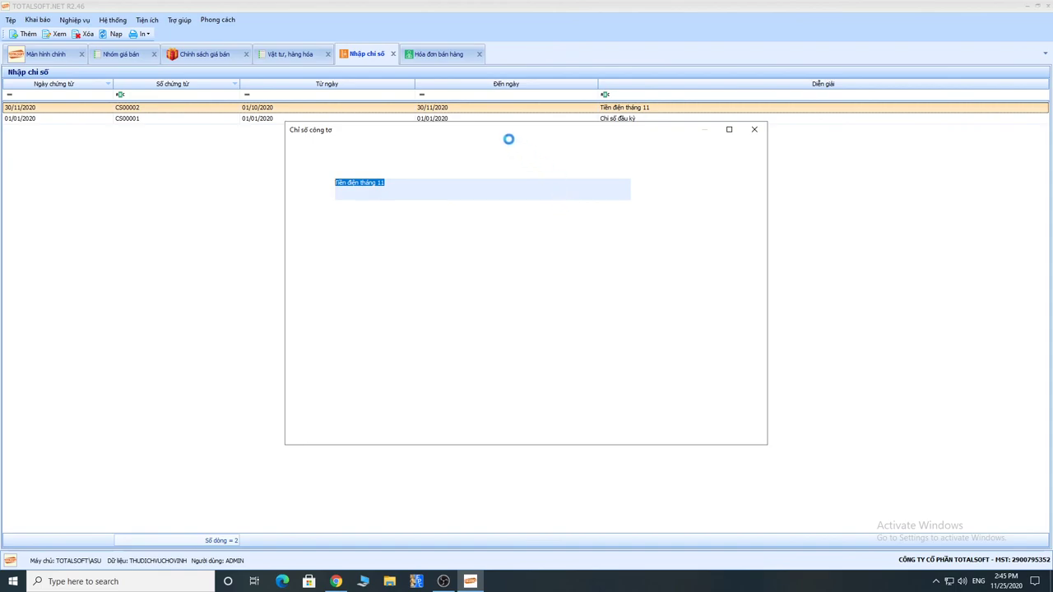
double_click(510, 134)
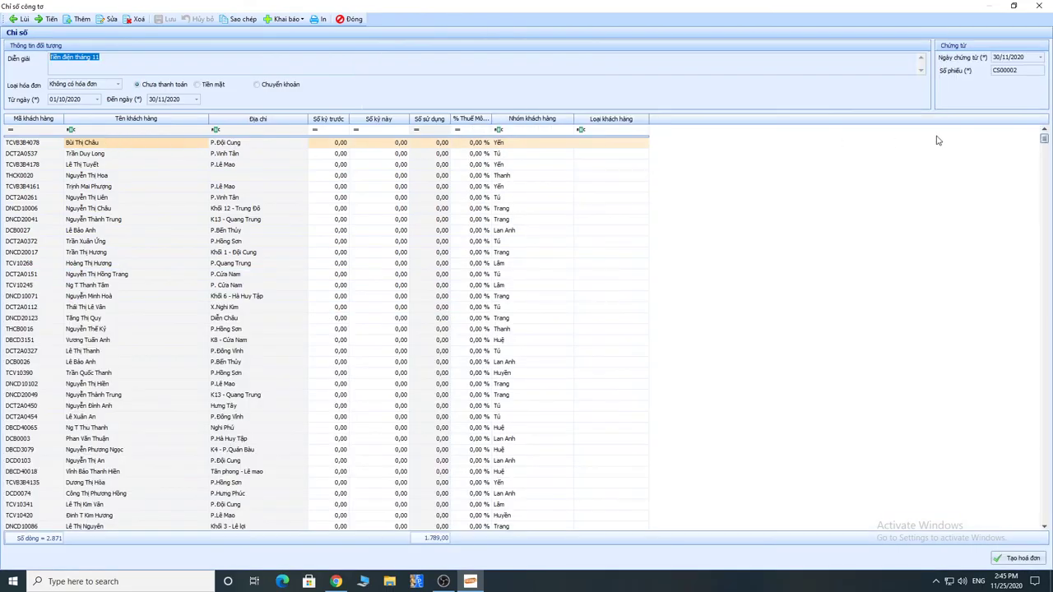
left_click(36, 122)
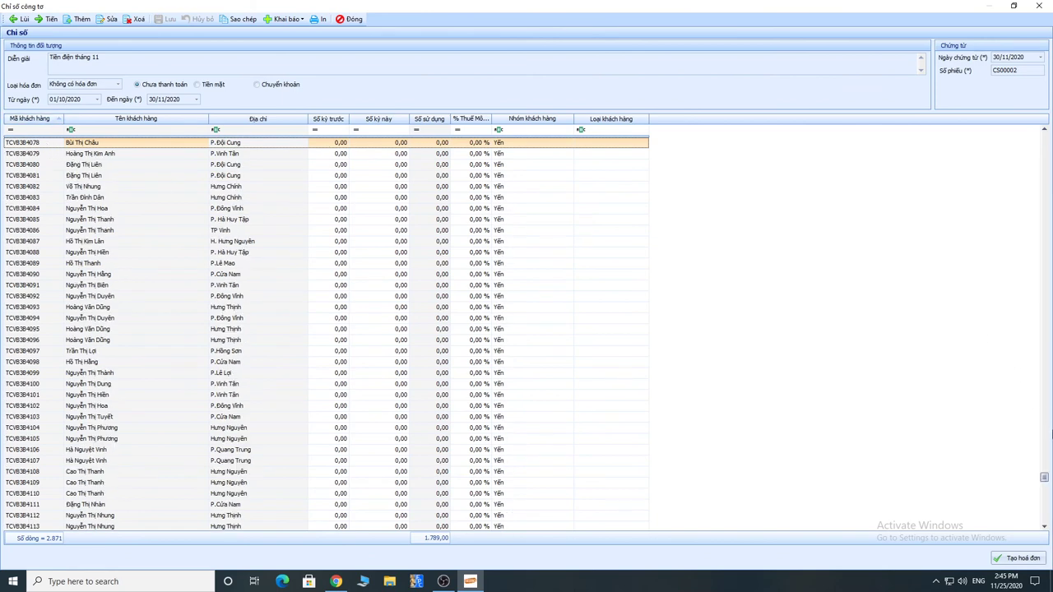
left_click_drag(1044, 477, 1043, 136)
left_click(333, 144)
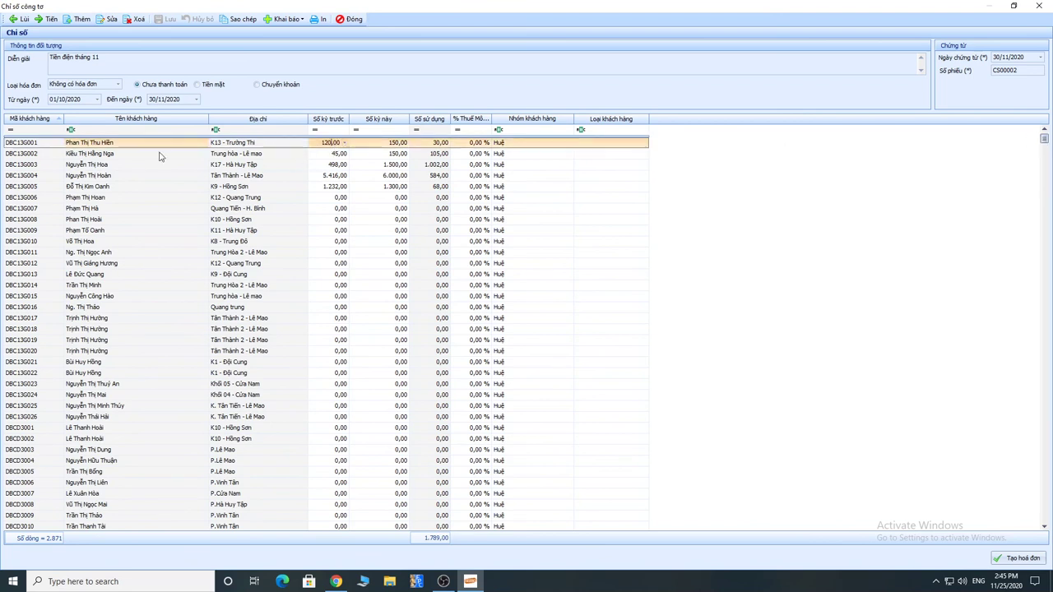
left_click(30, 188, "shift")
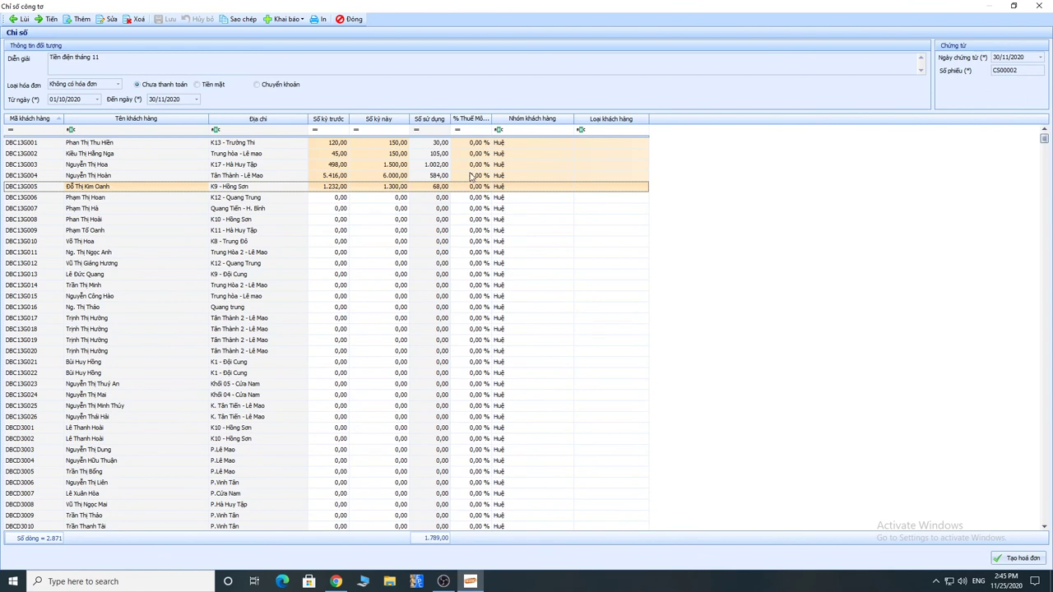
Generate sales invoices in bulk for the five selected customers from the "Tiền điện tháng 11" meter readings.
left_click(1024, 563)
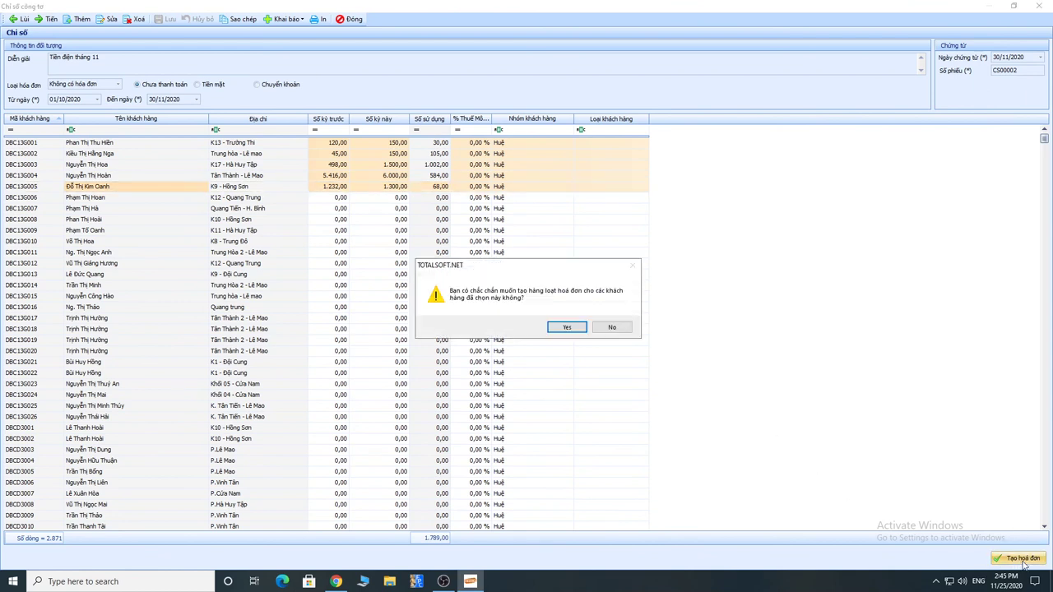
left_click(564, 329)
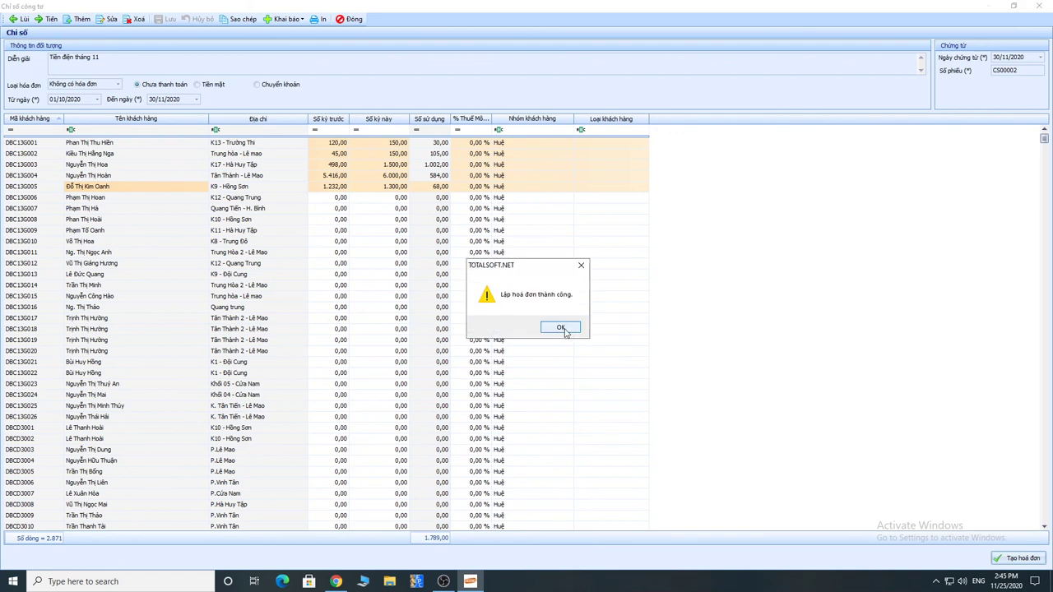
left_click(562, 328)
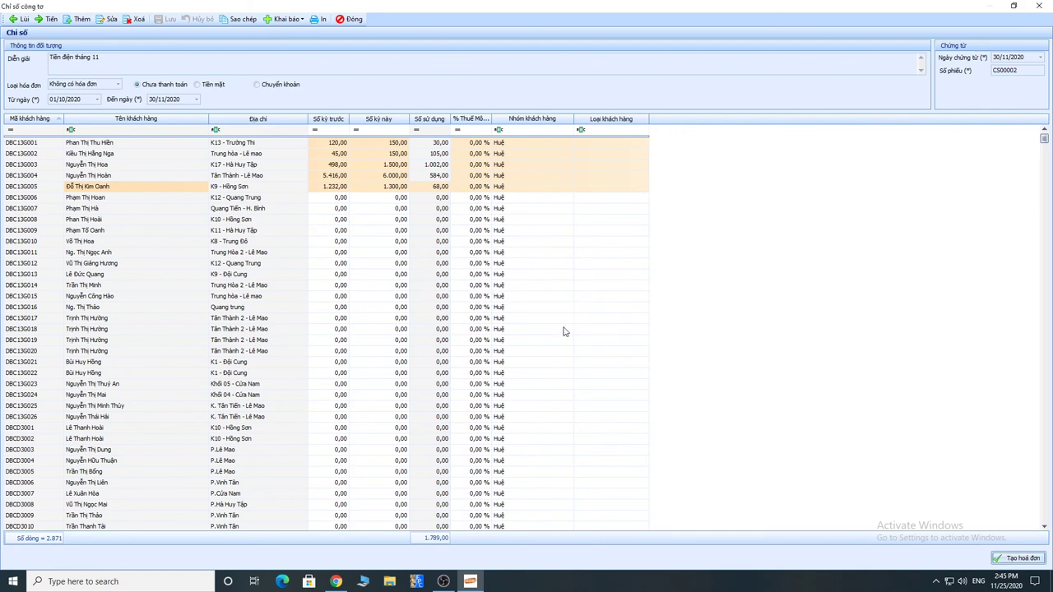
Close the meter reading record and reload the sales invoice list (Hóa đơn bán hàng) to check the generated invoices.
left_click(347, 20)
left_click(431, 55)
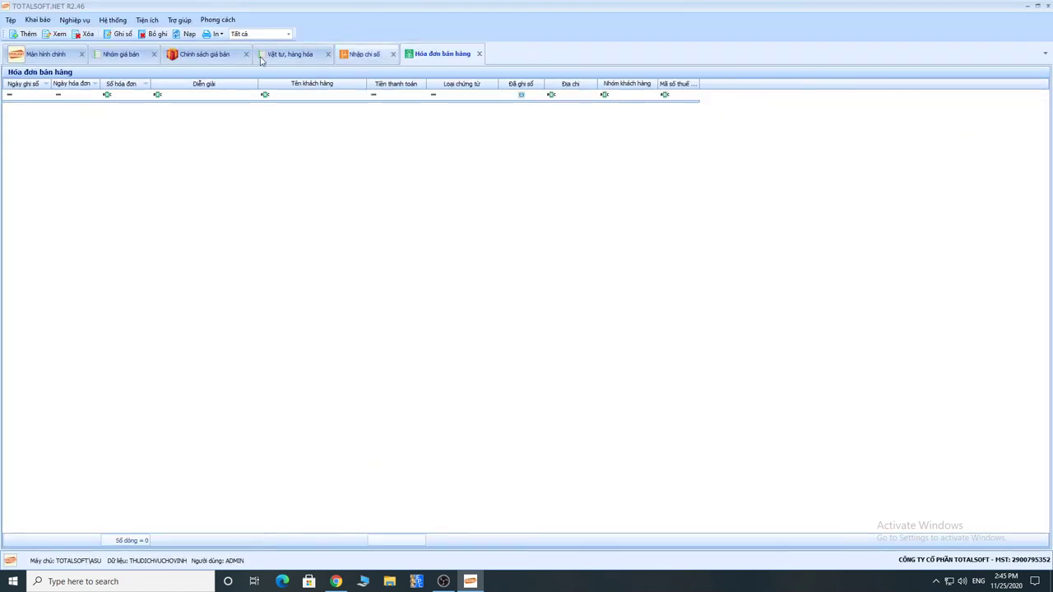
left_click(189, 35)
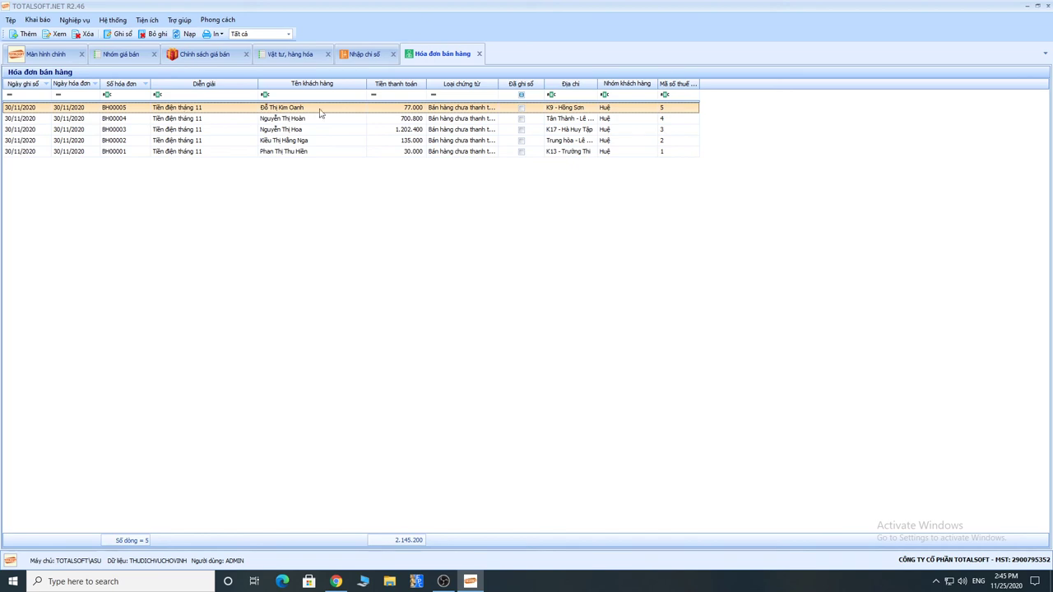
Open invoice BH00003, examine the accounts, quantity and unit price on its "Tiền điện Vip" line, and close it.
double_click(178, 130)
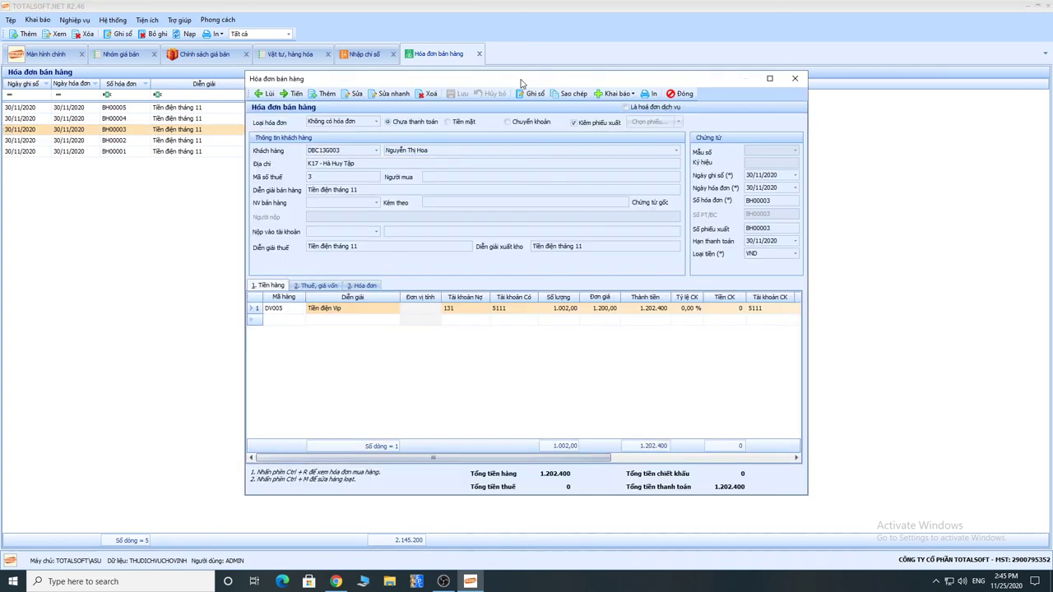
double_click(520, 80)
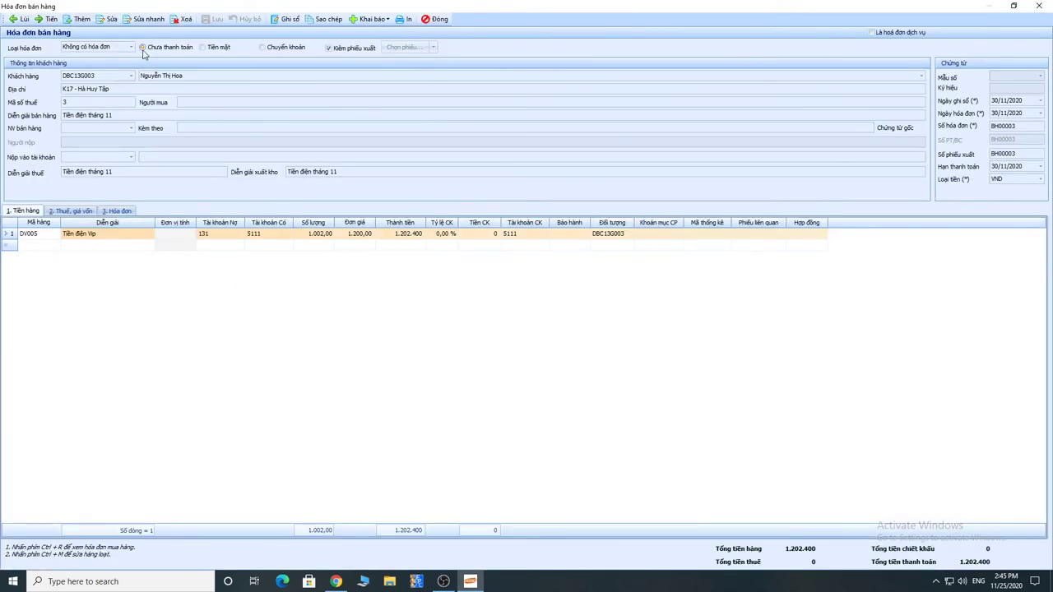
left_click(208, 237)
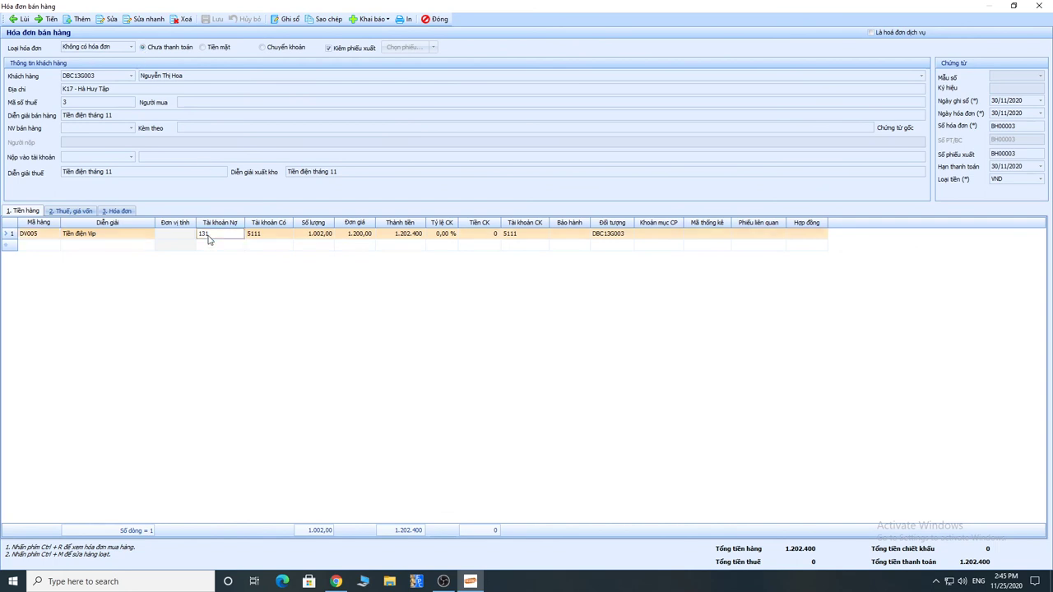
left_click(258, 237)
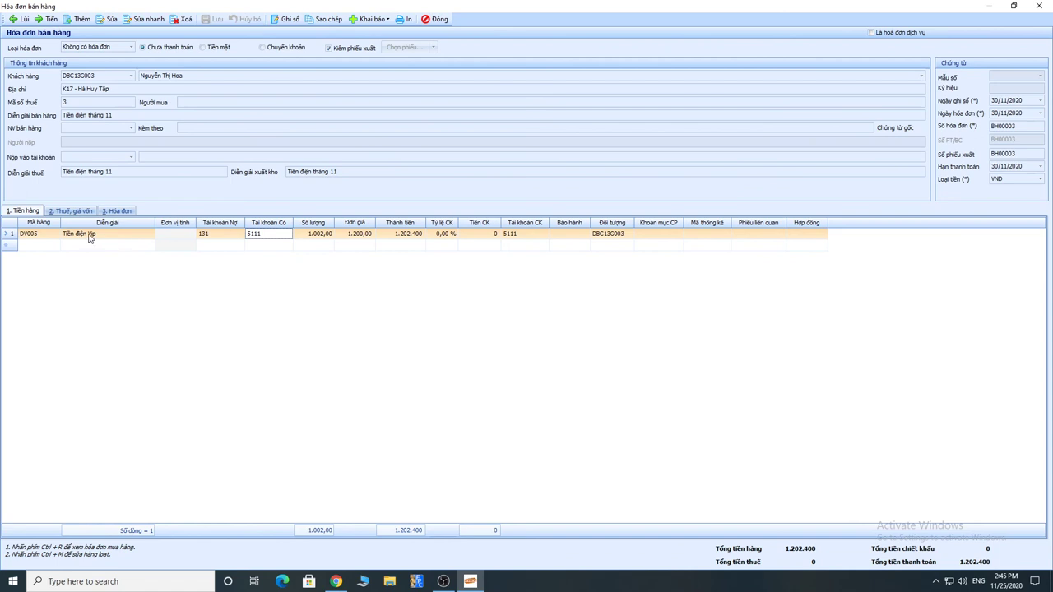
left_click(315, 237)
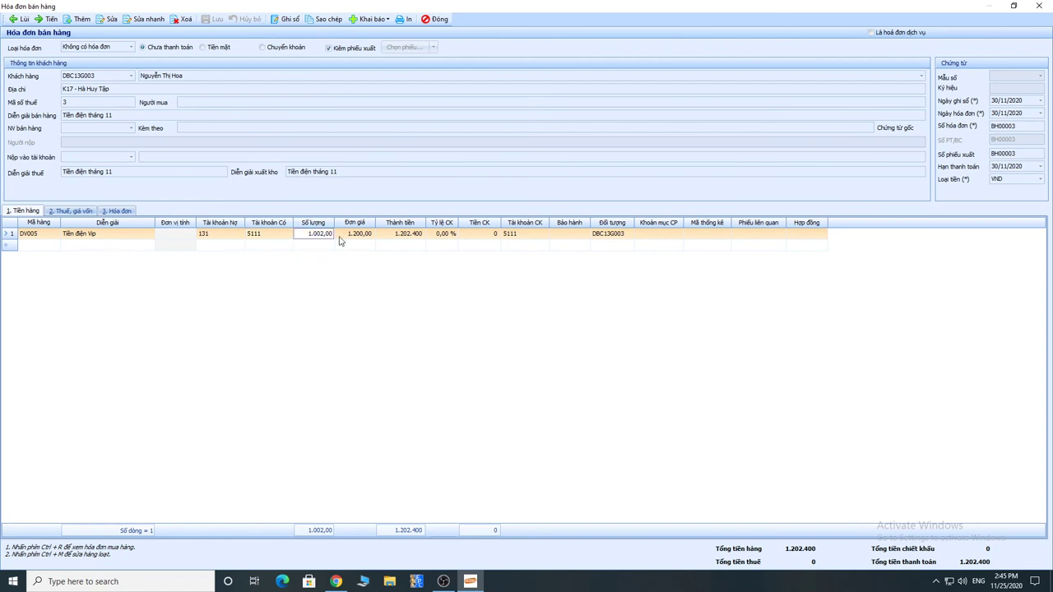
left_click(431, 22)
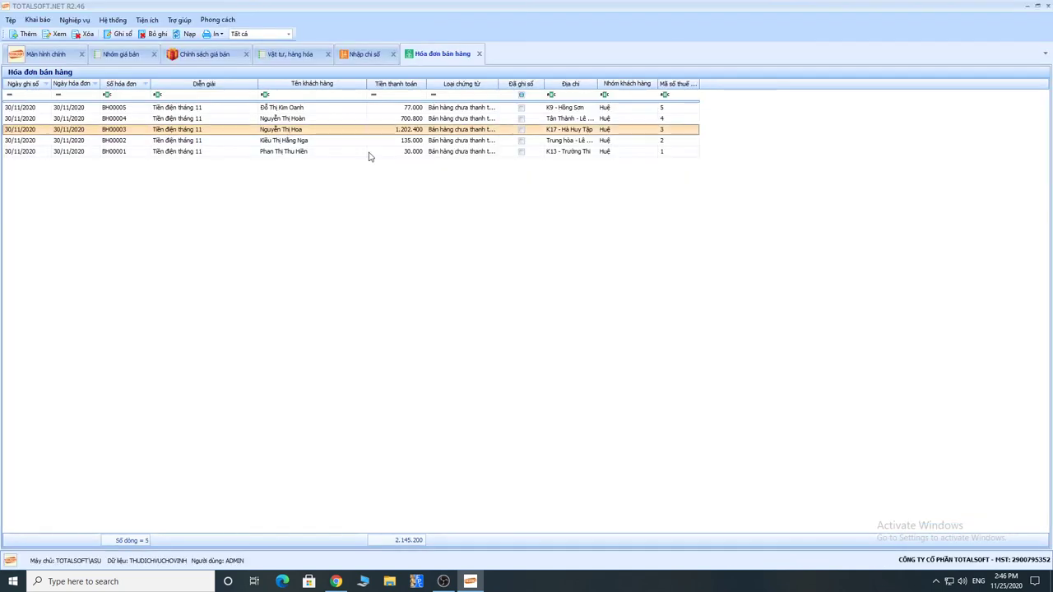
Open invoice BH00002 and examine the quantity, unit price and amount of its three tiered electricity lines.
double_click(280, 142)
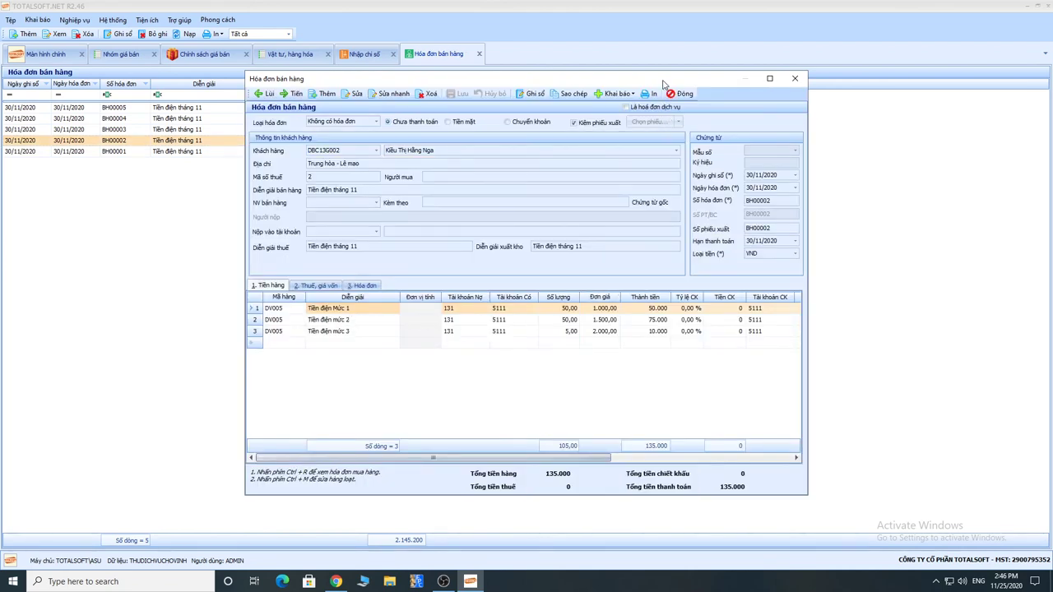
left_click_drag(666, 79, 584, 172)
left_click_drag(584, 173, 557, 97)
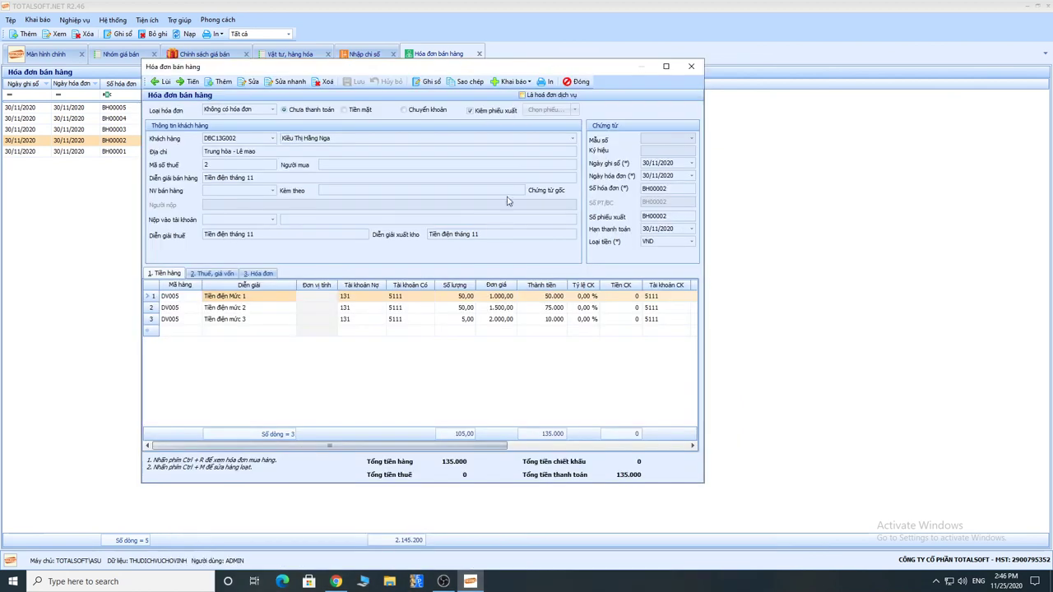
left_click(465, 319)
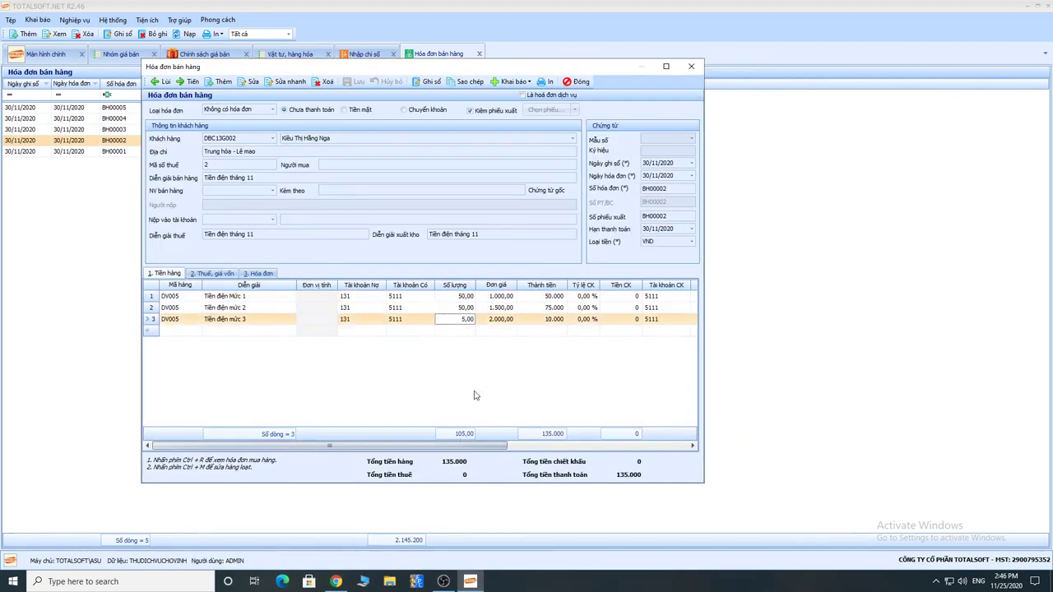
left_click(462, 298)
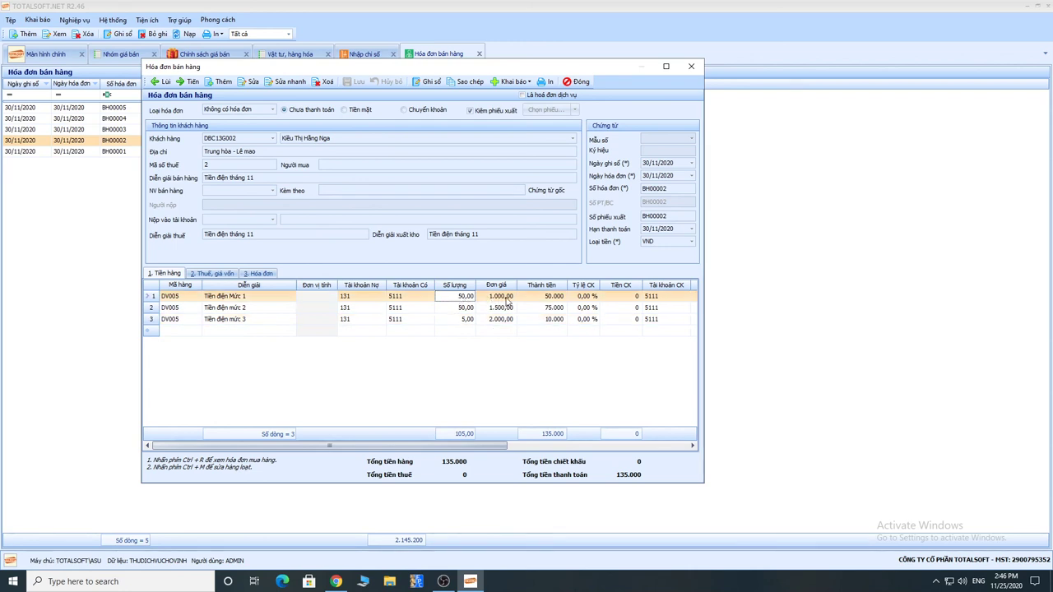
left_click(509, 299)
left_click(540, 299)
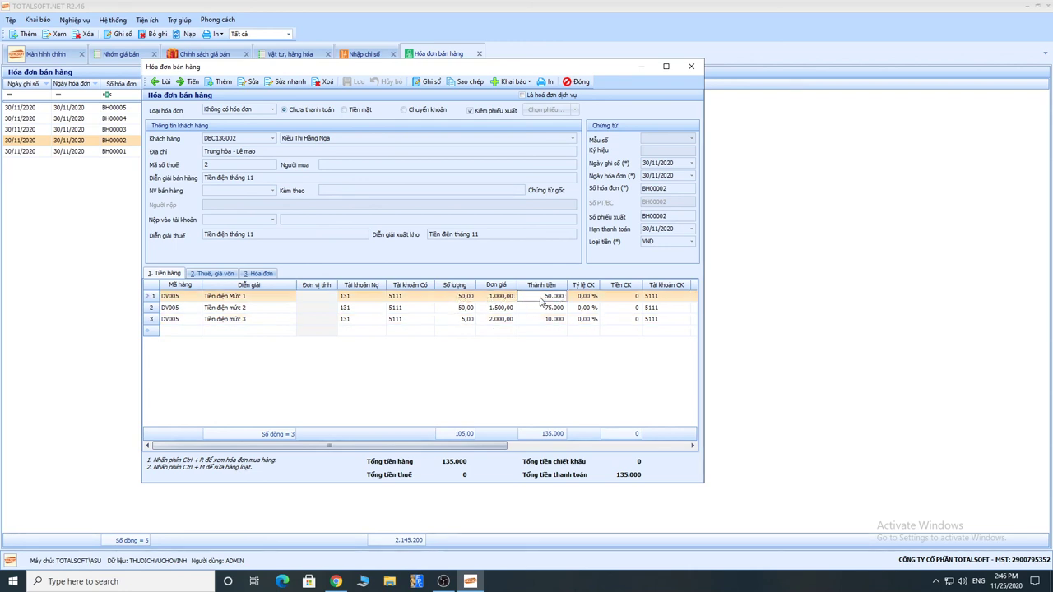
left_click(461, 310)
left_click(494, 309)
left_click(537, 310)
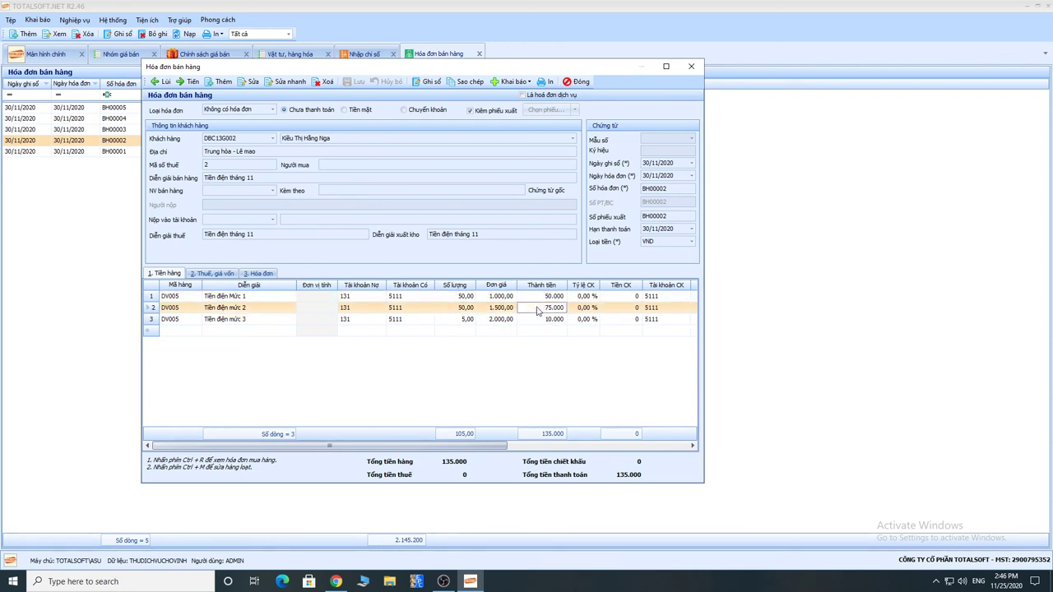
left_click(458, 320)
left_click(543, 320)
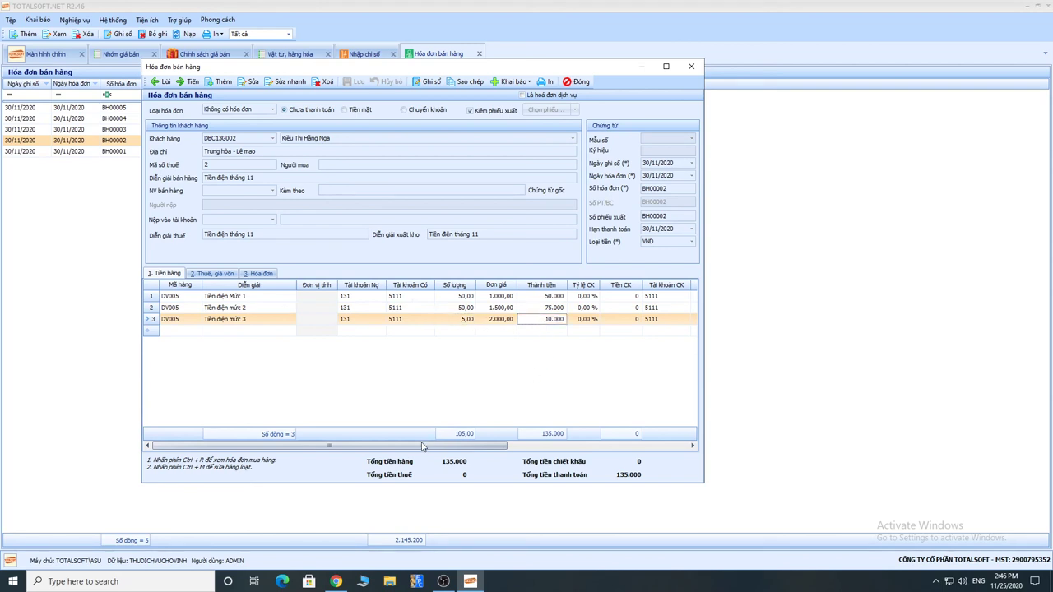
mouse_move(383, 447)
left_mouse_down()
mouse_move(576, 448)
mouse_move(379, 448)
left_mouse_up()
Preview invoice BH00002 with the print template "02 GTTT-3LL: Hóa đơn bán hàng thông thường", and close the preview and the invoice.
left_click(542, 82)
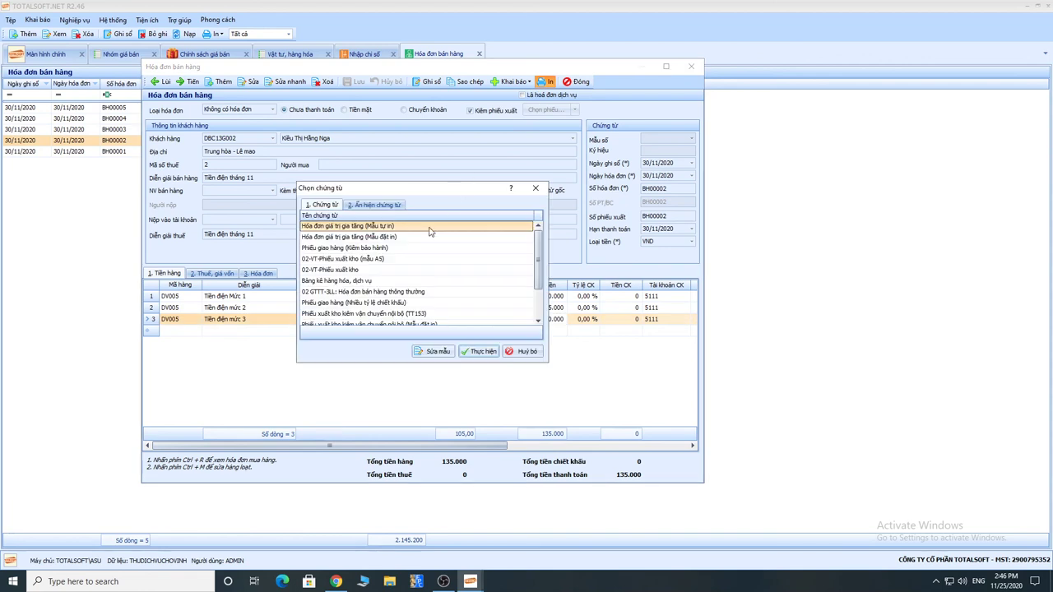
left_click(377, 290)
left_click(472, 351)
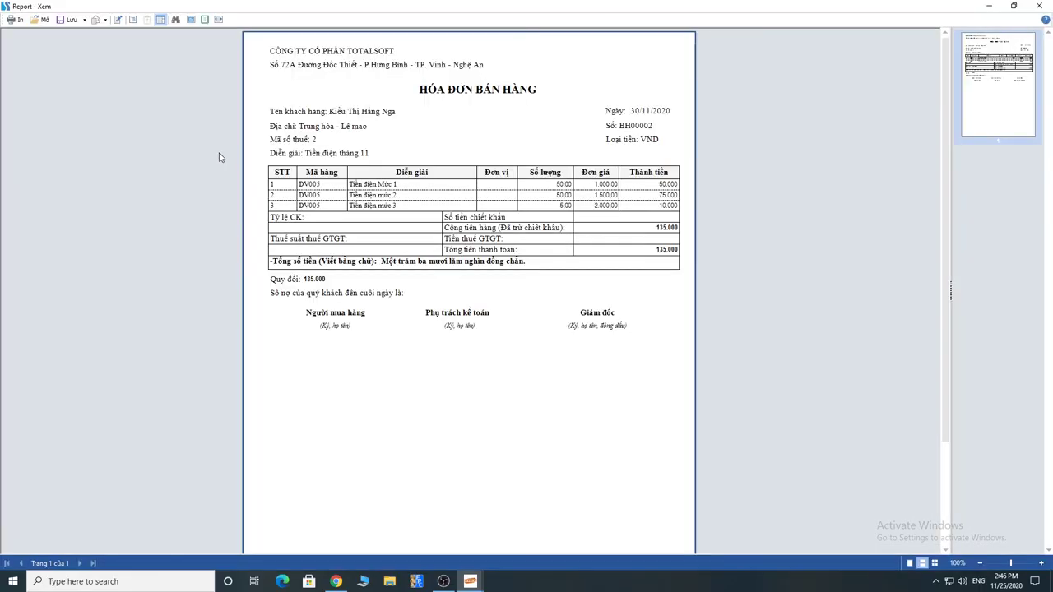
left_click(1040, 7)
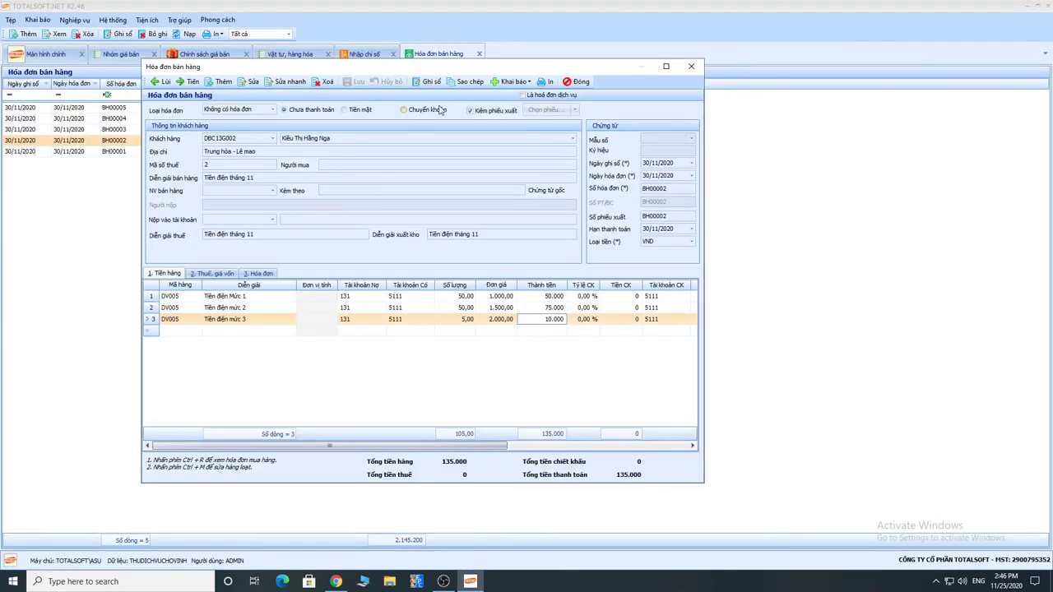
left_click(576, 82)
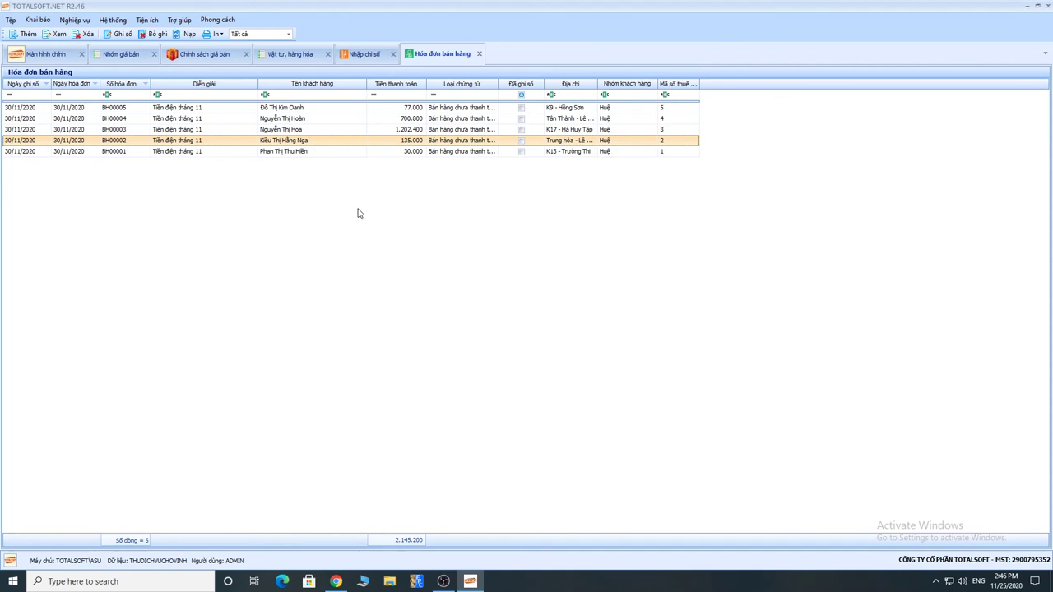